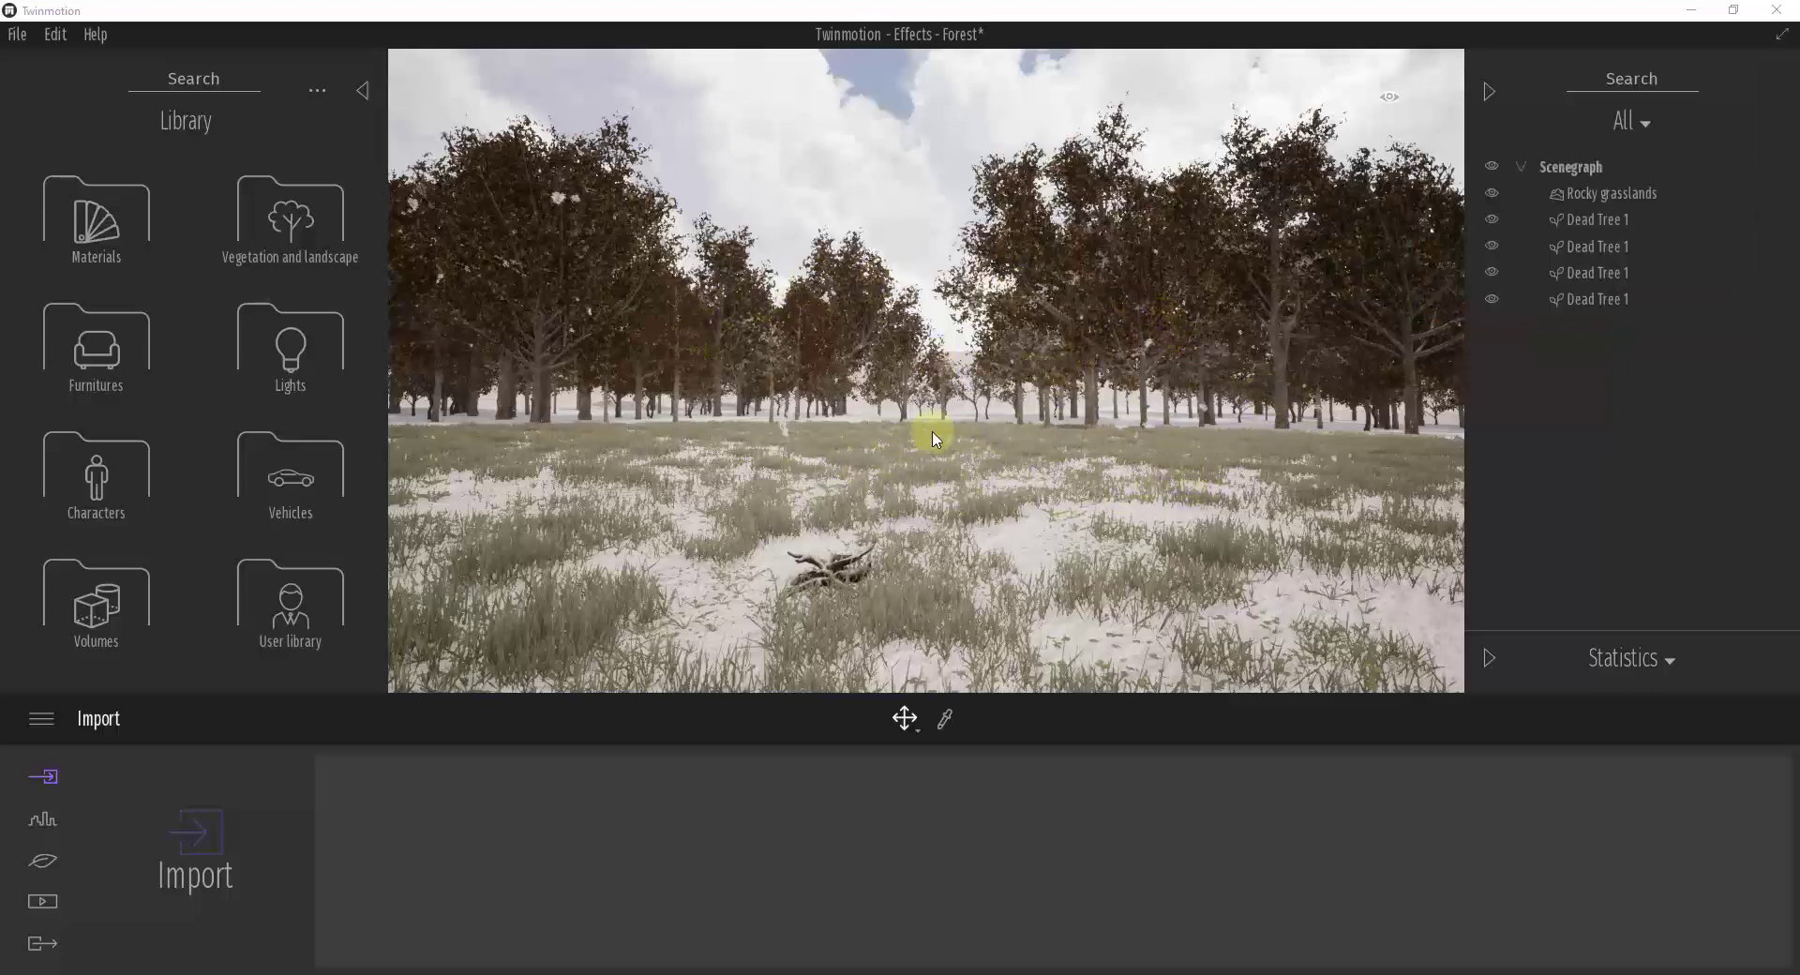
Step: Place a Small fire particle effect from the furniture particles on the pile of dead branches in the clearing
left_click_drag(1264, 507, 1280, 487)
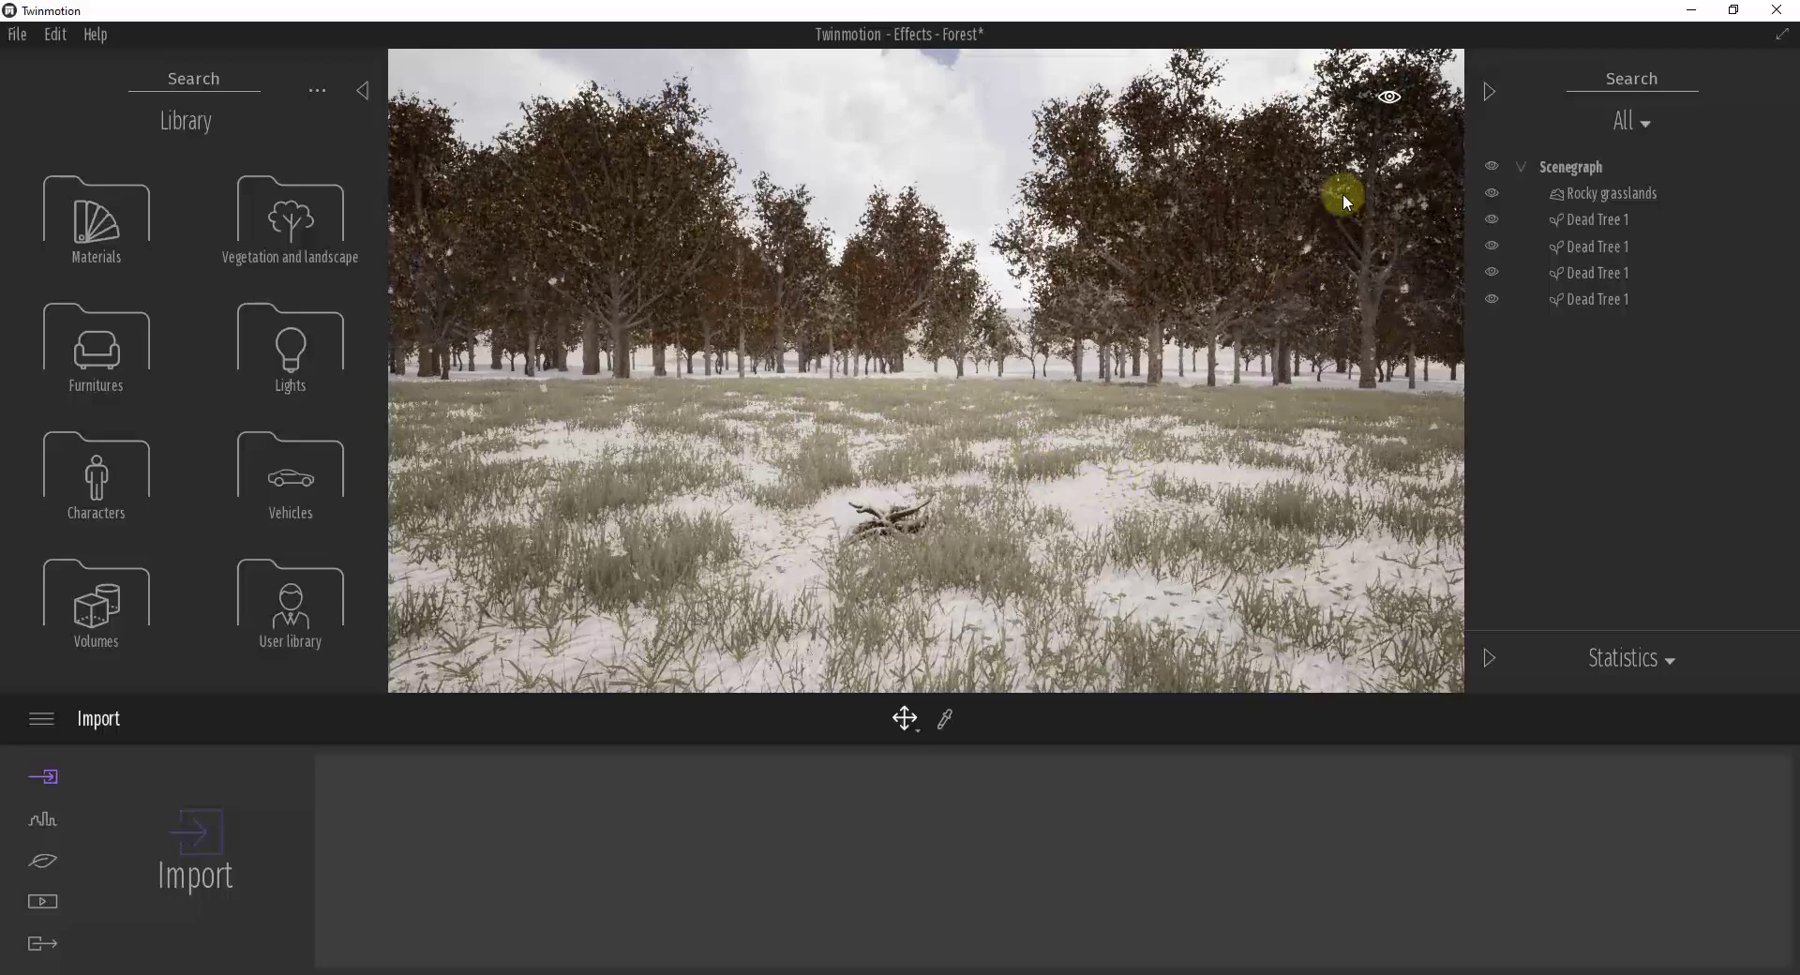
left_click(1490, 91)
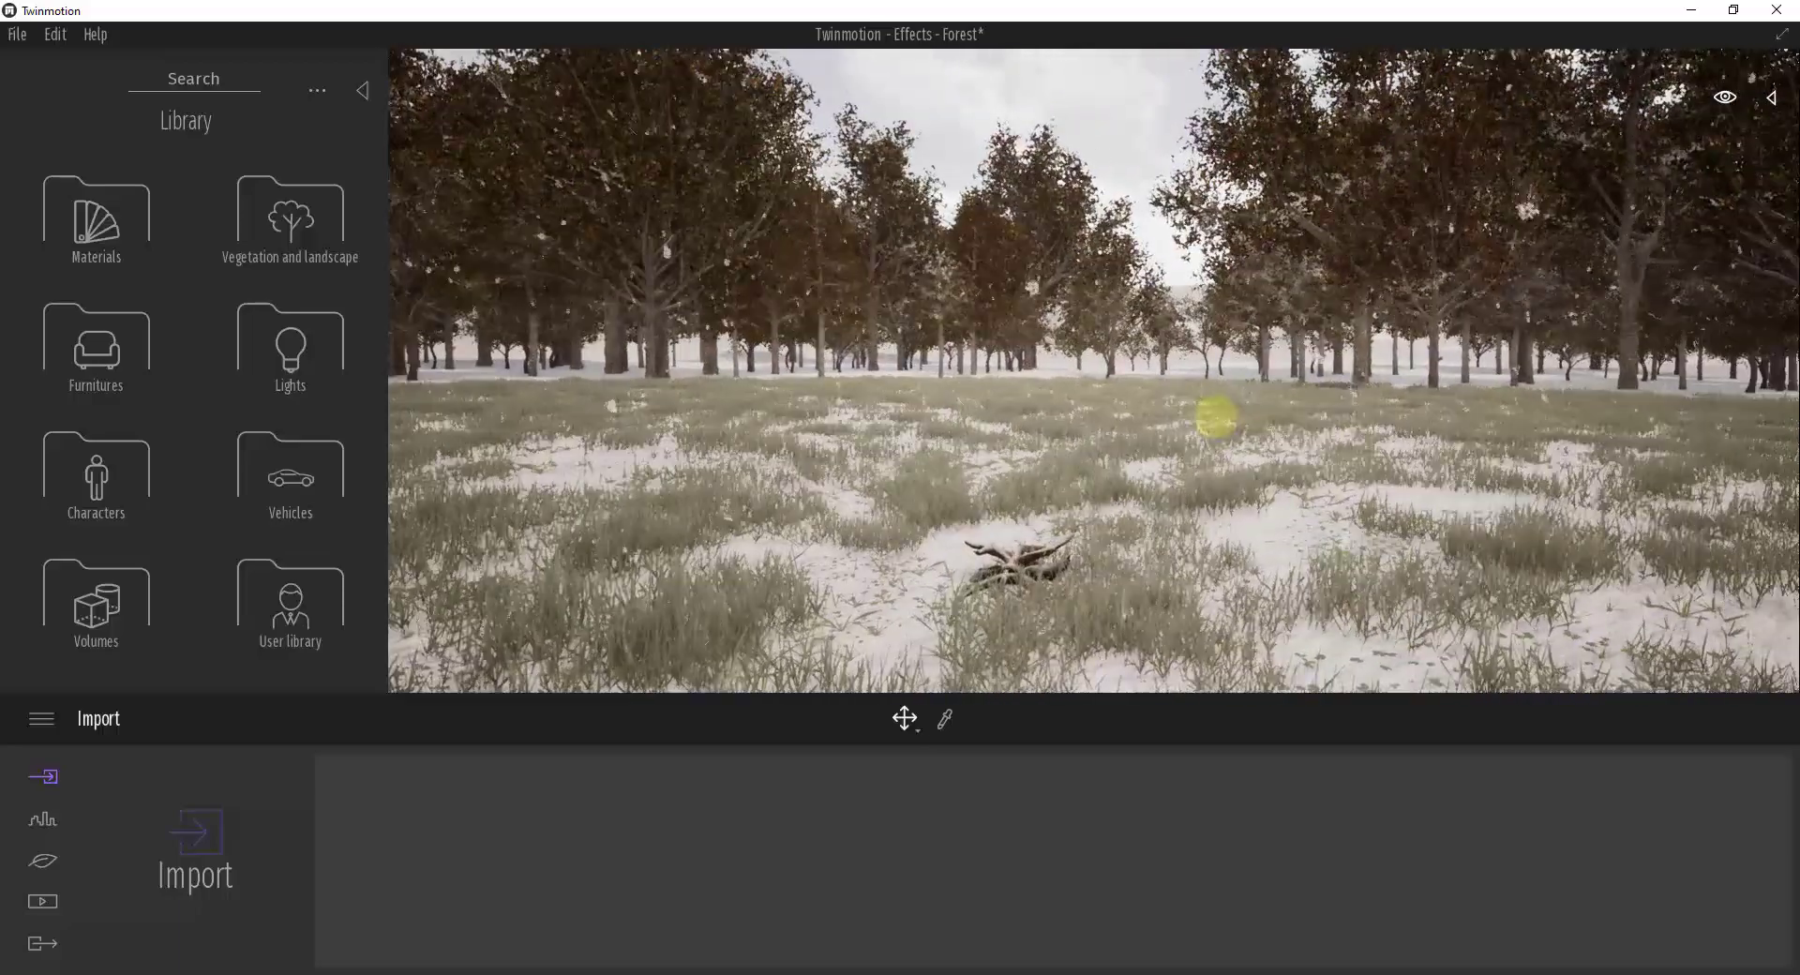
right_click_drag(1216, 415, 1213, 417)
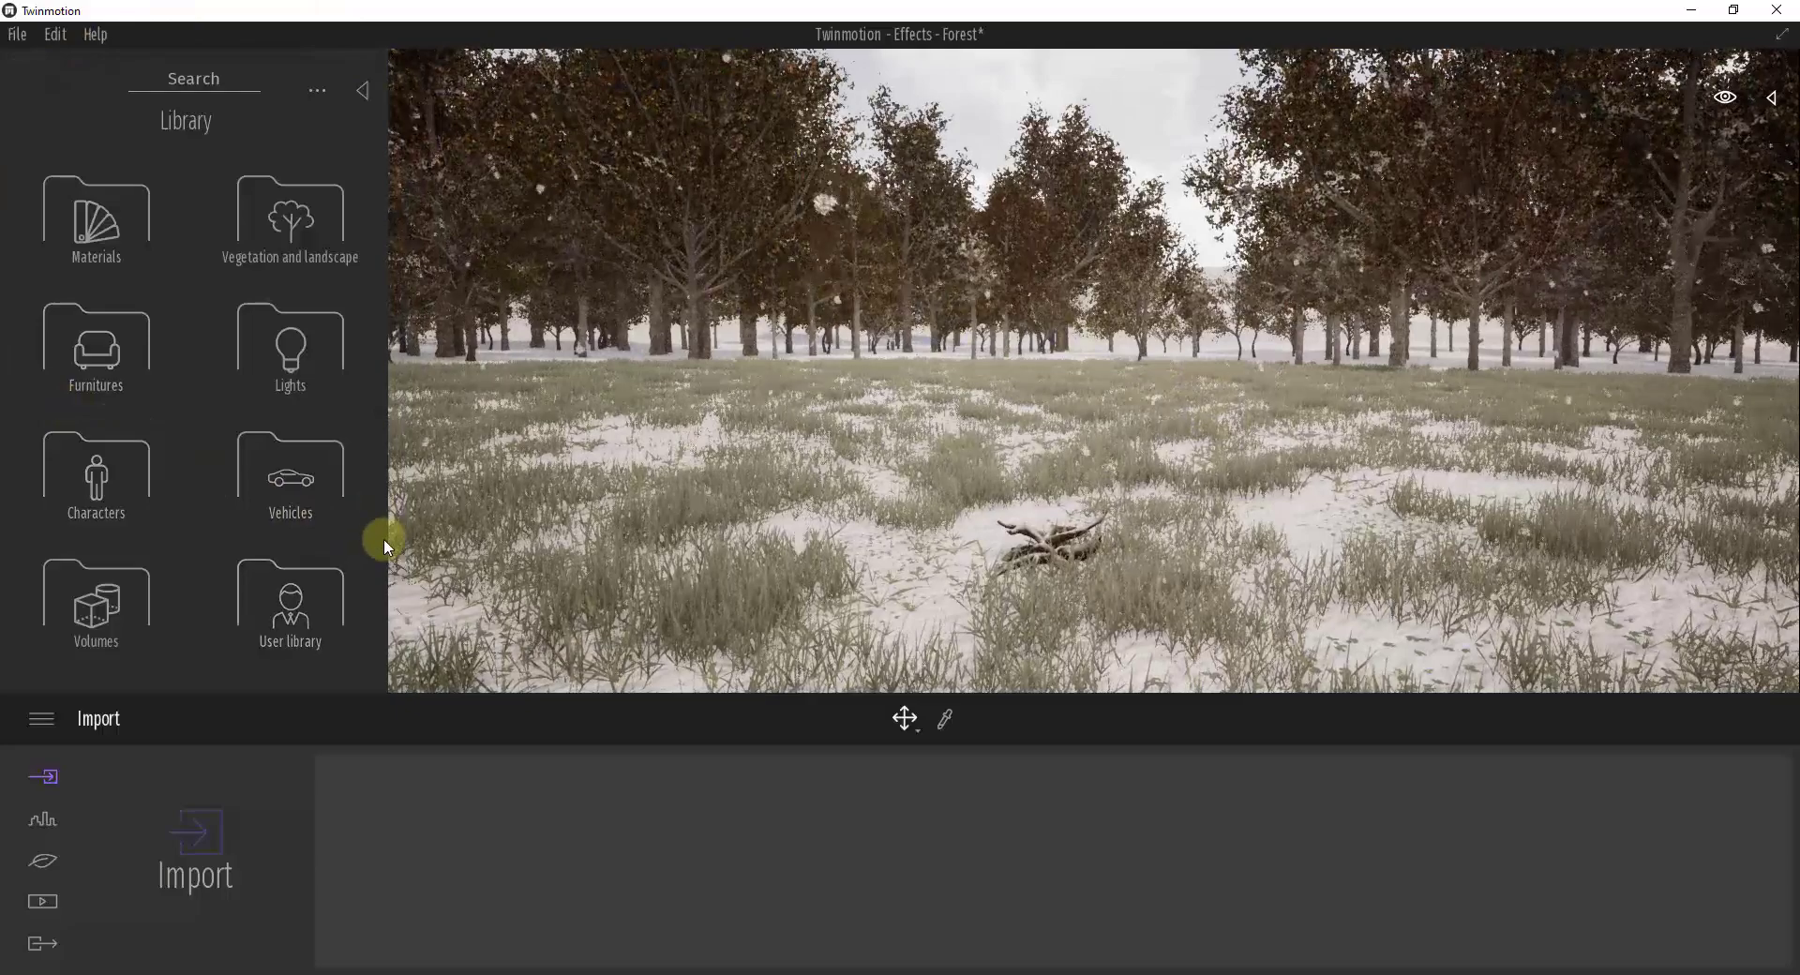
left_click(89, 344)
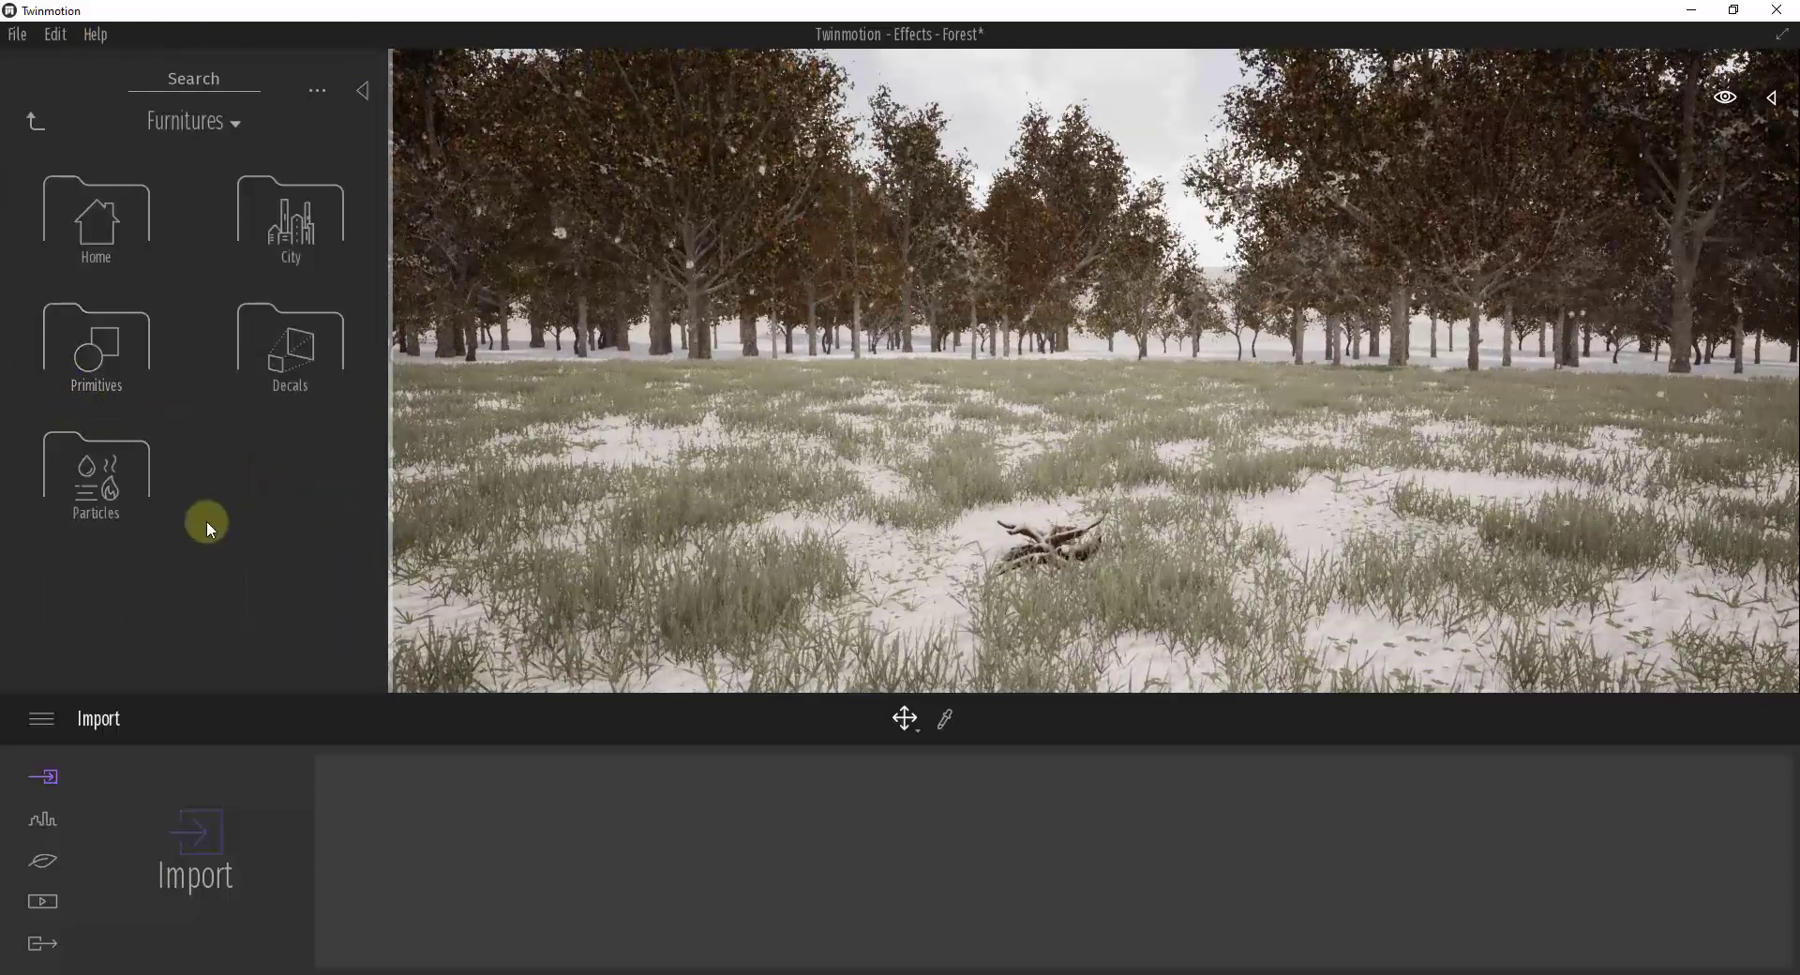
left_click(125, 488)
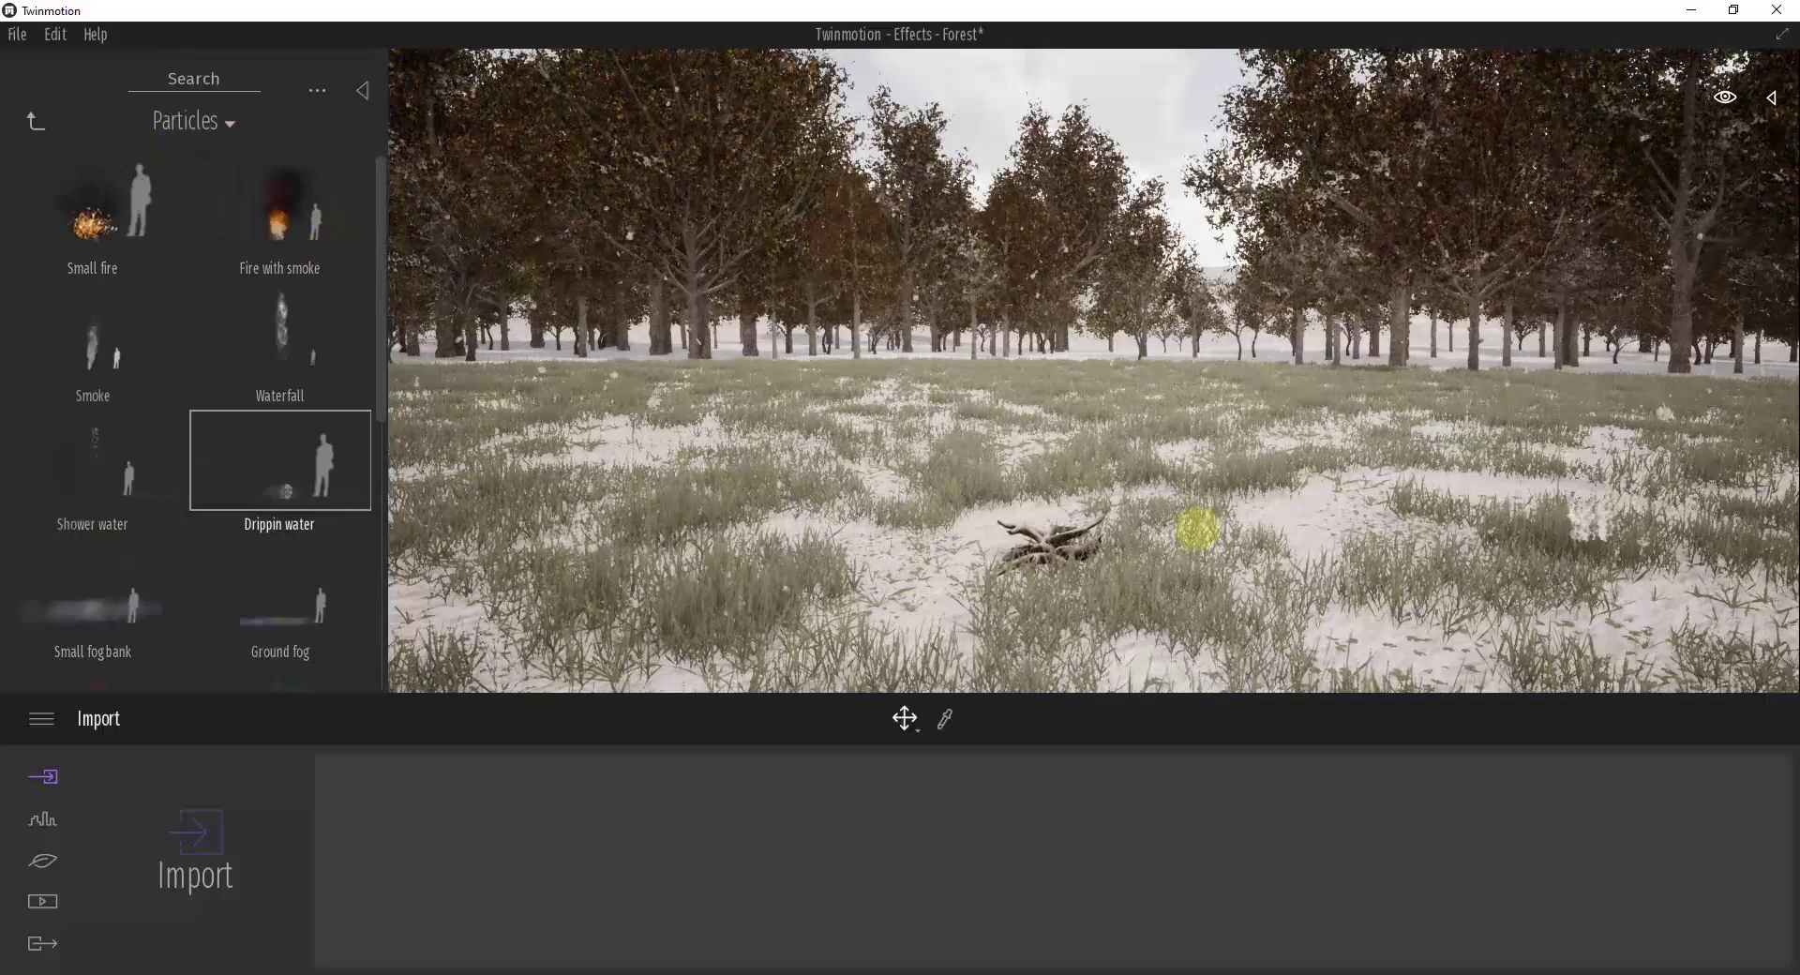
right_click_drag(1199, 530, 1197, 528)
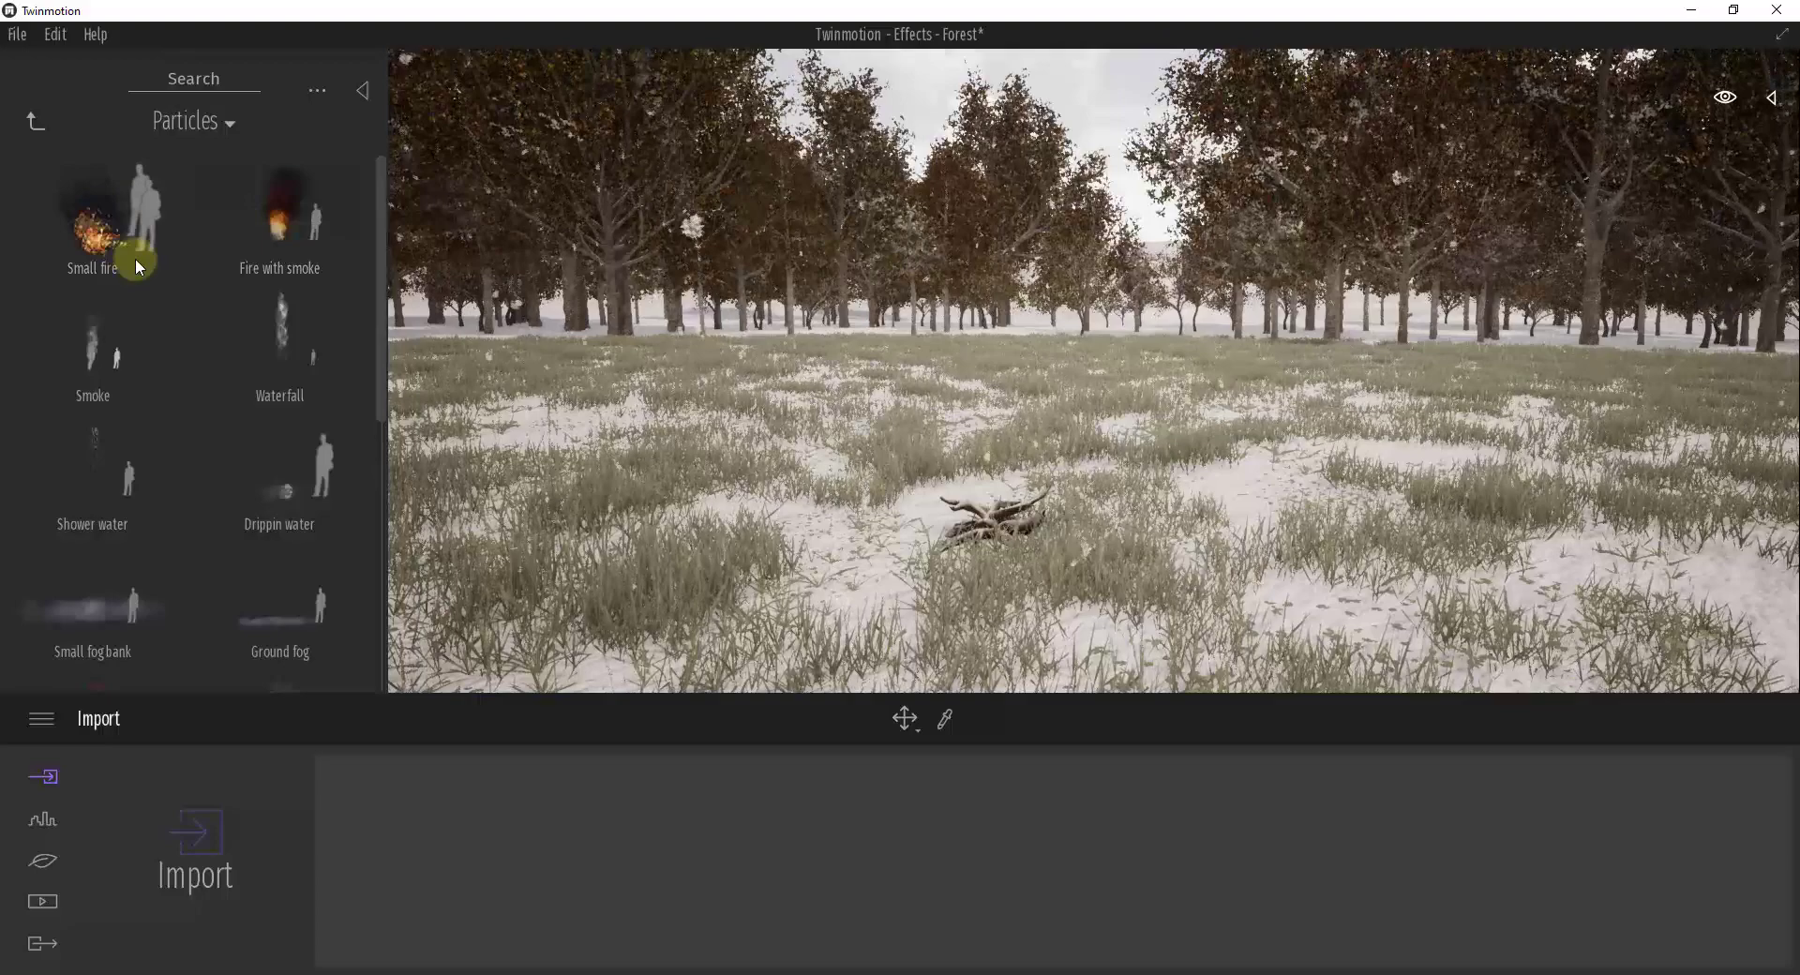
left_click(991, 519)
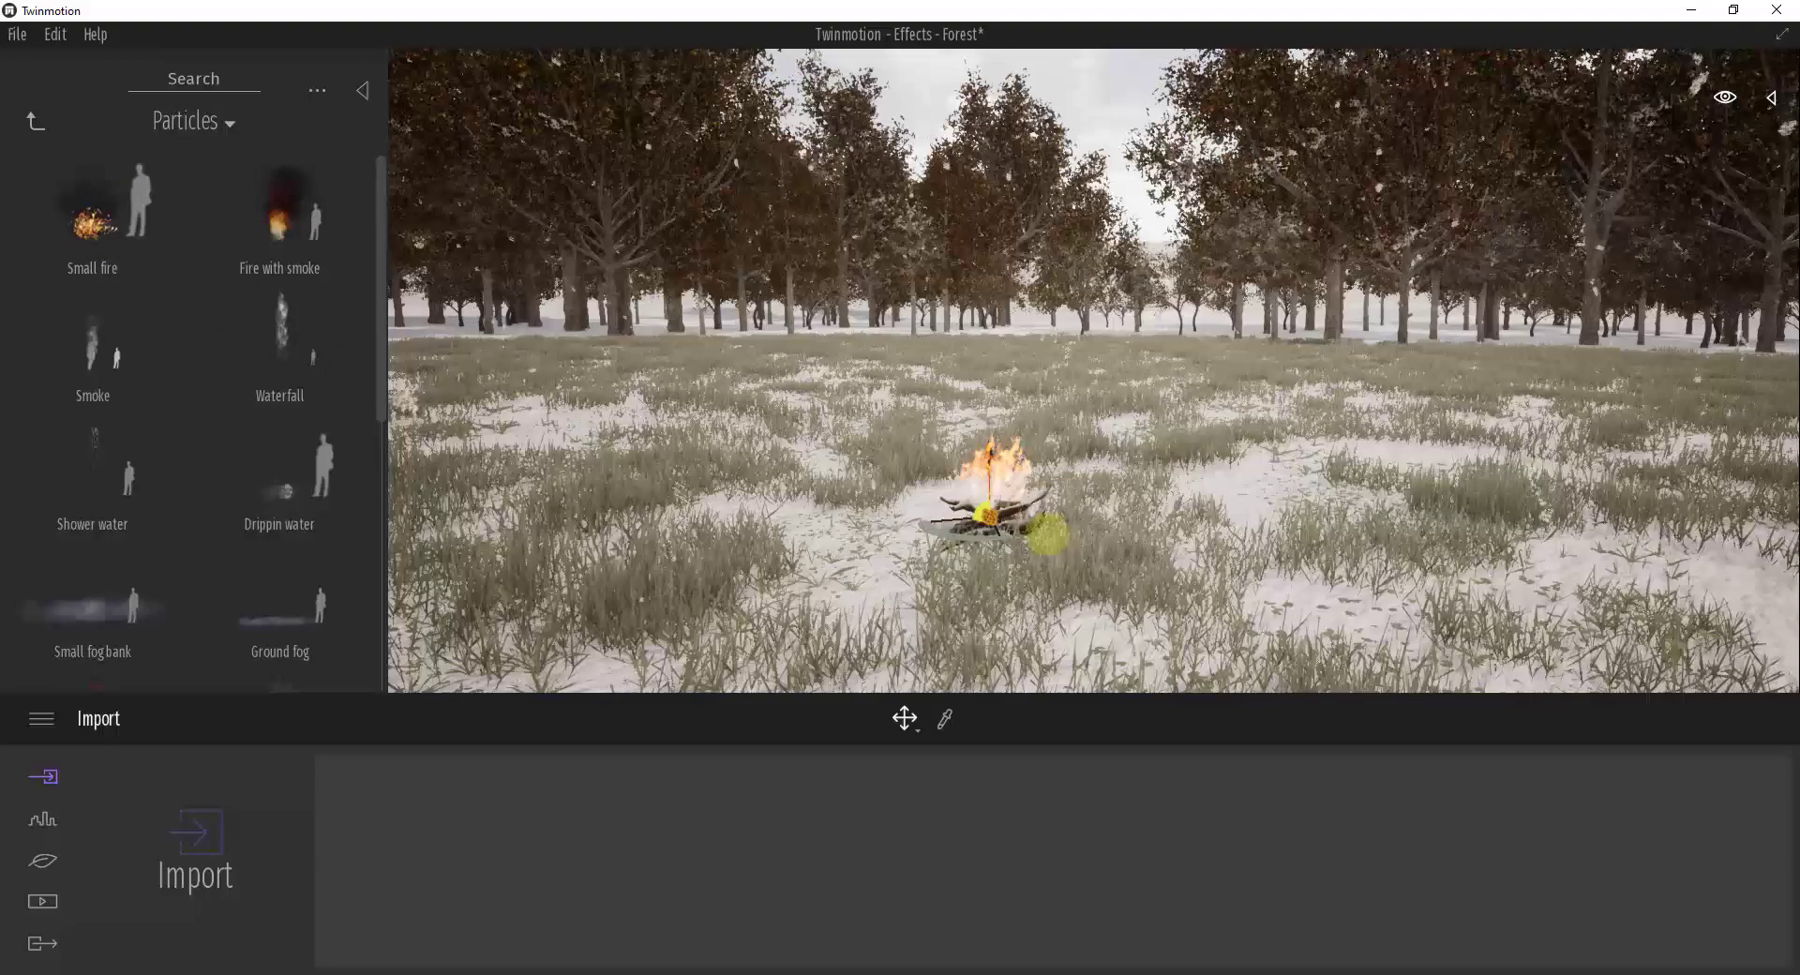
Step: Examine the small fire and the branches up close from several heights and angles
key("w")
right_click_drag(1048, 534, 1044, 533)
key("s")
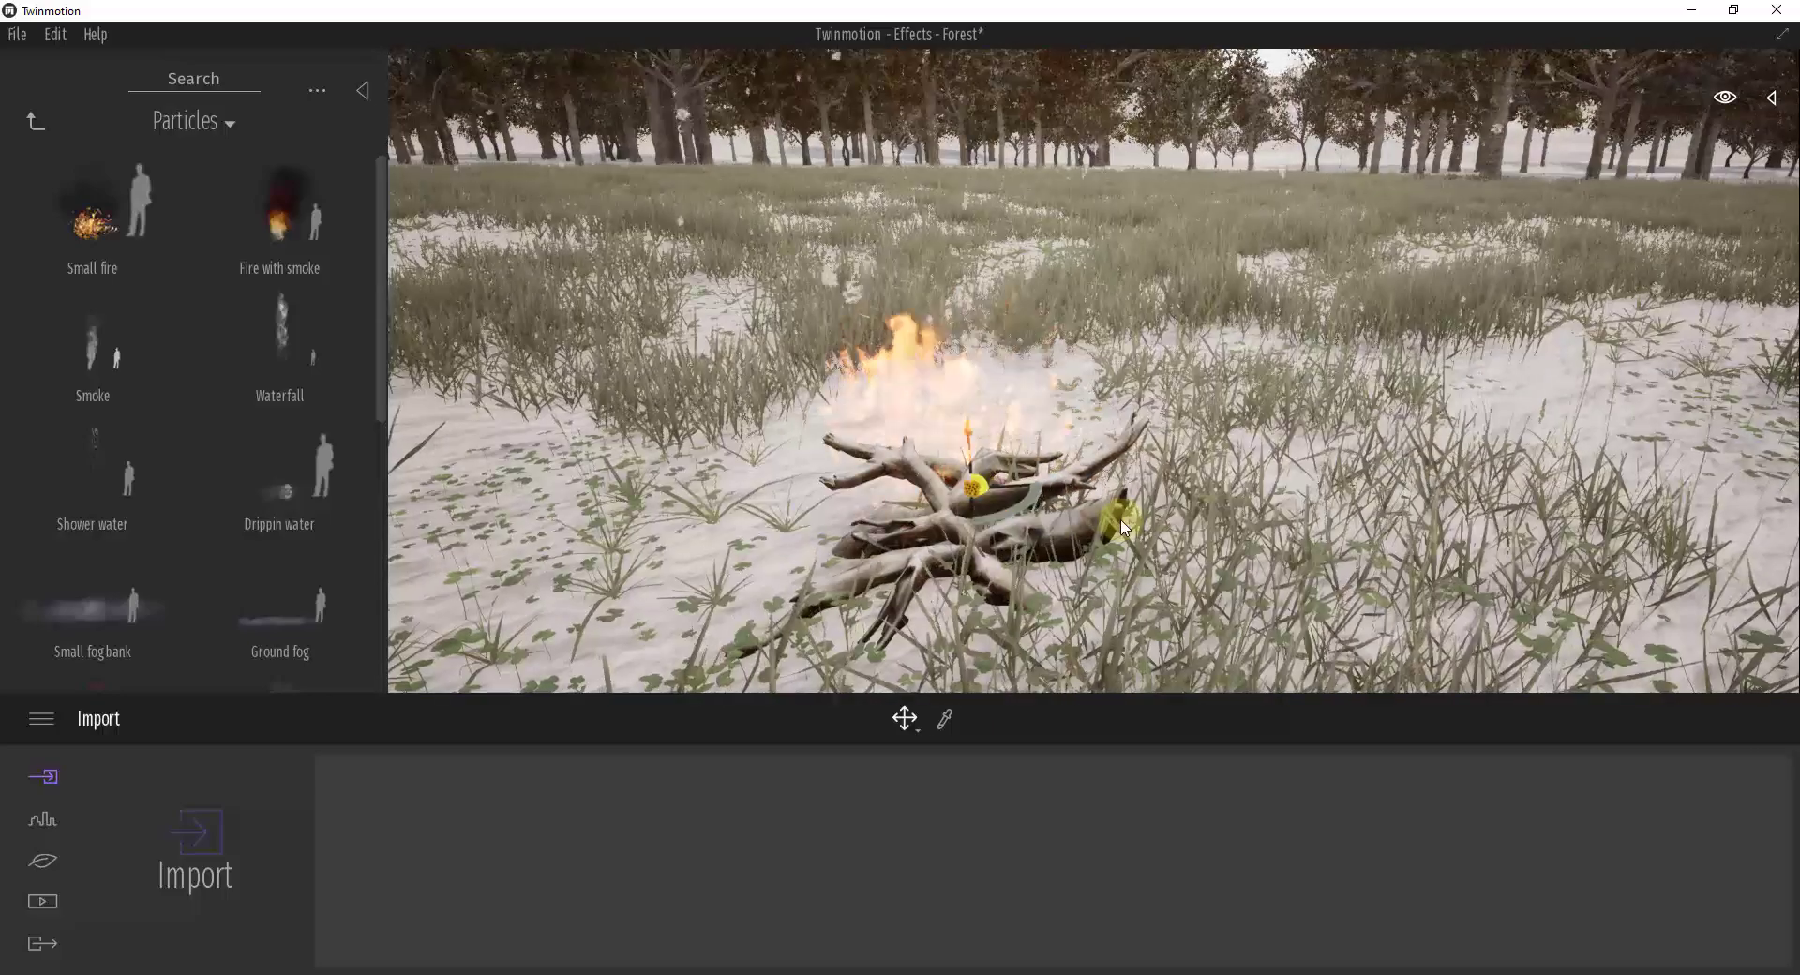
scroll(1124, 527, "up", 5)
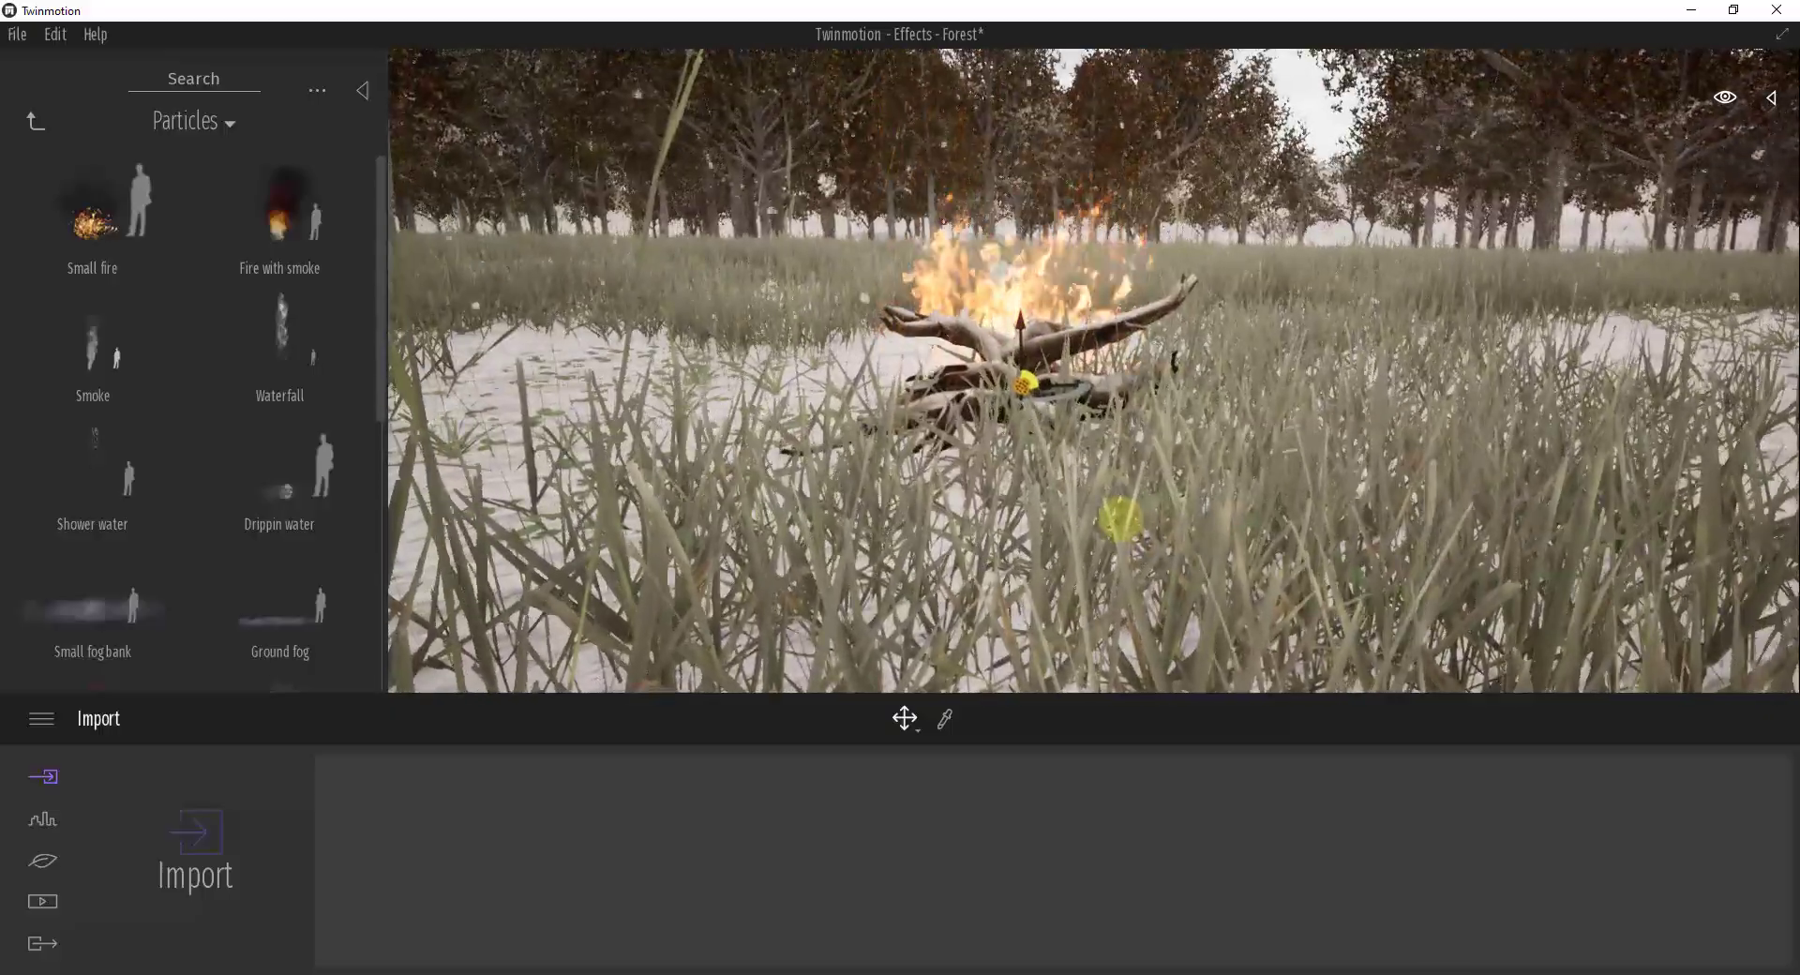
key("e")
right_click_drag(1122, 518, 1121, 521)
right_click_drag(1058, 411, 1059, 412)
key("q")
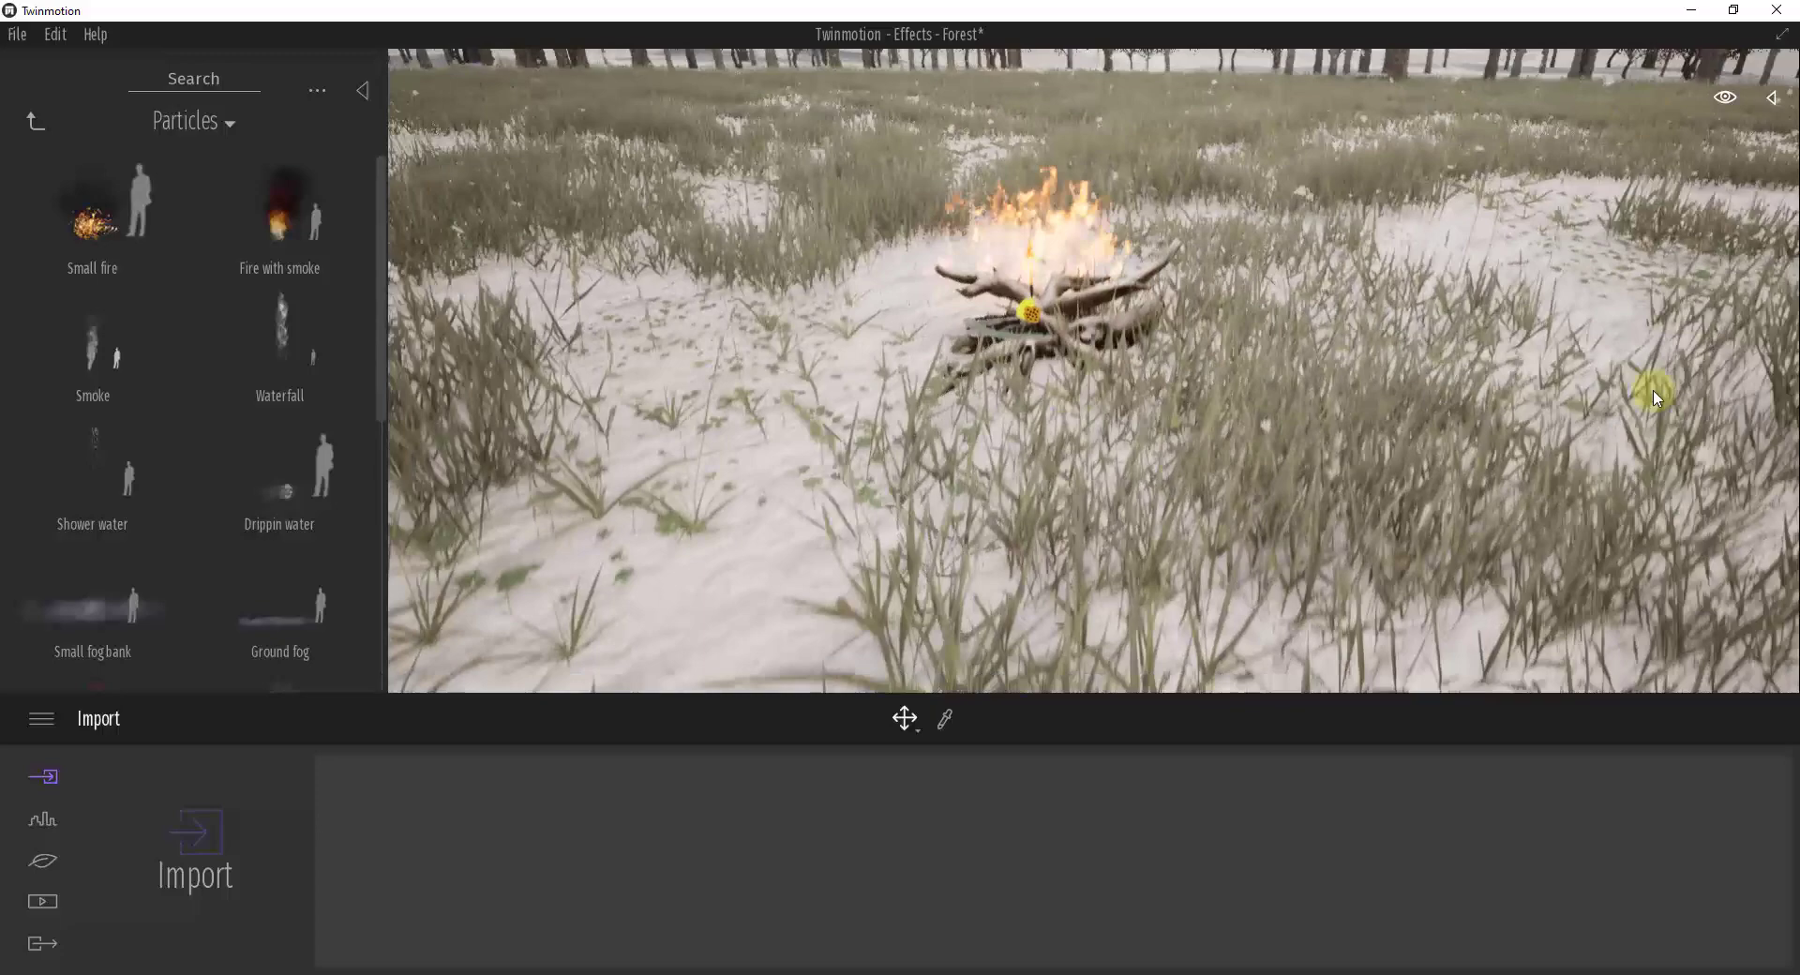
Step: Darken the forest scene by setting the day time to about 20:39
mouse_move(1648, 434)
left_click_drag(1648, 434, 1644, 446)
key("s")
right_click_drag(1308, 405, 1308, 405)
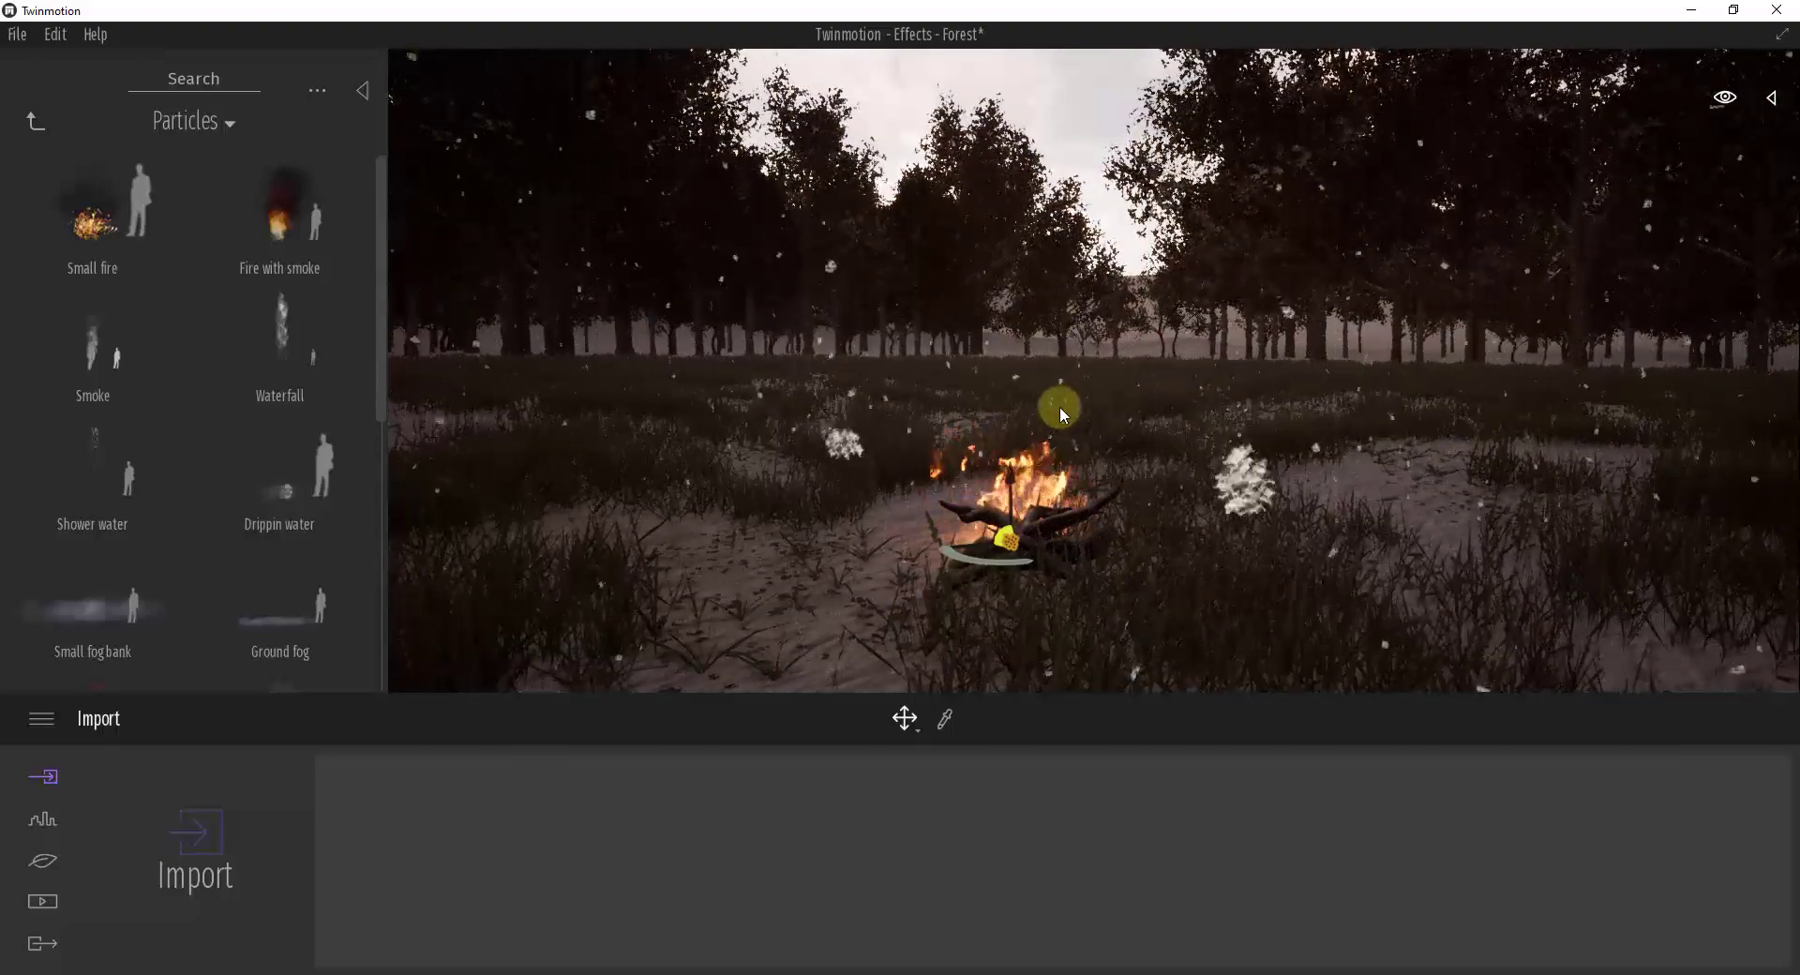
left_click_drag(1140, 446, 1140, 446)
right_click_drag(1140, 448, 1142, 446)
left_click_drag(1142, 447, 1138, 448)
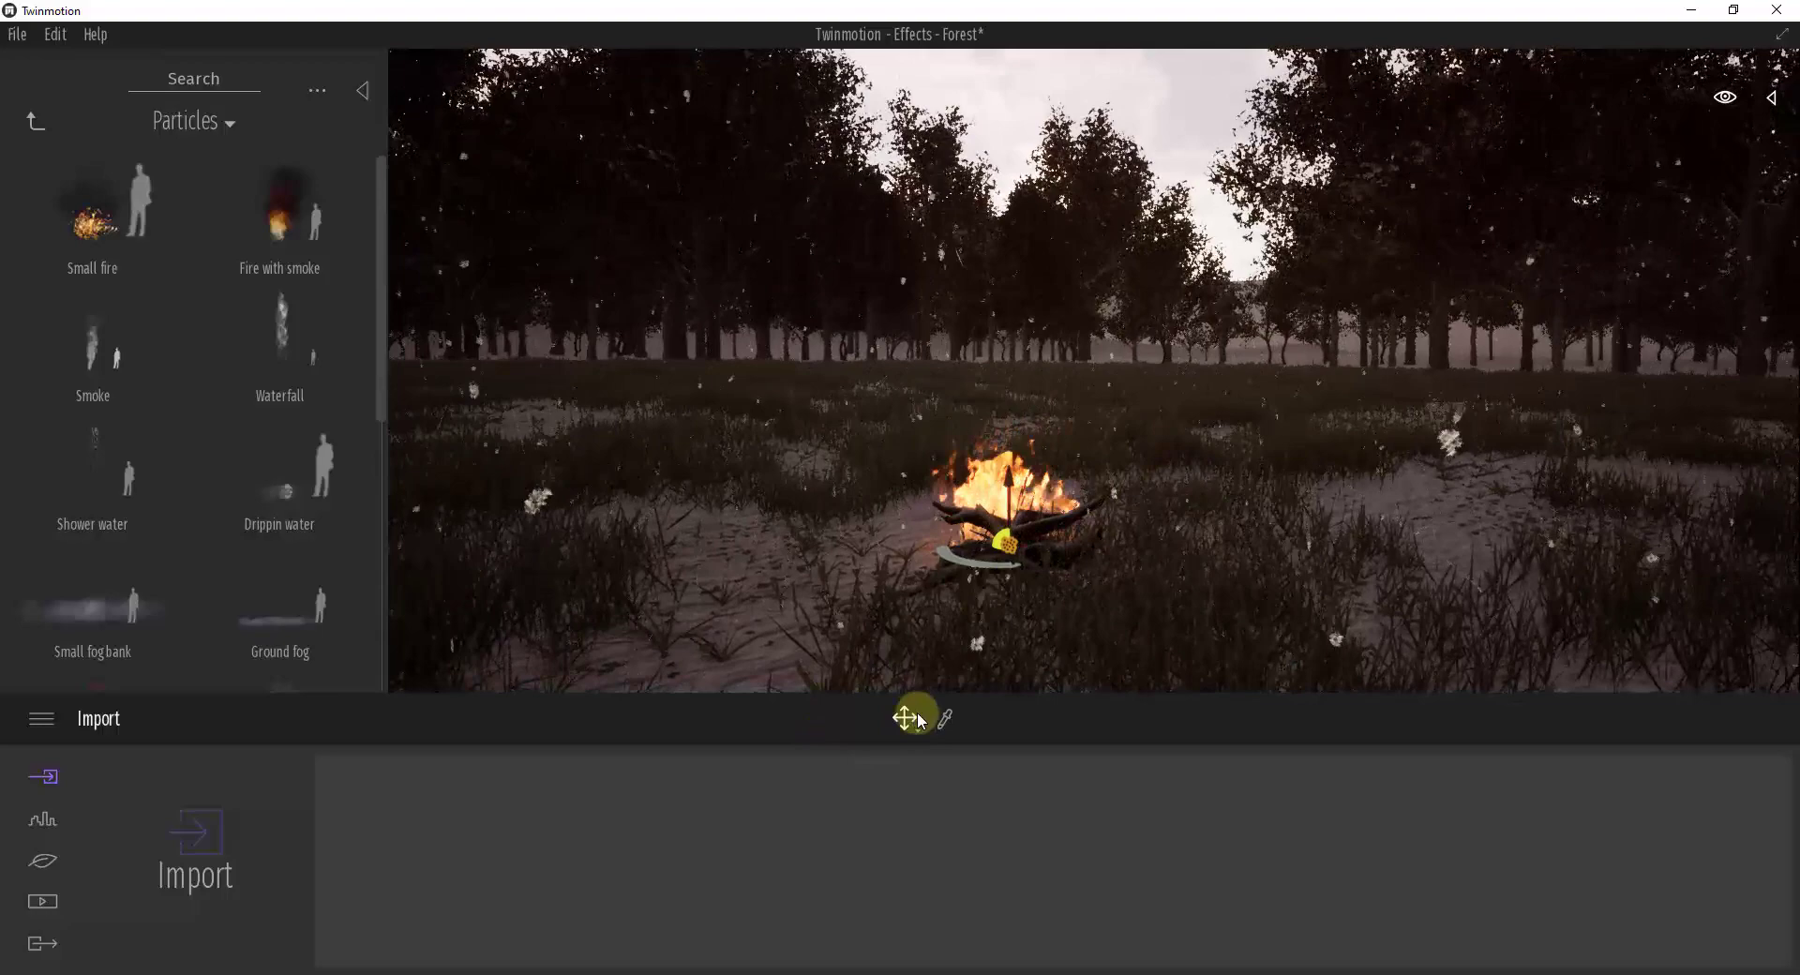
Step: Reposition the small fire over the branches and scale it up to about 1.34
left_click(1001, 568)
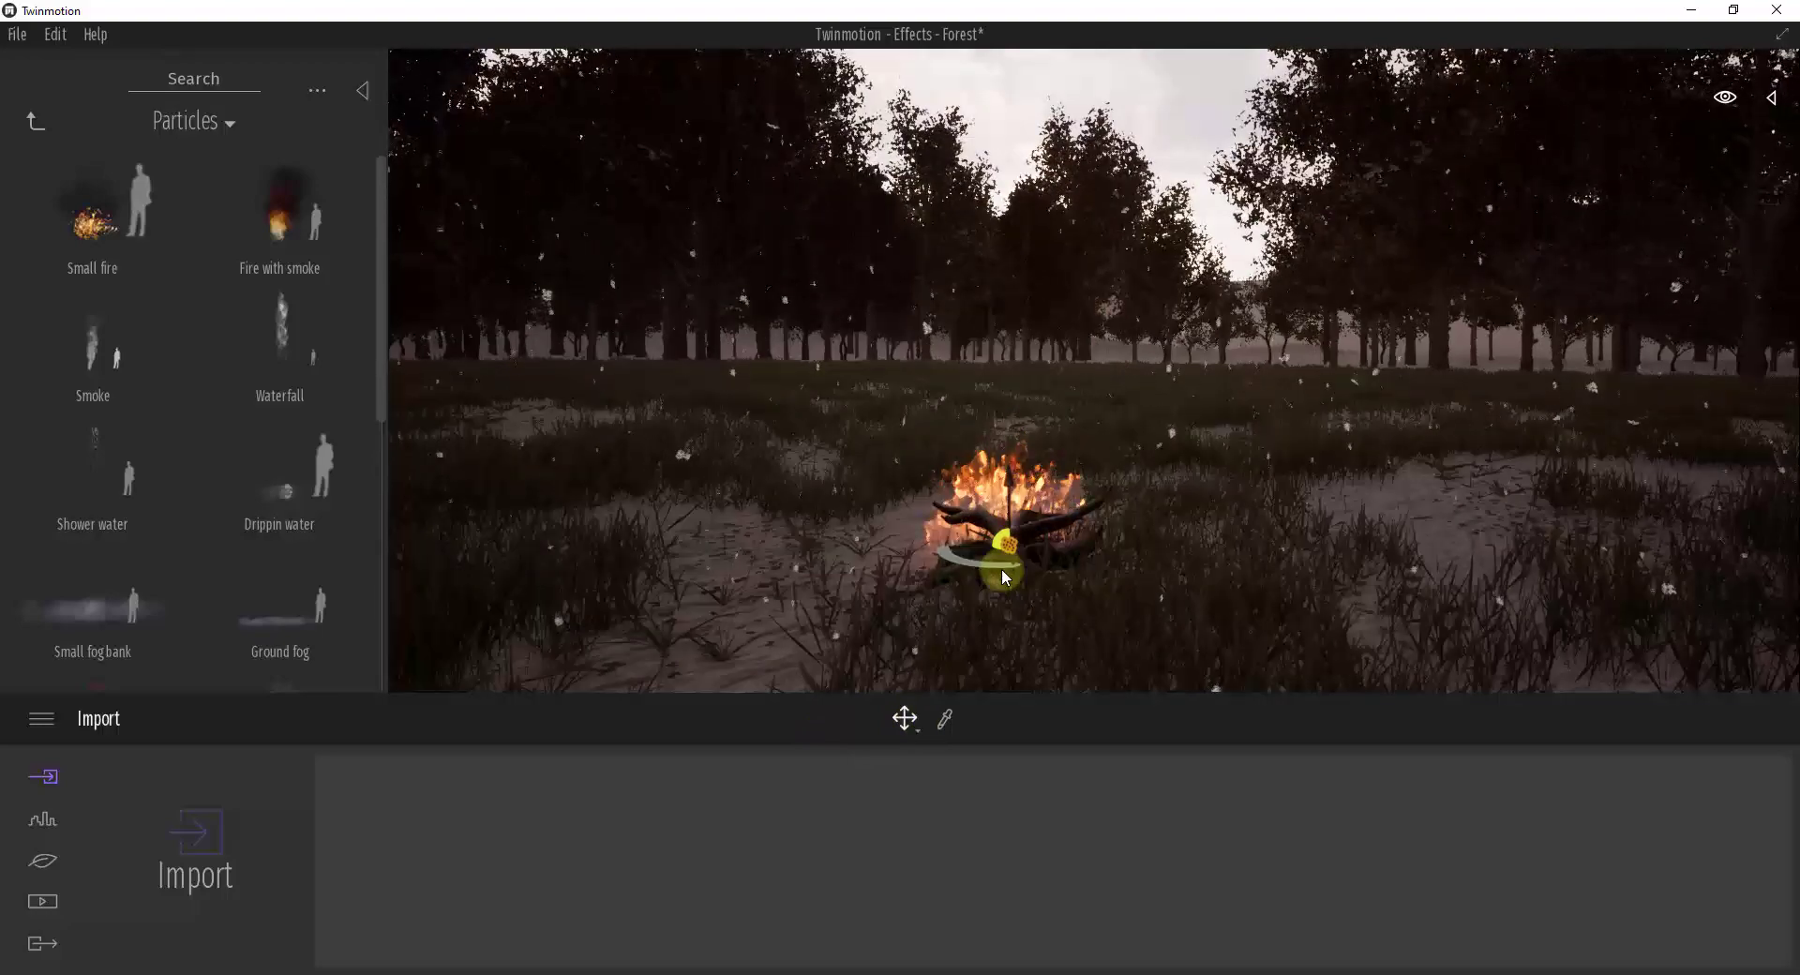
left_click_drag(987, 555, 1008, 514)
key("r")
key("space")
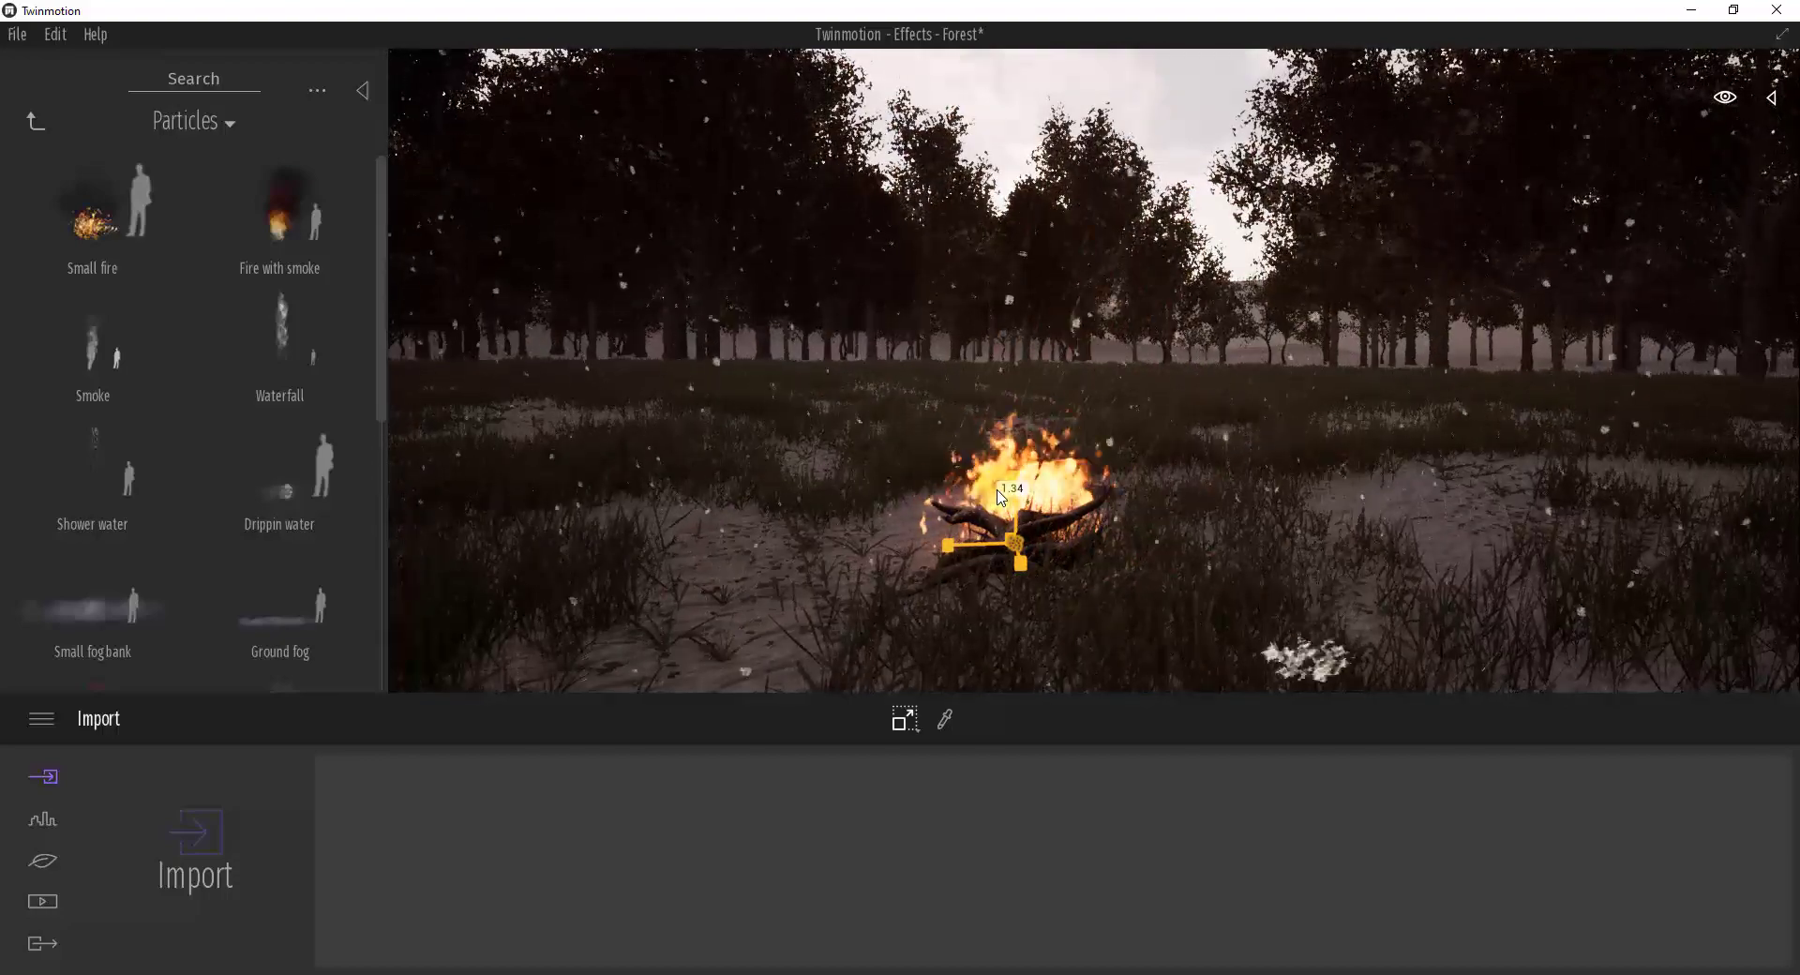
key("s")
right_click_drag(1112, 513, 1112, 514)
key("e")
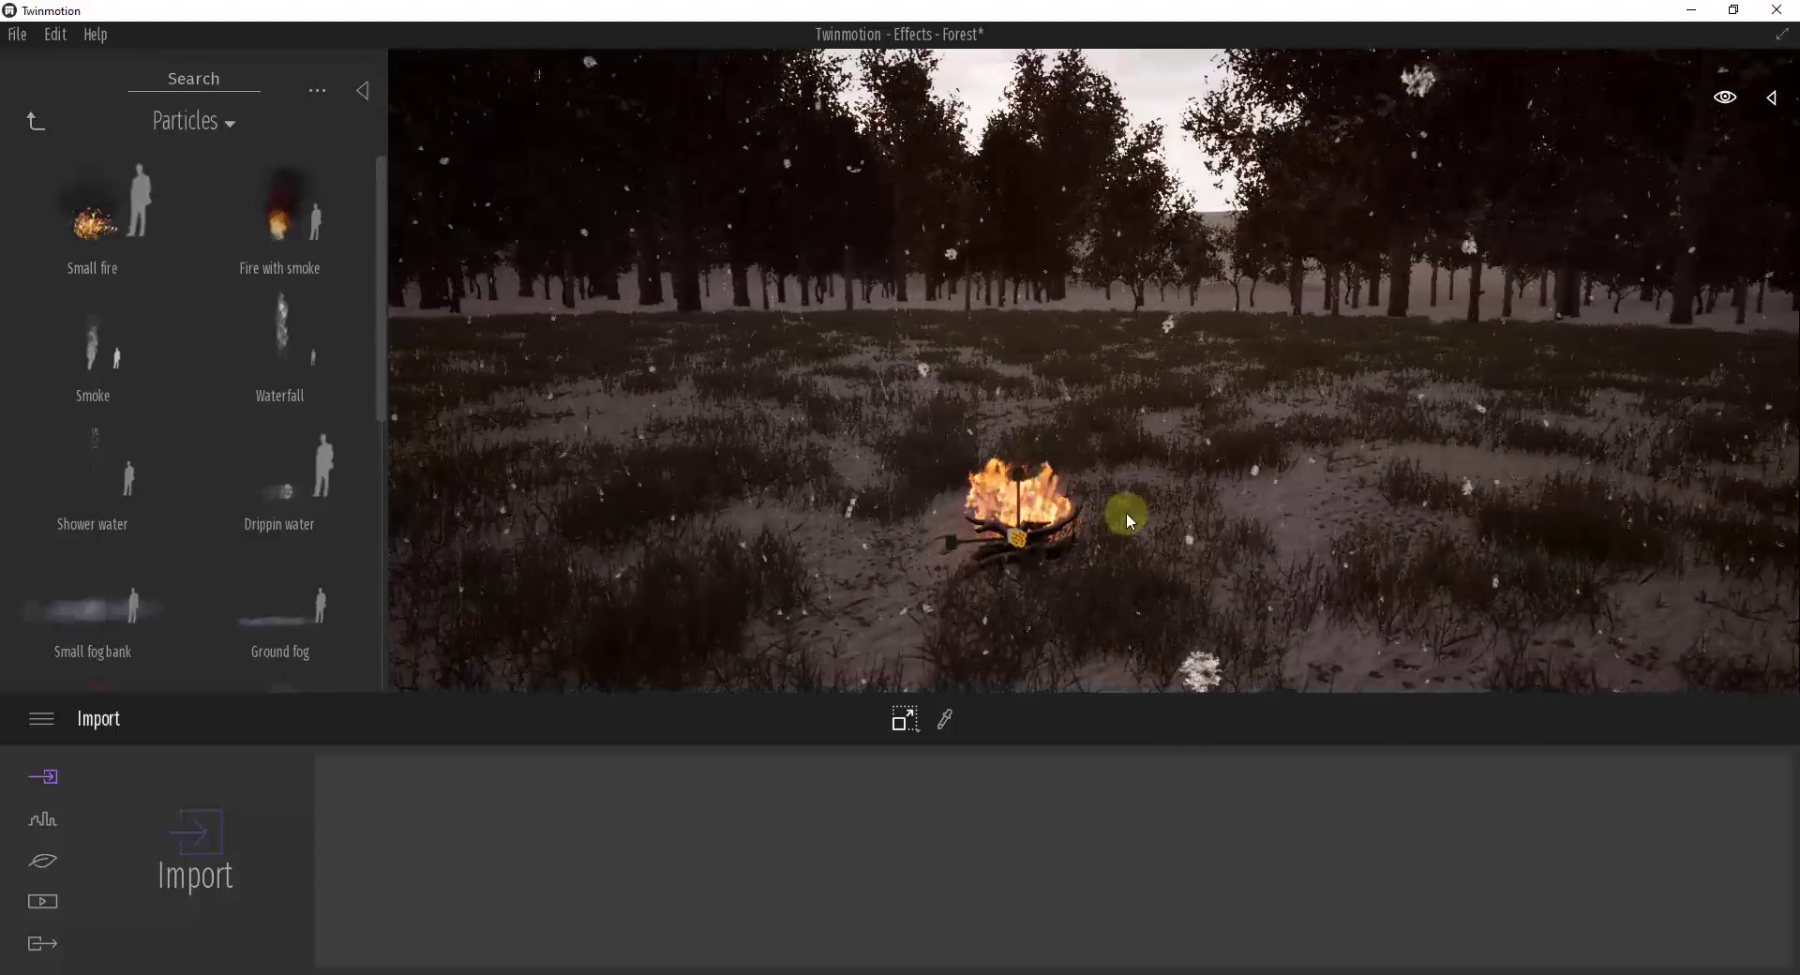
Step: Replace the small fire on the branches with a Fire with smoke particle effect
left_click(1018, 540)
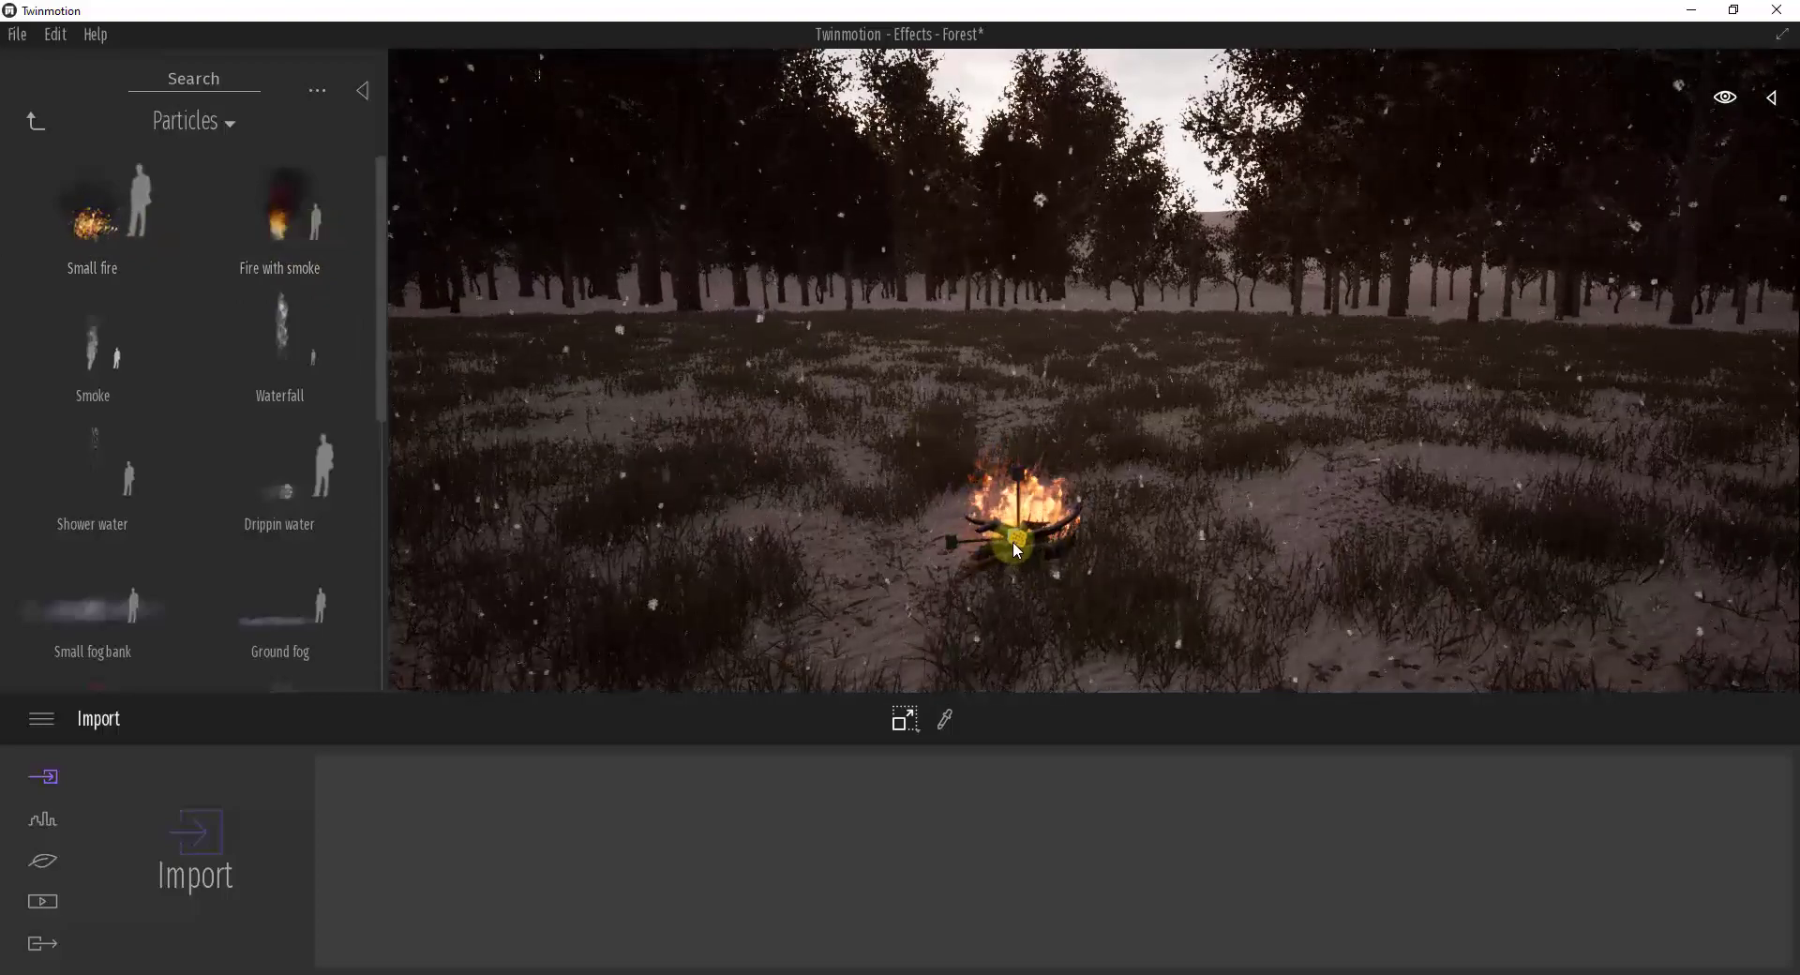
key("Delete")
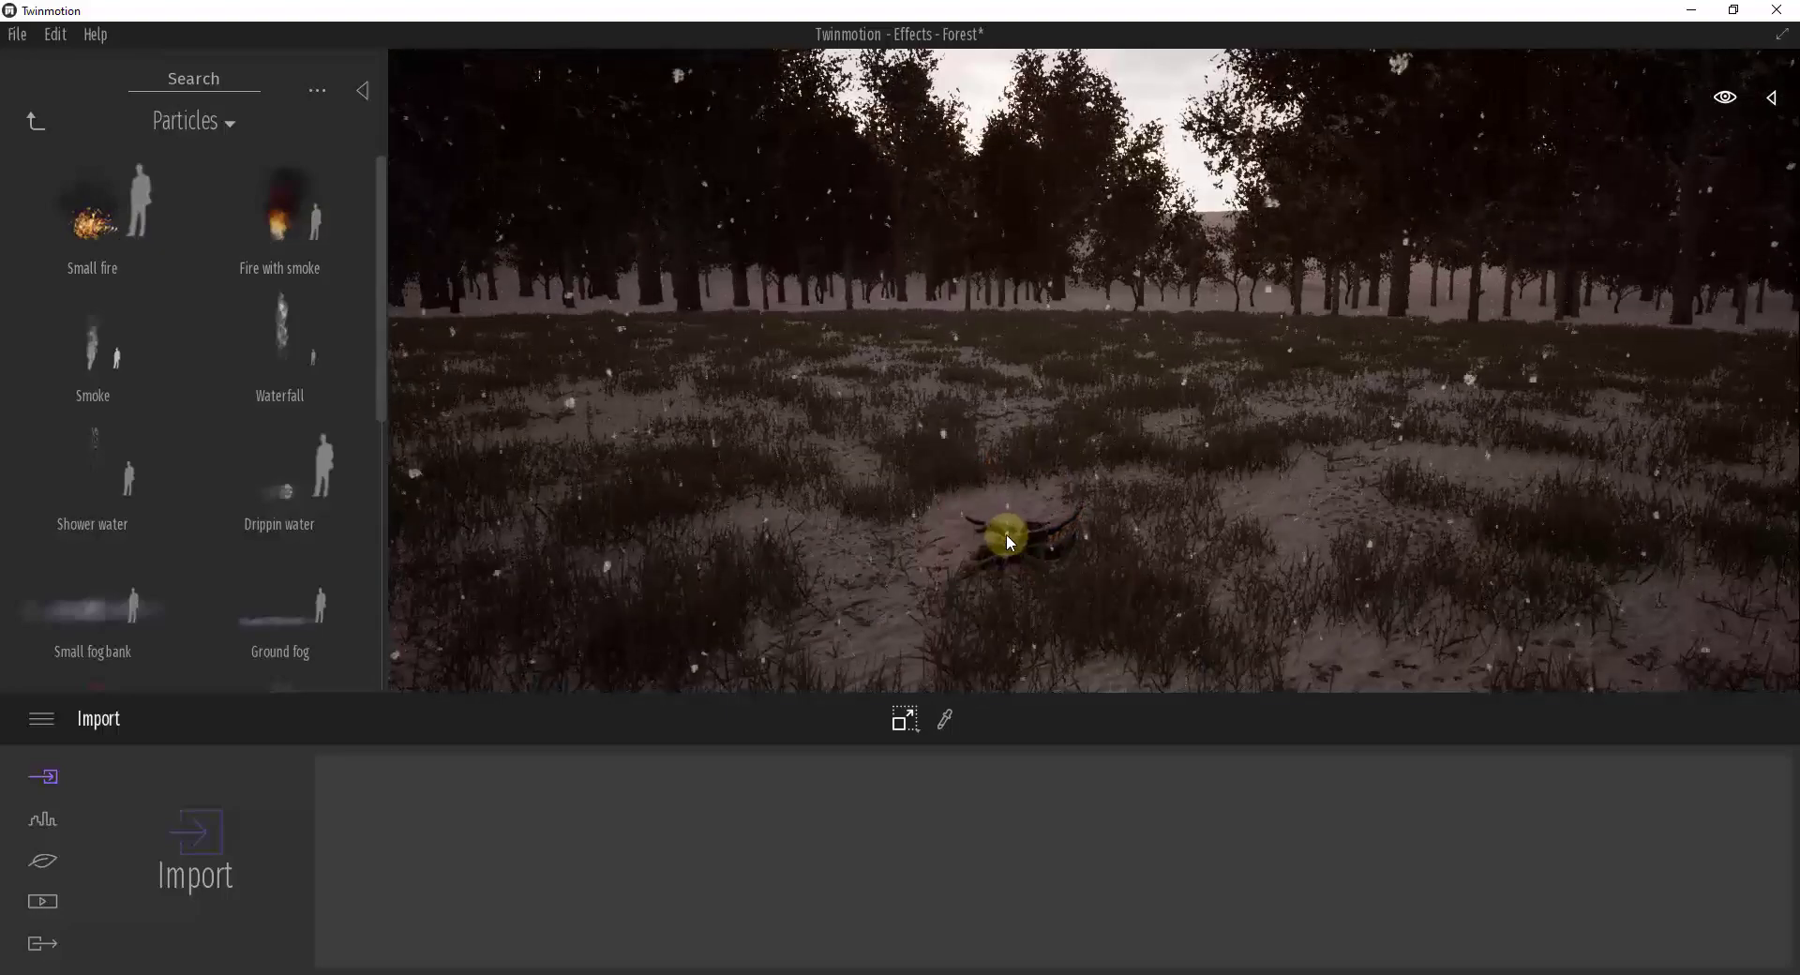
mouse_move(277, 204)
left_mouse_down()
mouse_move(1054, 537)
mouse_move(1026, 543)
left_mouse_up()
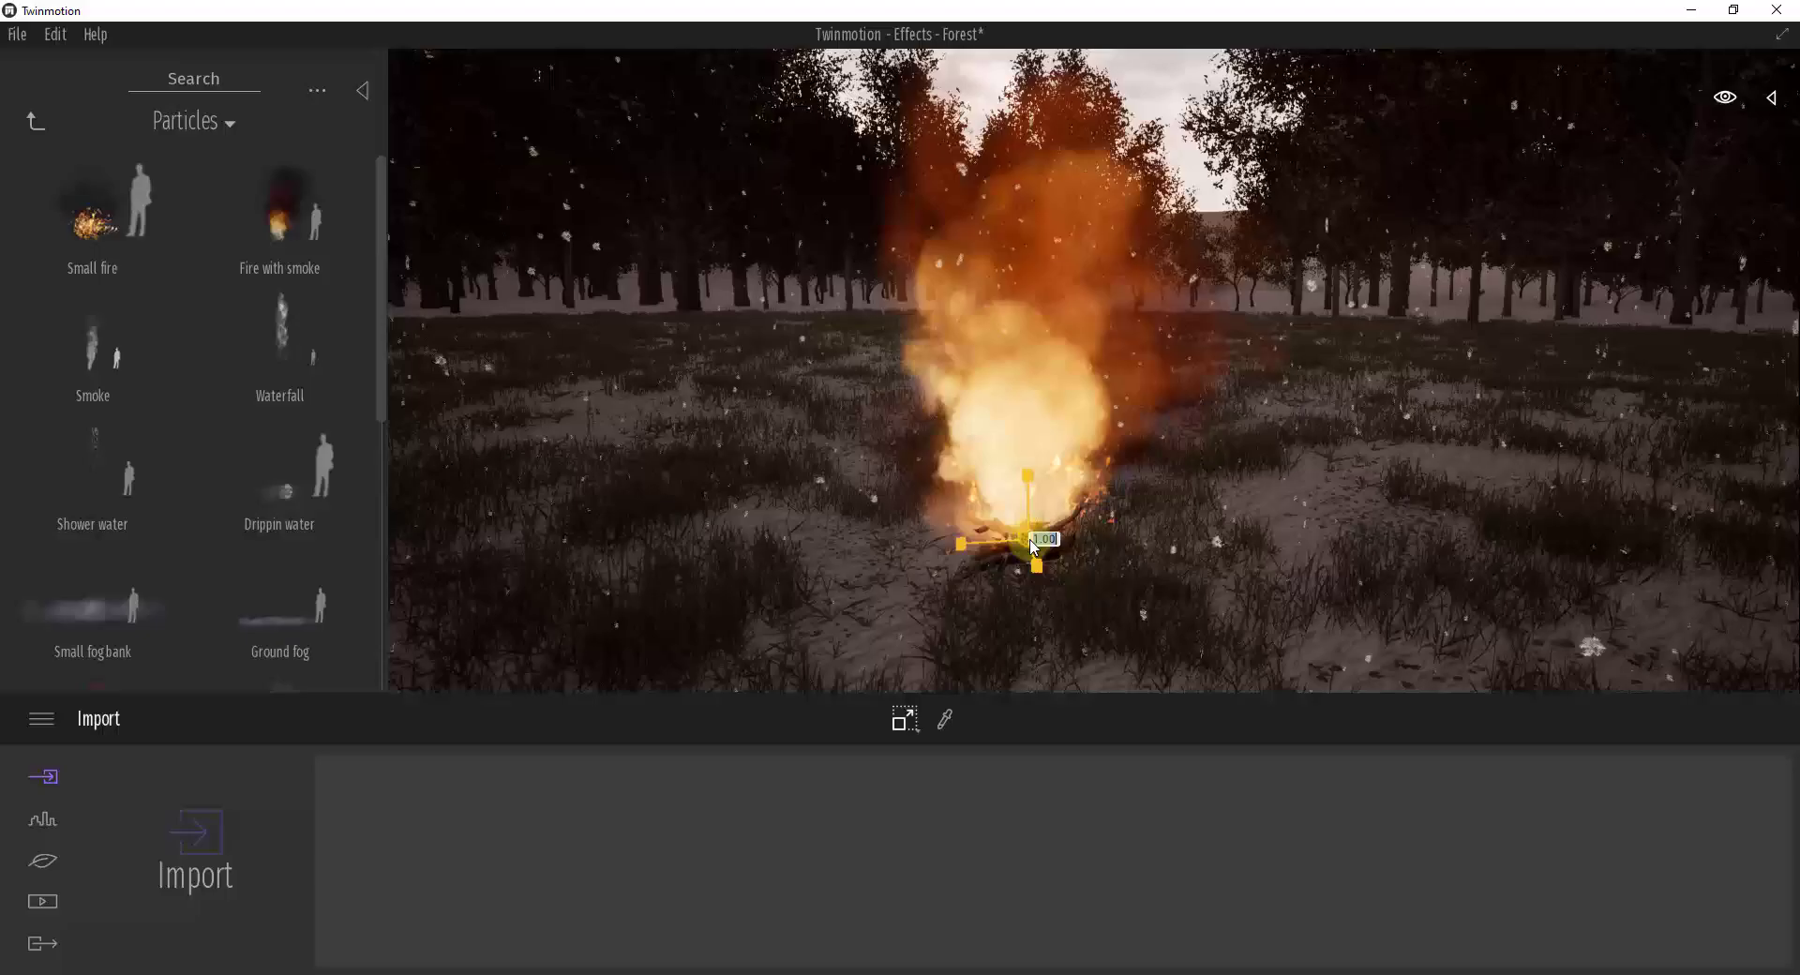
right_click_drag(1090, 575, 1088, 577)
key("s")
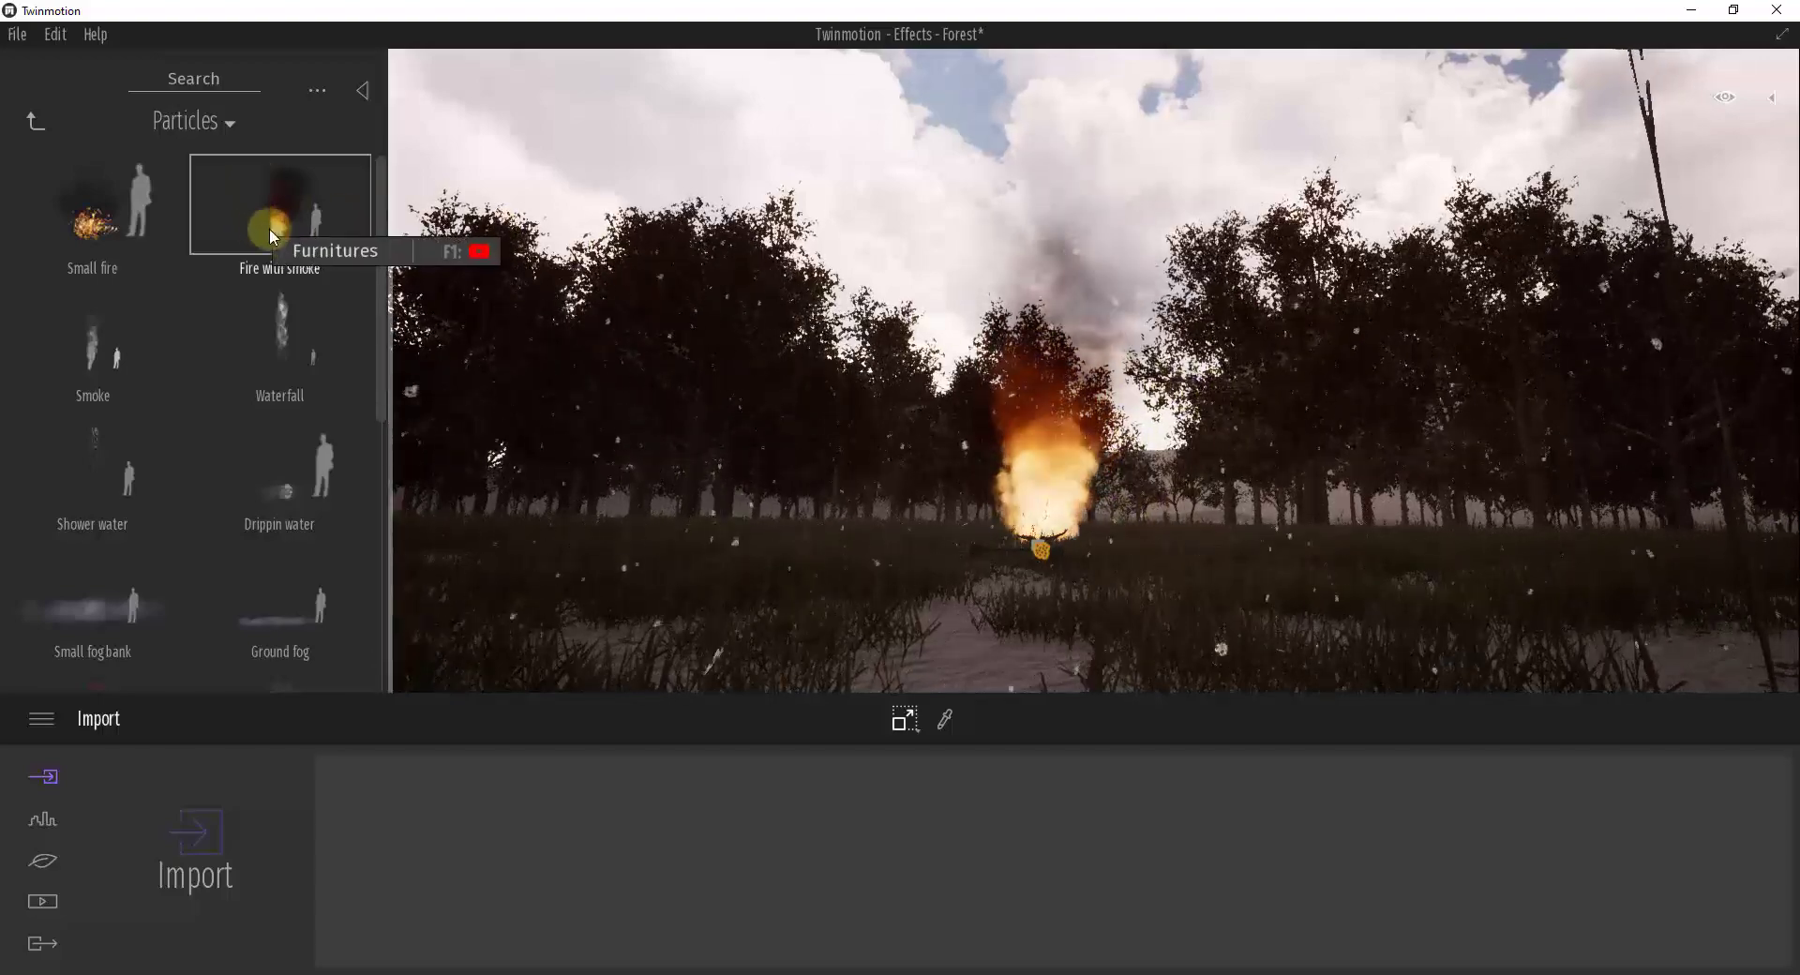
right_click_drag(1161, 619, 1162, 619)
key("w")
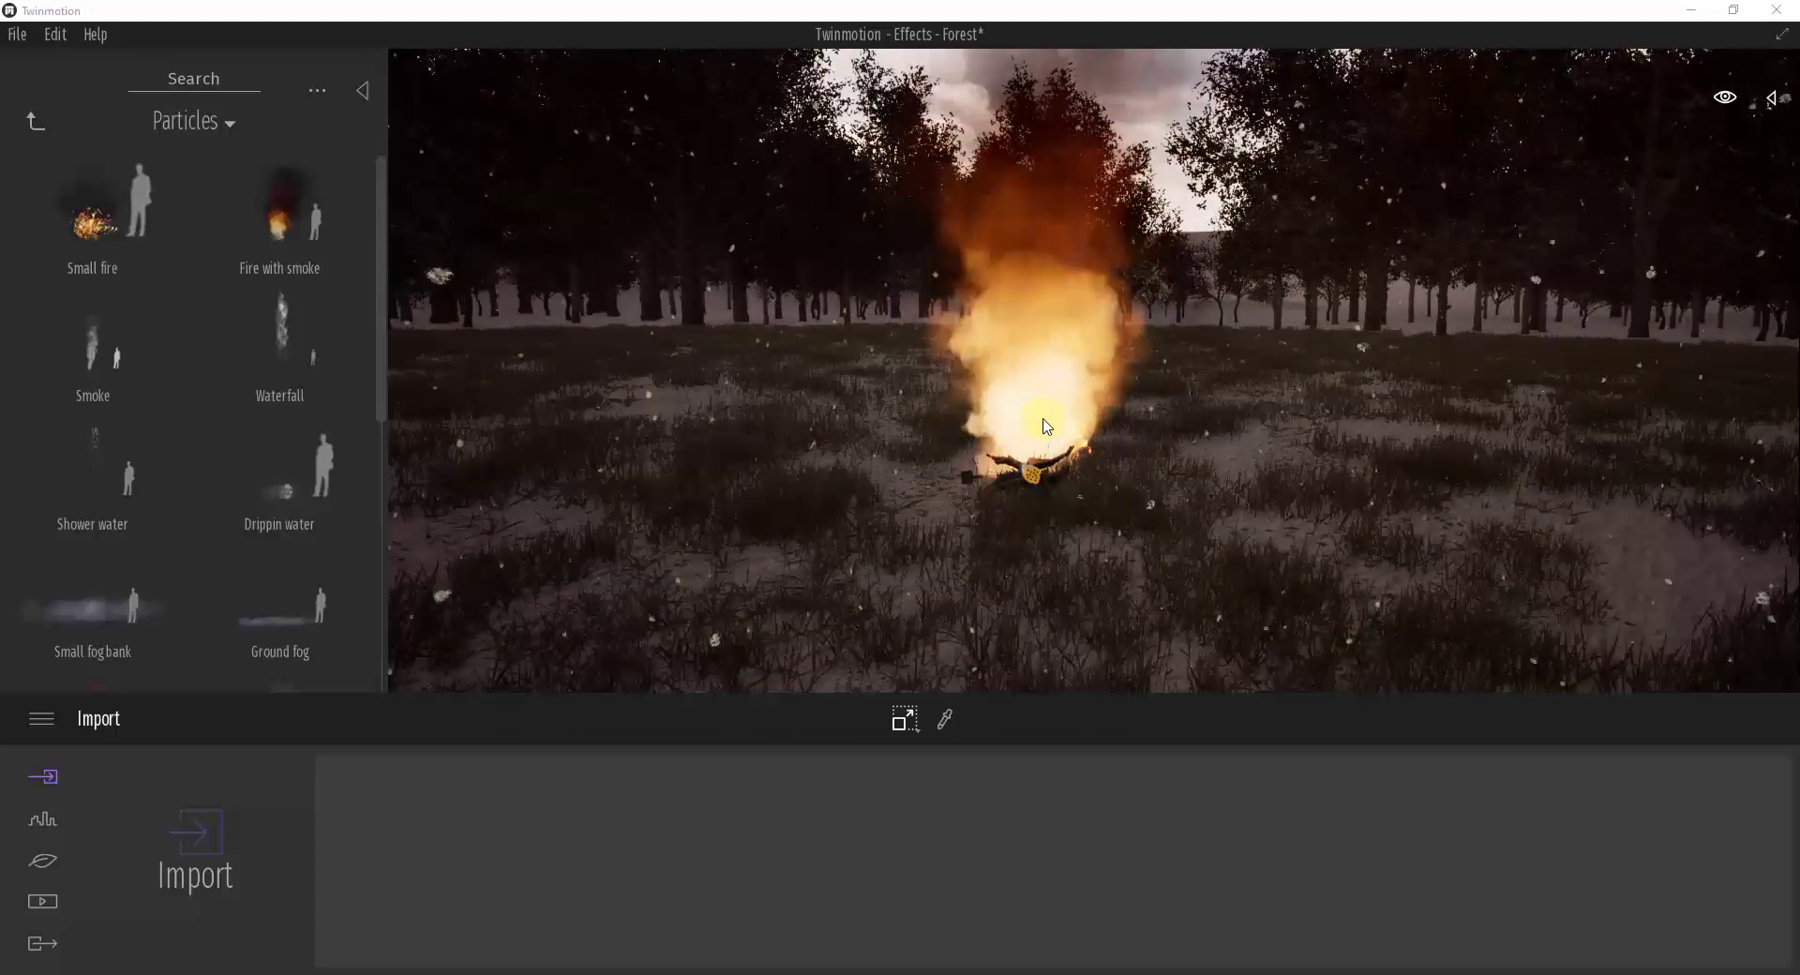
Step: Delete the Fire with smoke object from the scene
left_click(1023, 466)
left_click(1031, 463)
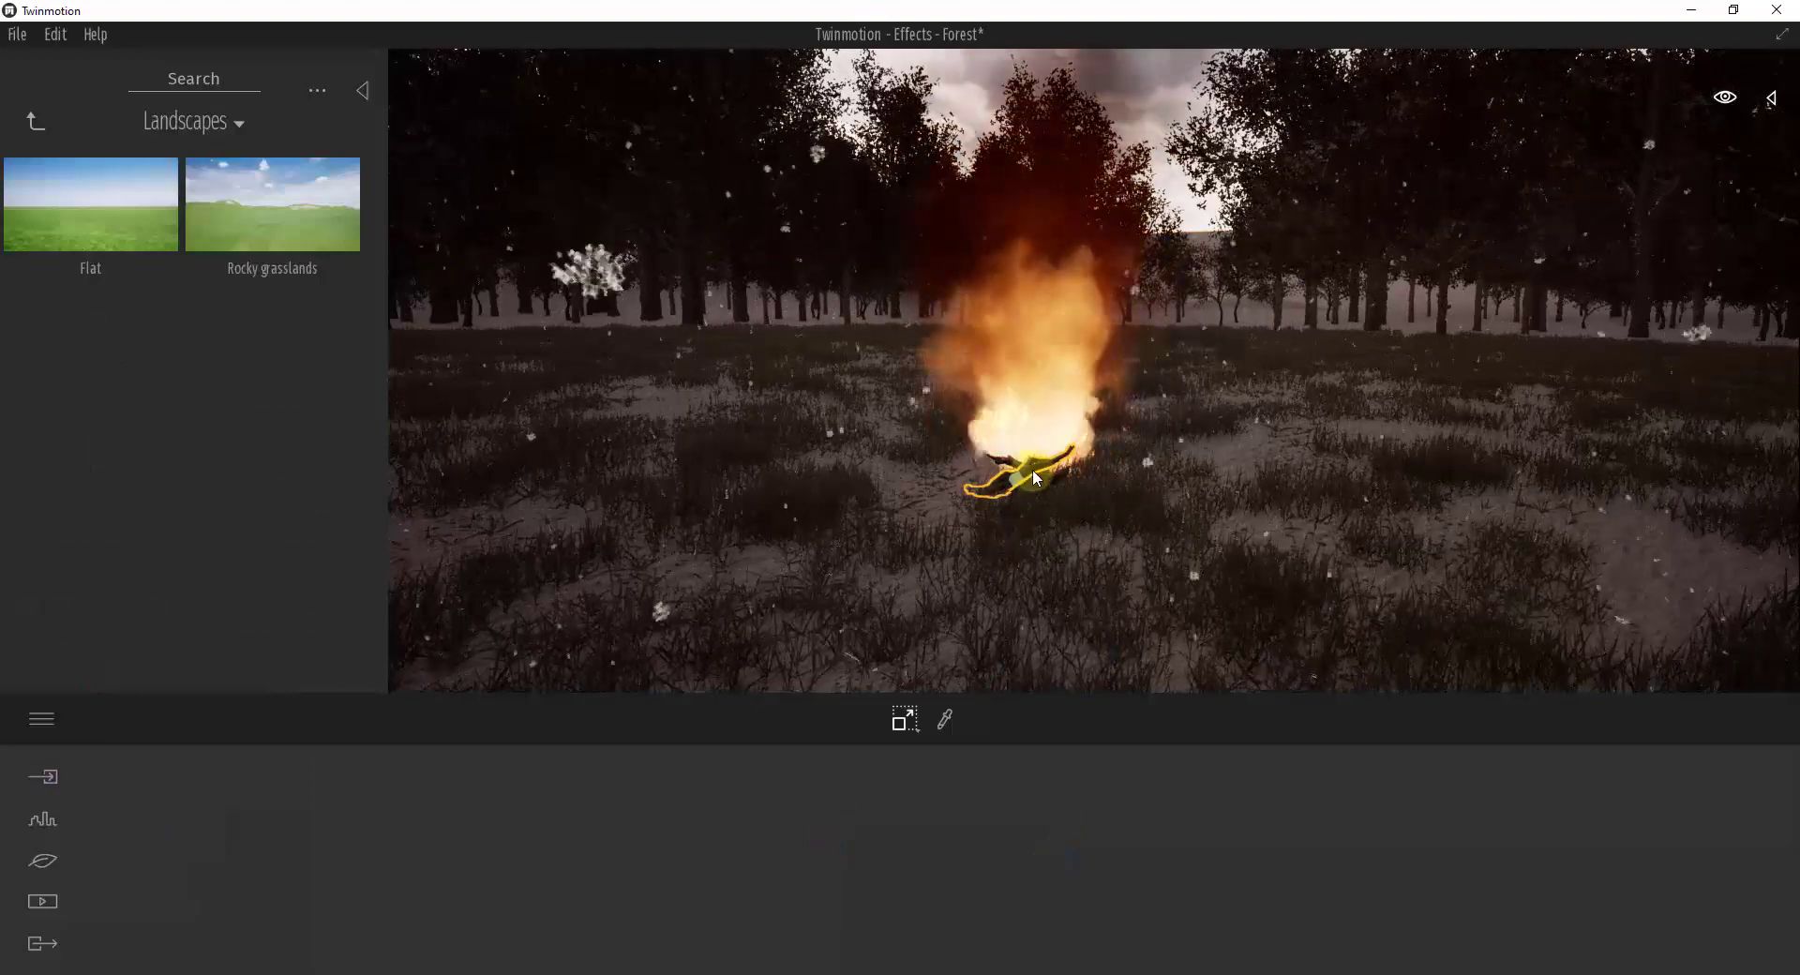
left_click(1771, 97)
left_click(1590, 324)
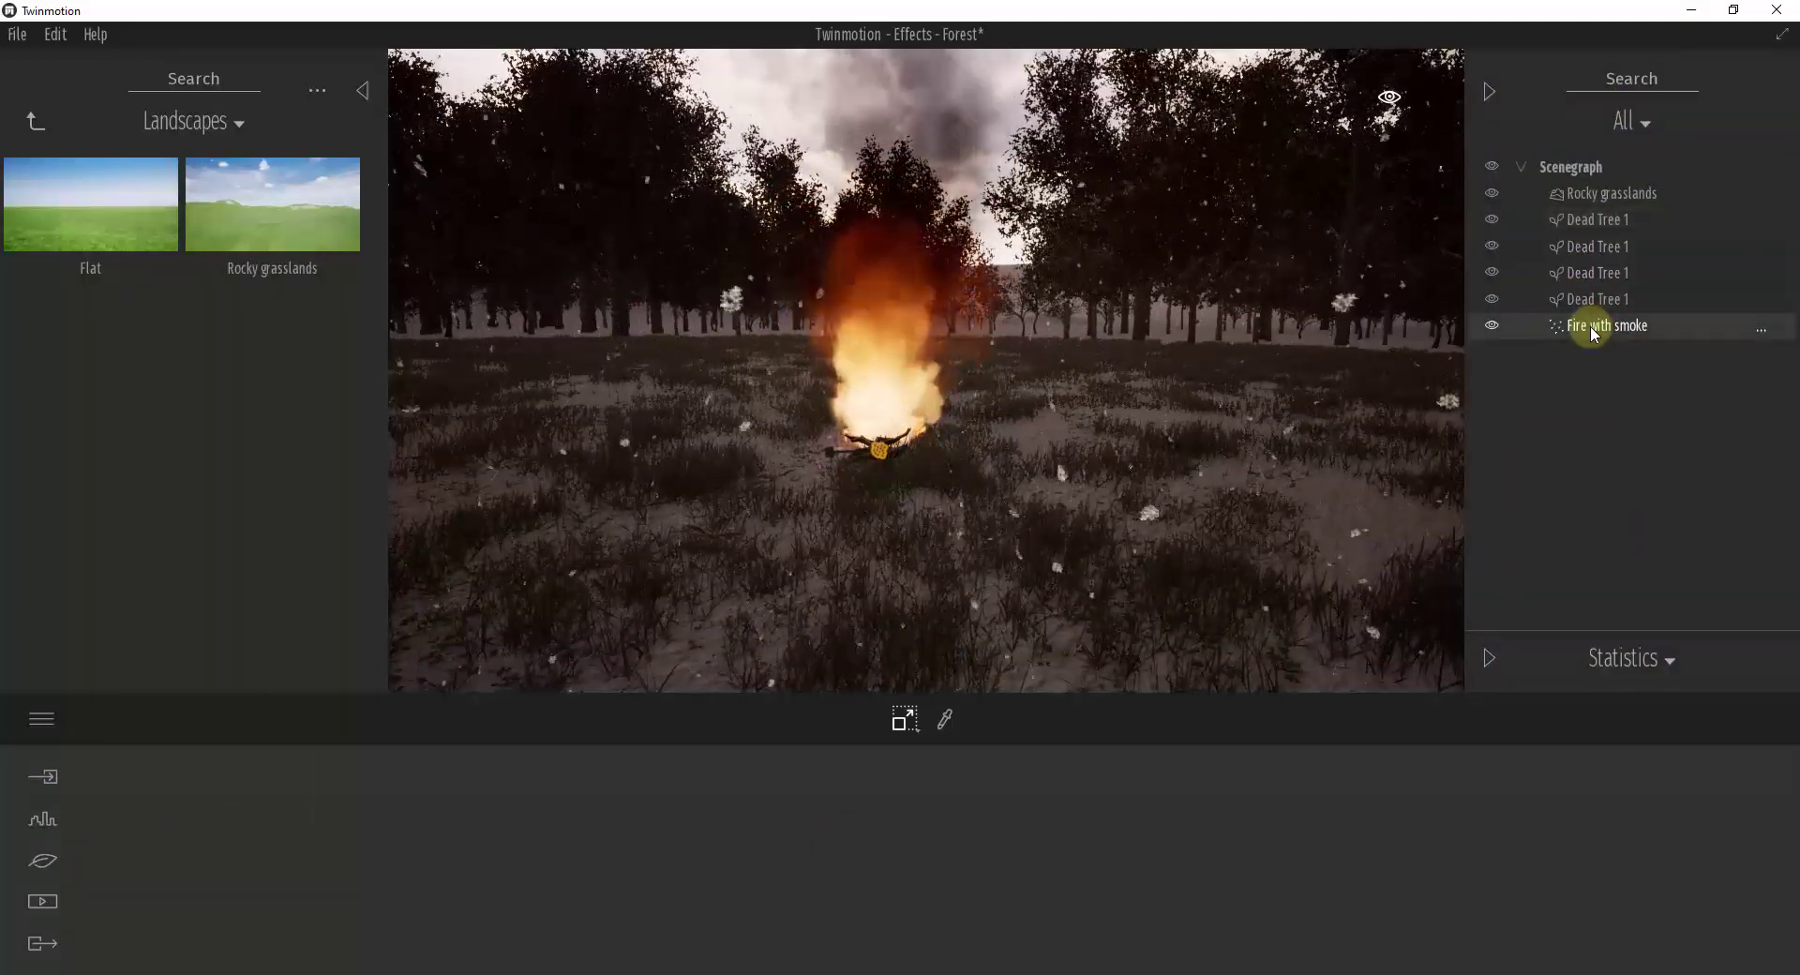
key("Delete")
Step: Place a Small fire particle effect from the furniture particles on the dead branches
left_click(36, 121)
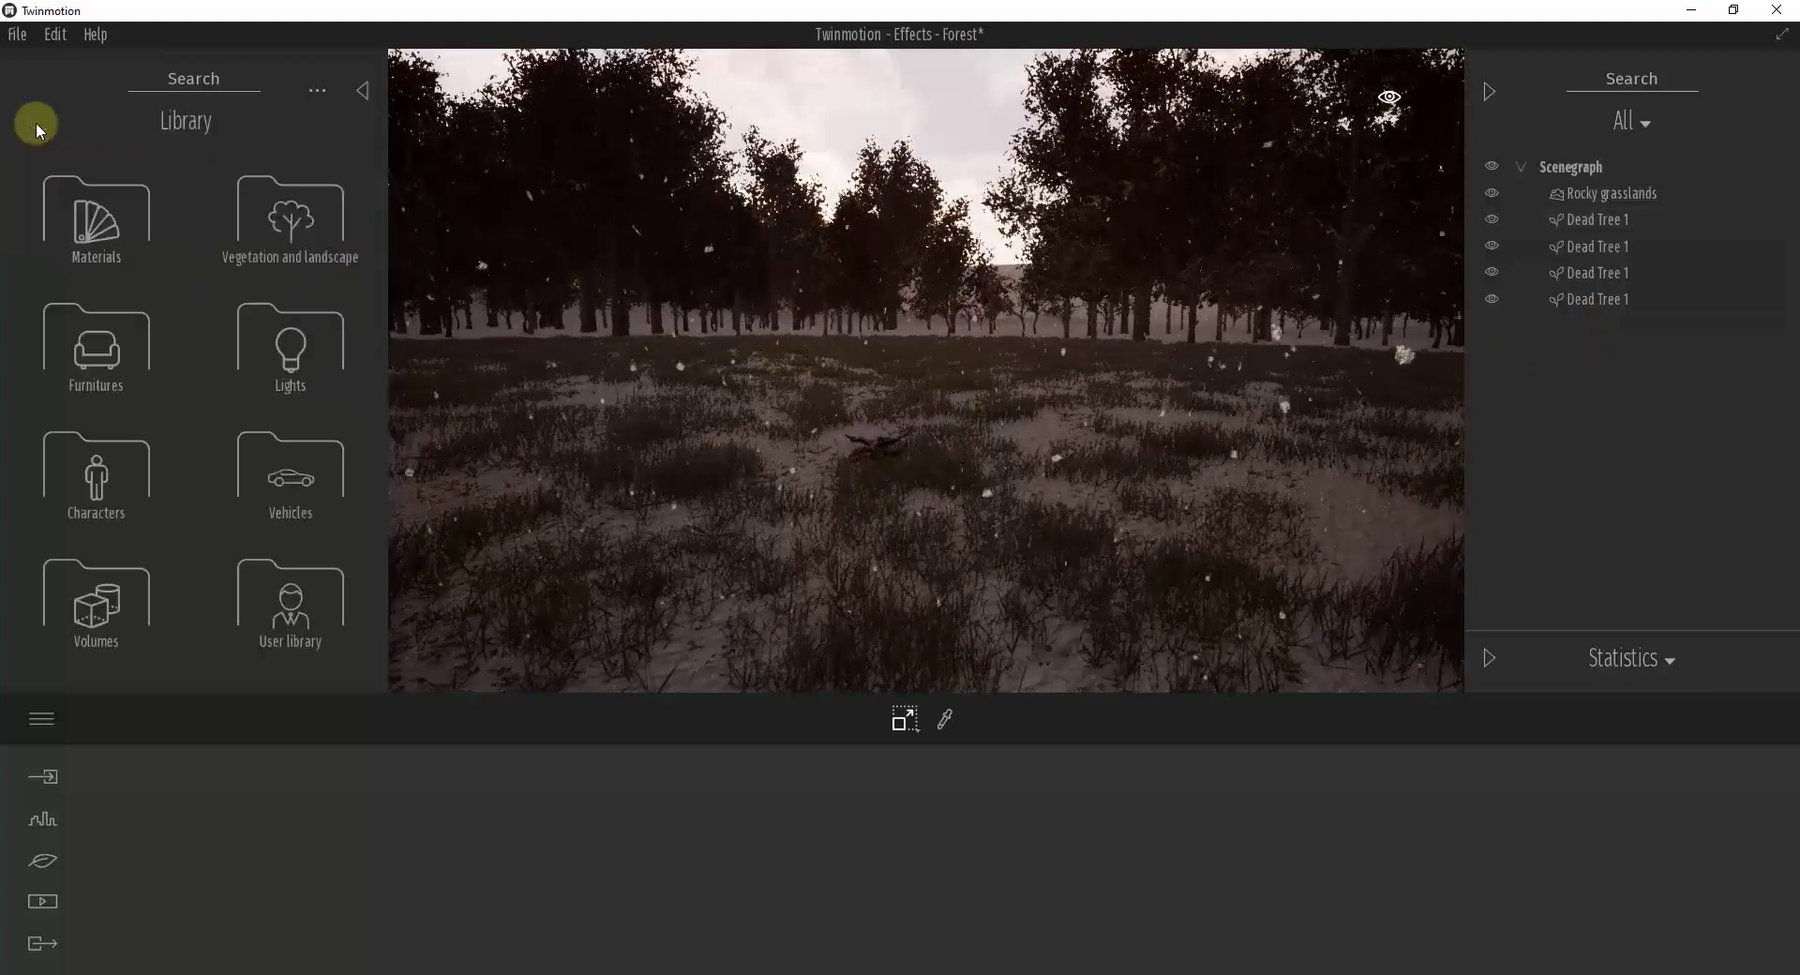
left_click(112, 364)
left_click(89, 473)
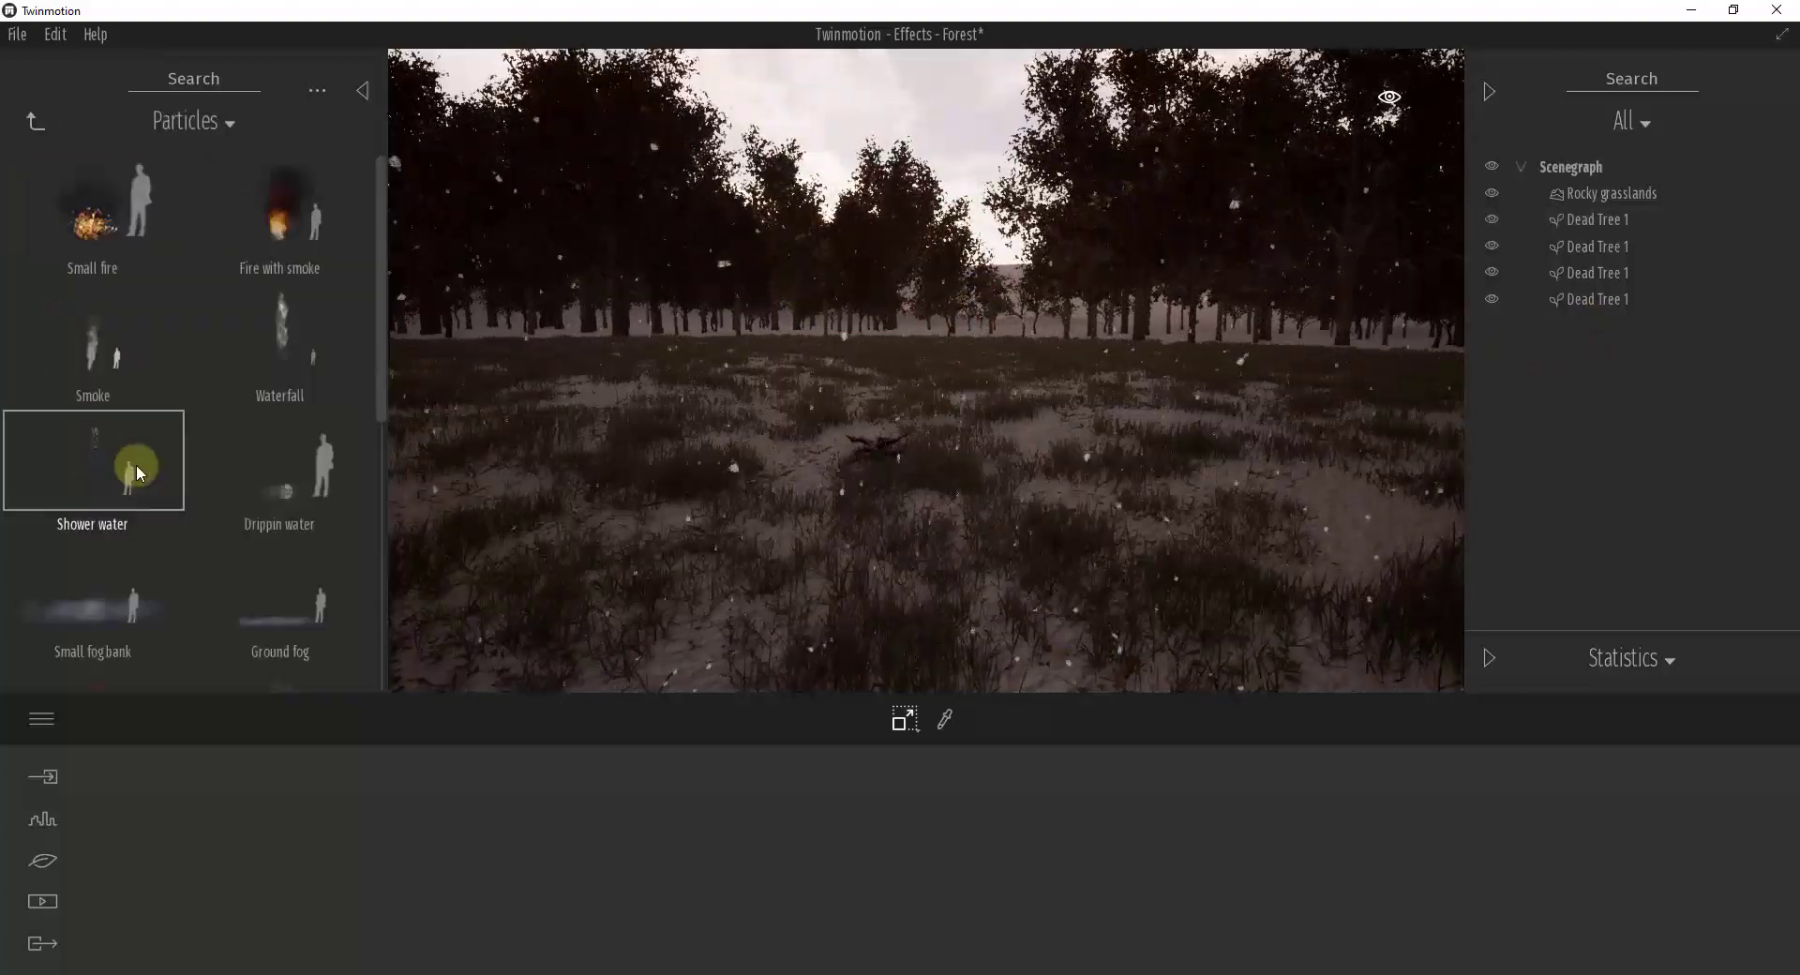
left_click_drag(905, 459, 874, 450)
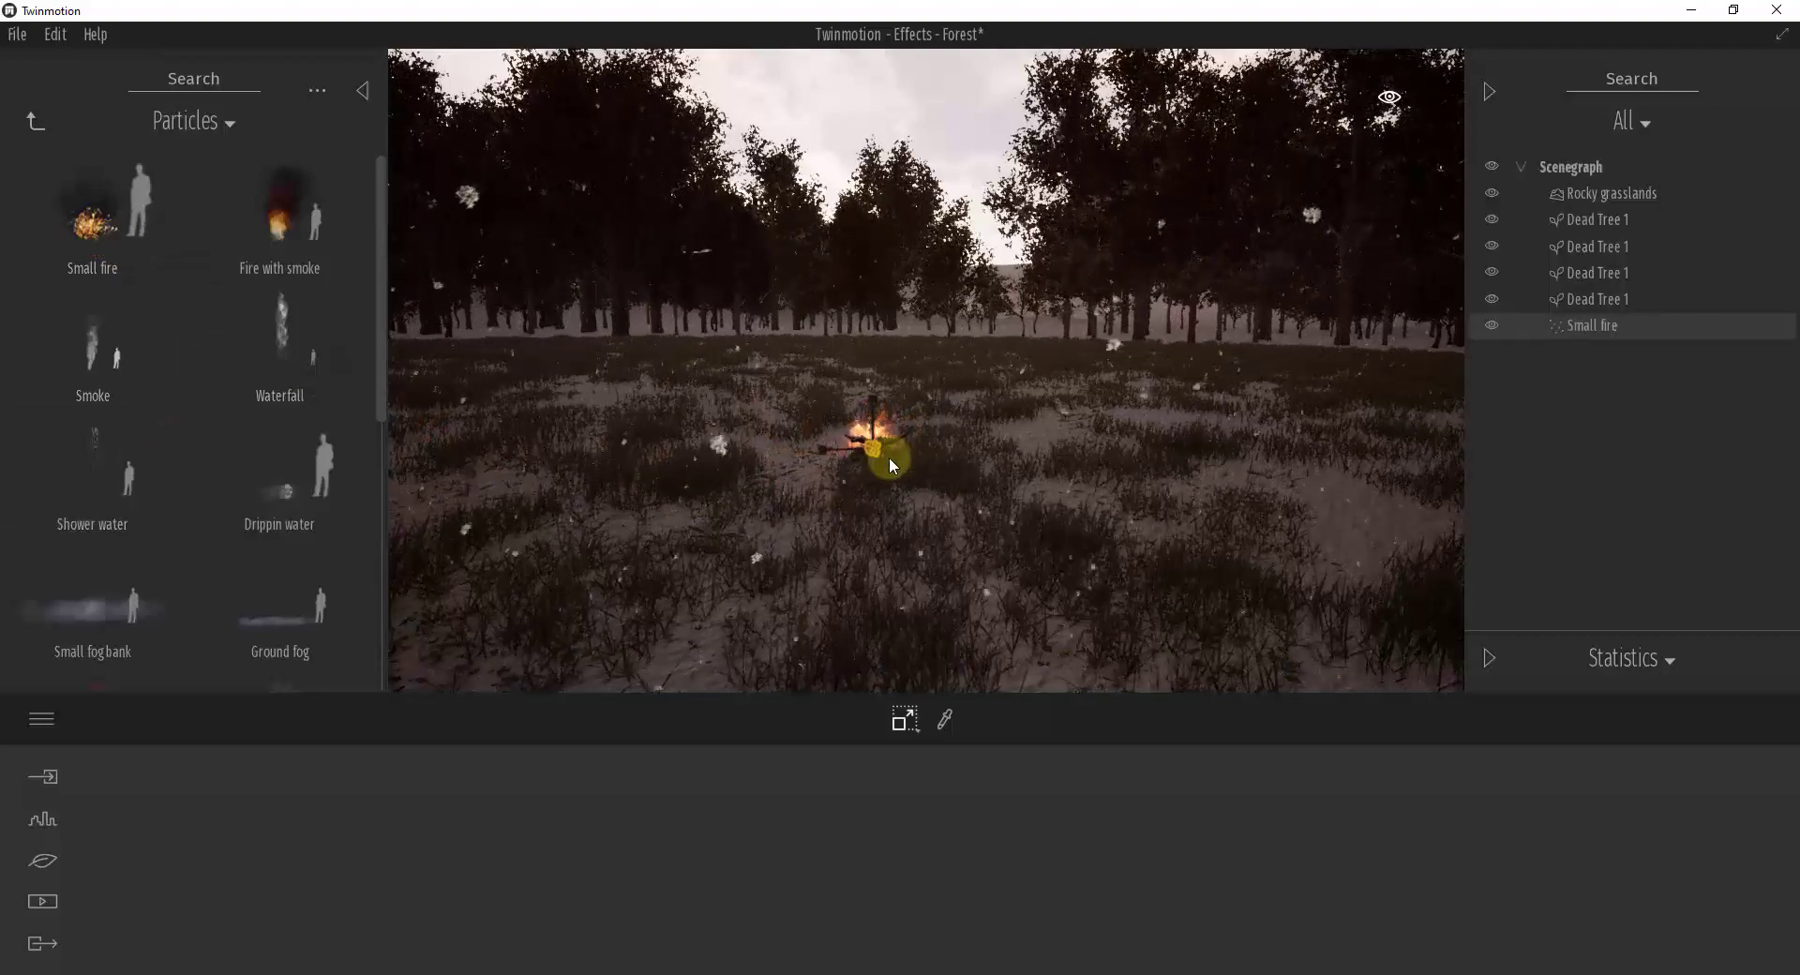
Step: Move the small fire so that it sits over the middle of the branch pile
right_click_drag(889, 457, 891, 459)
scroll(1080, 514, "up", 5)
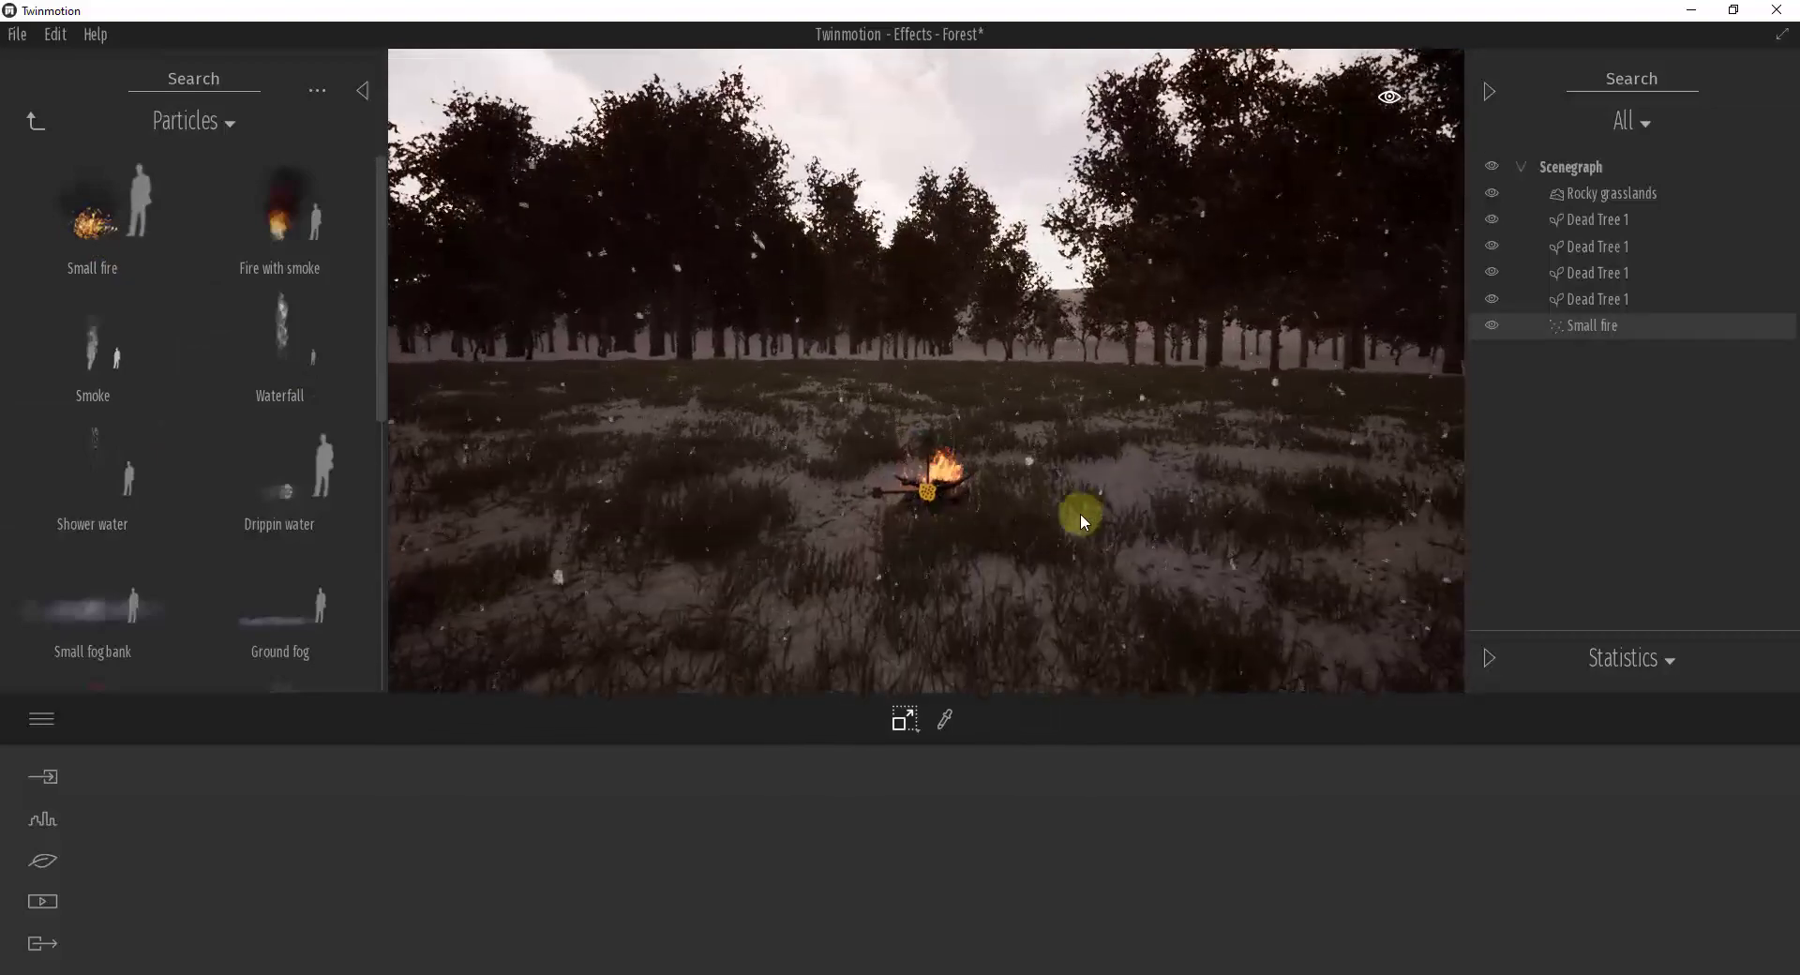
right_click_drag(1010, 596, 1009, 572)
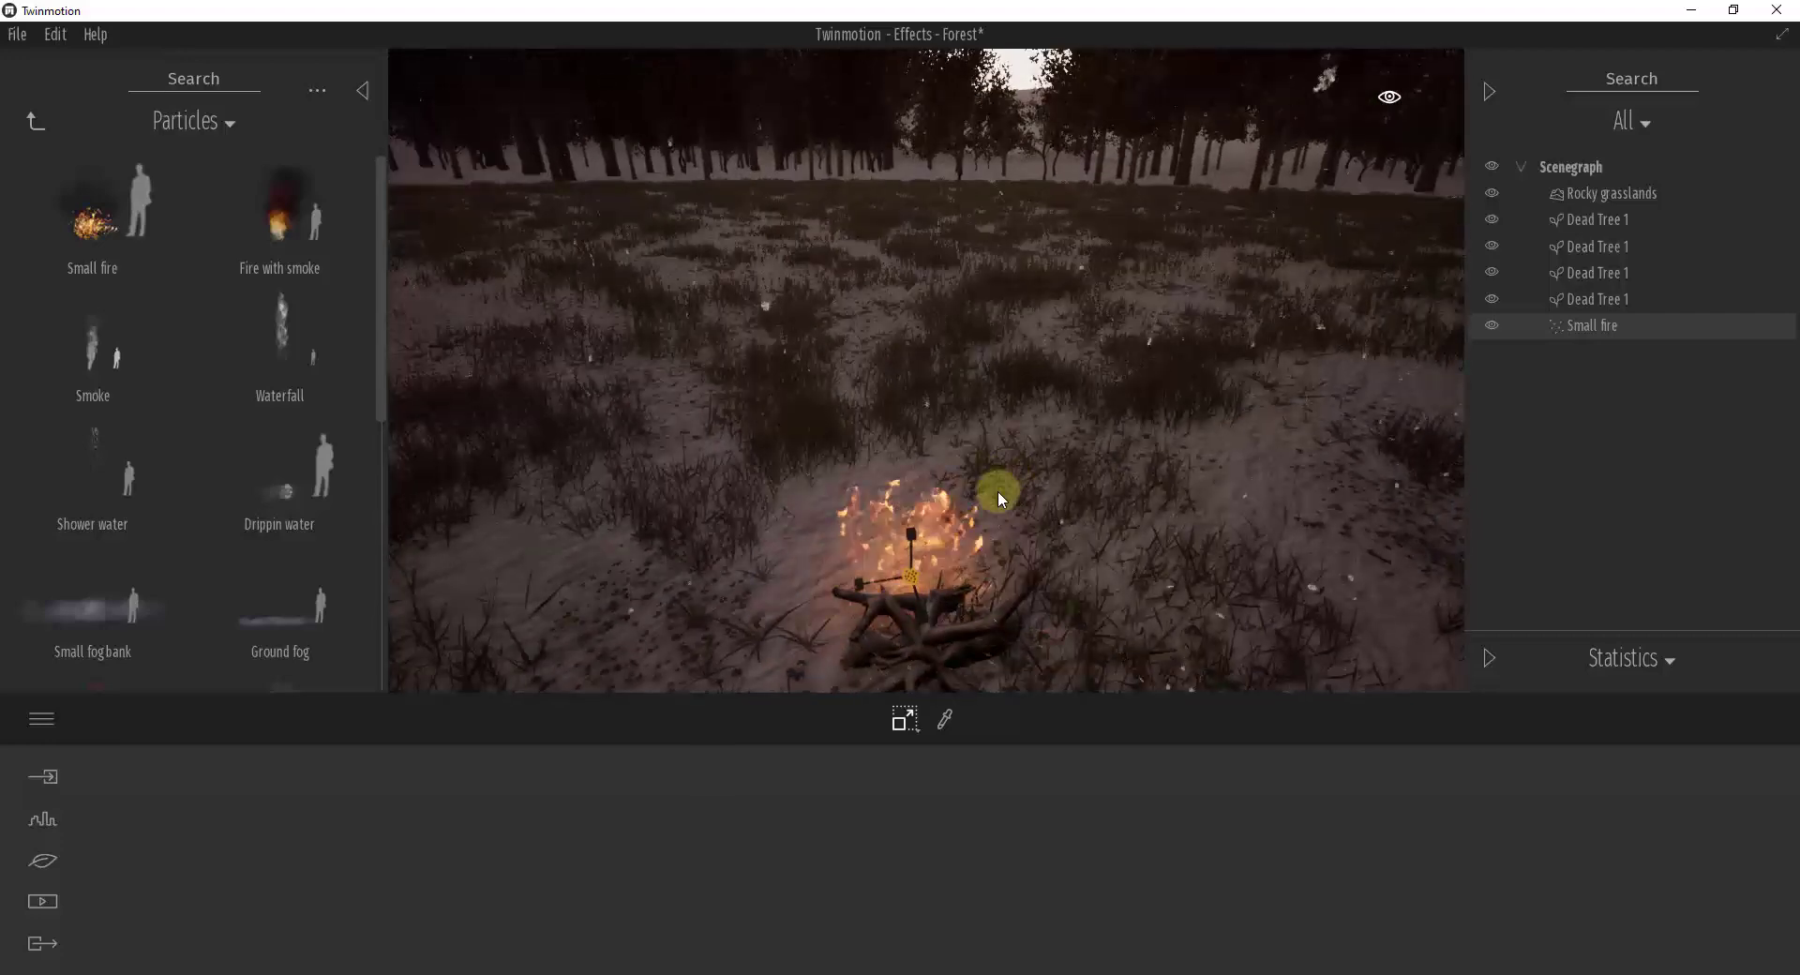
key("space")
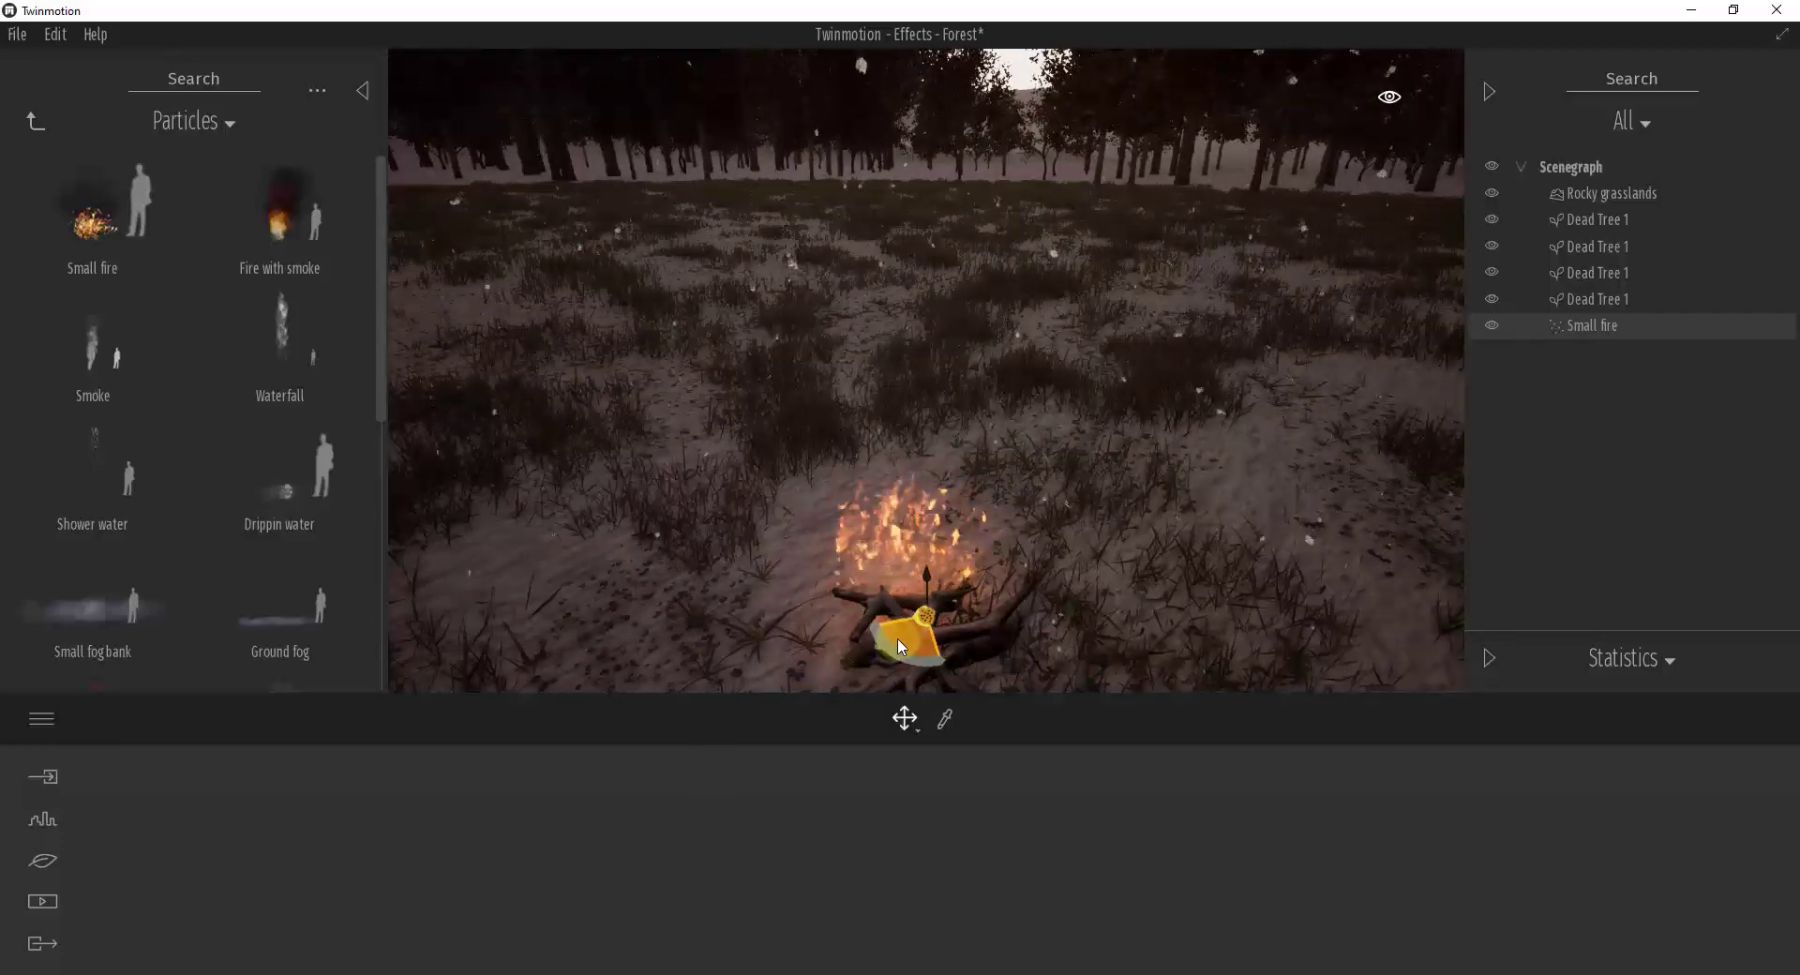
key("s")
right_click_drag(1020, 558, 1341, 198)
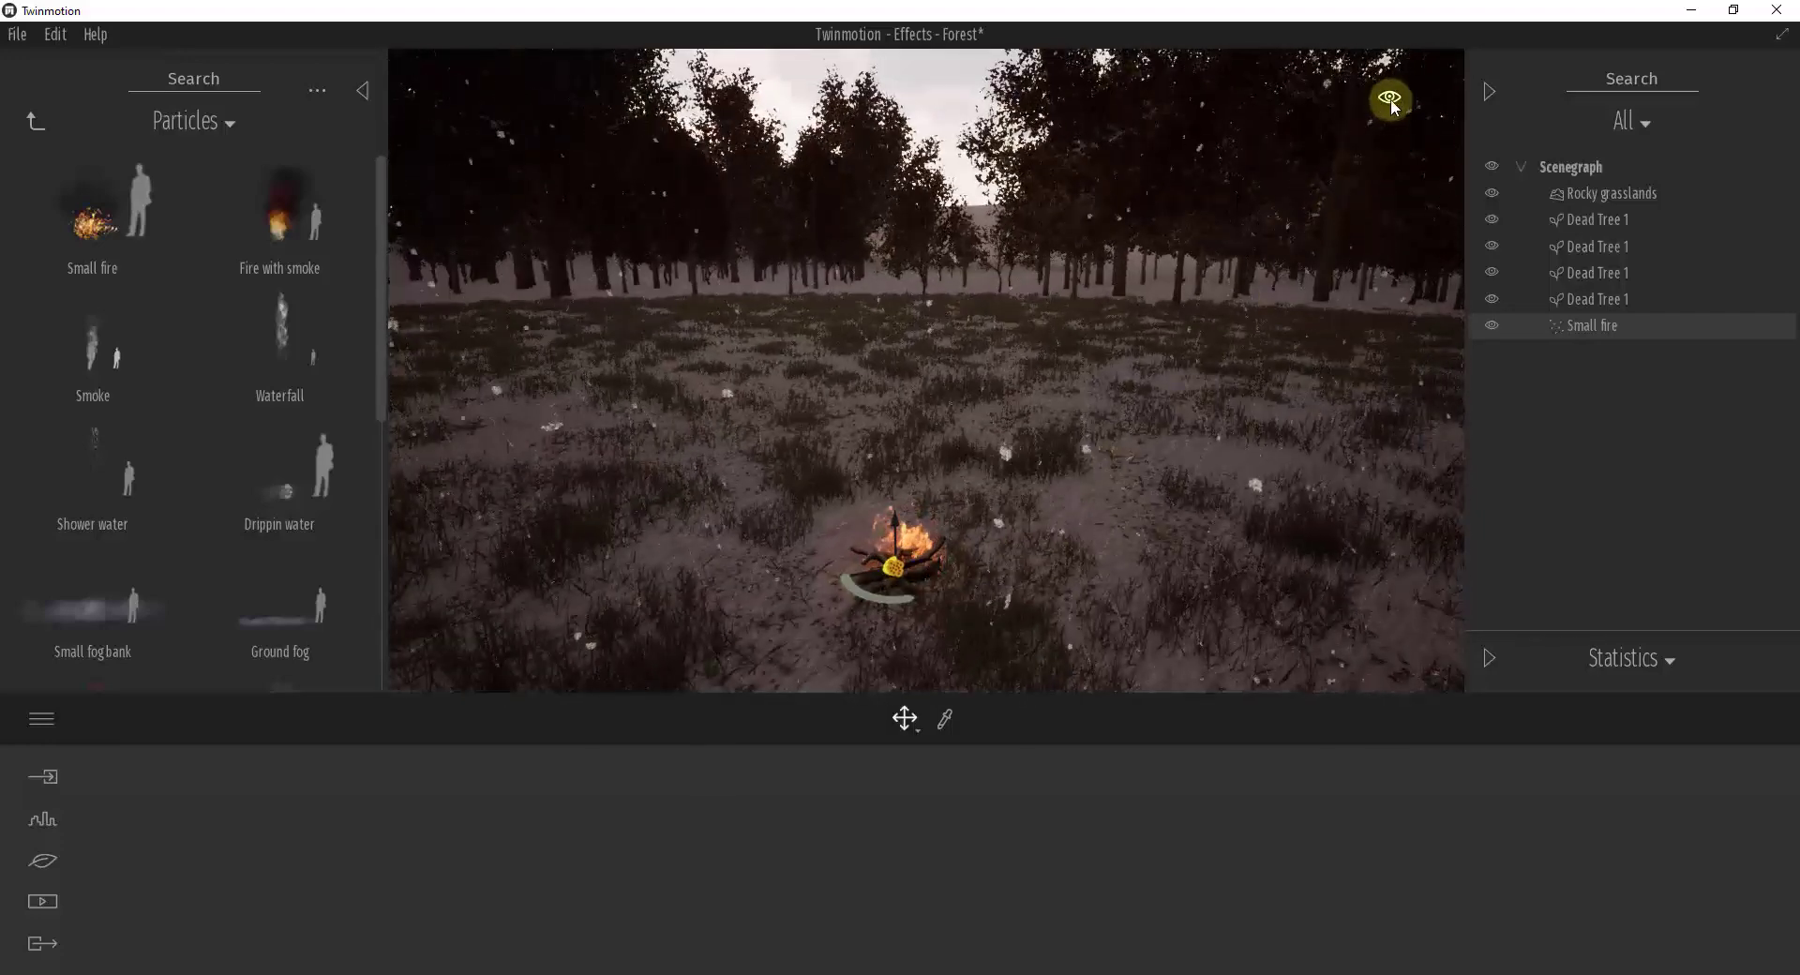
Step: Change the scene's day time to night and view the small fire's glow on the surrounding ground
left_click(1490, 92)
left_click(1725, 96)
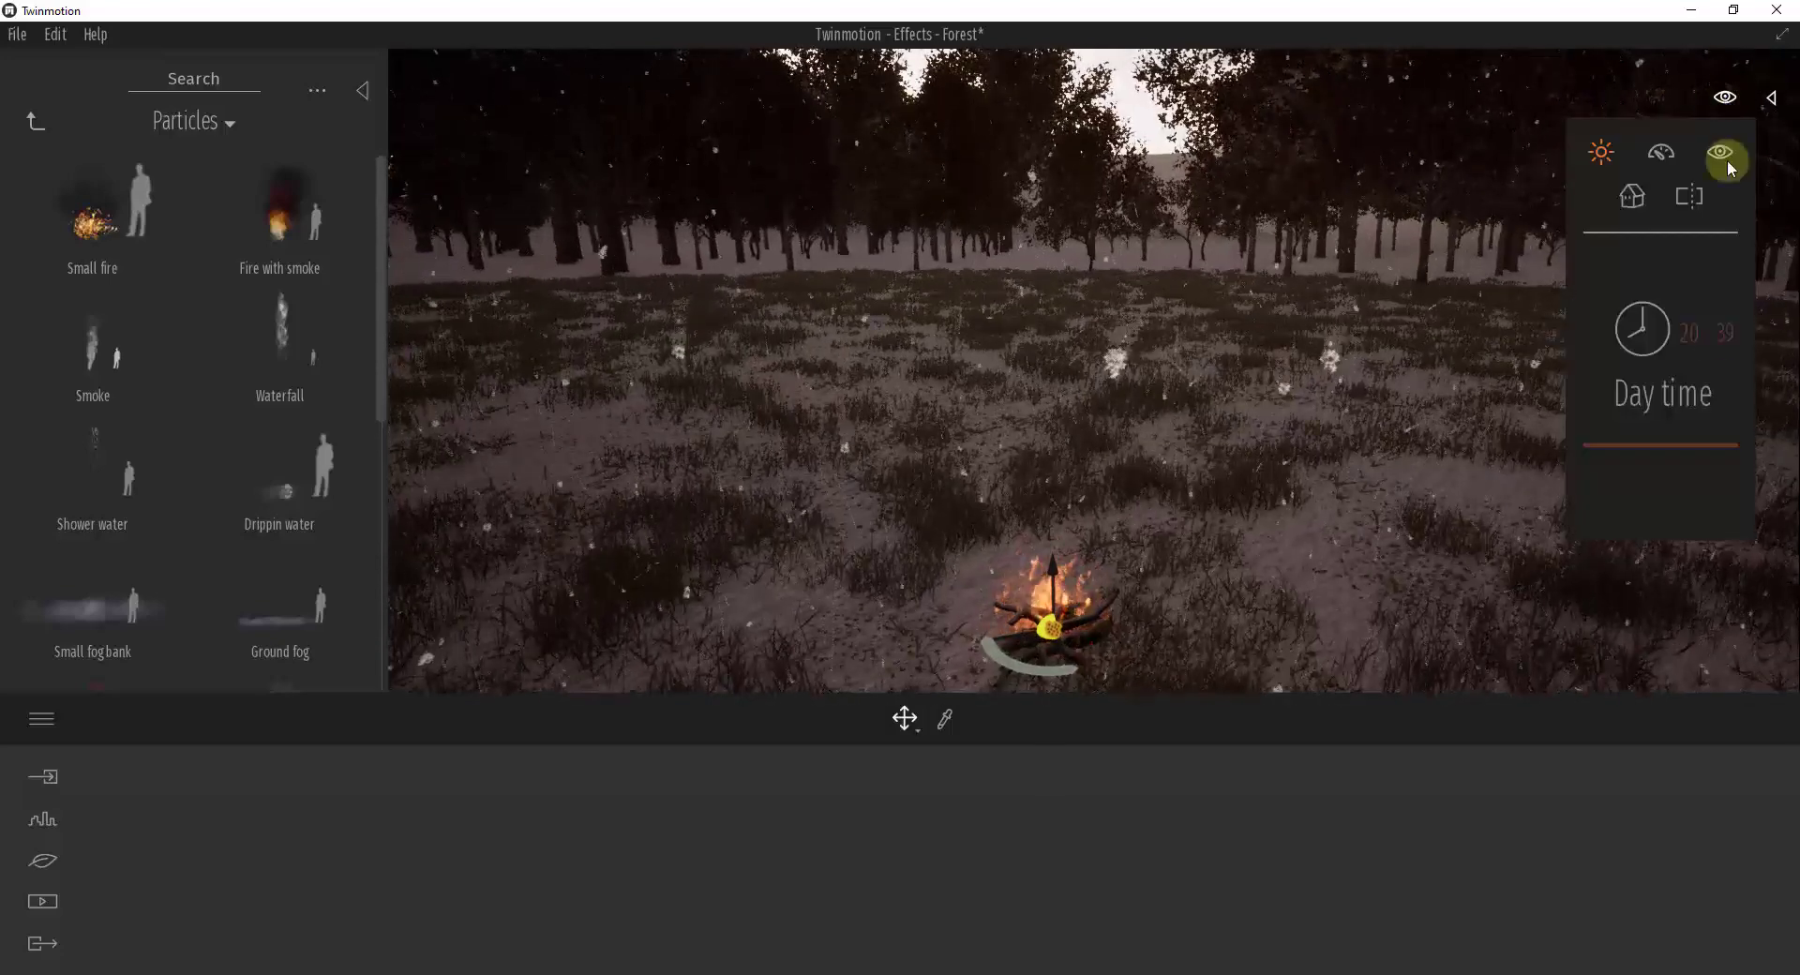
left_click_drag(1673, 444, 1738, 444)
right_click_drag(1175, 354, 1162, 351)
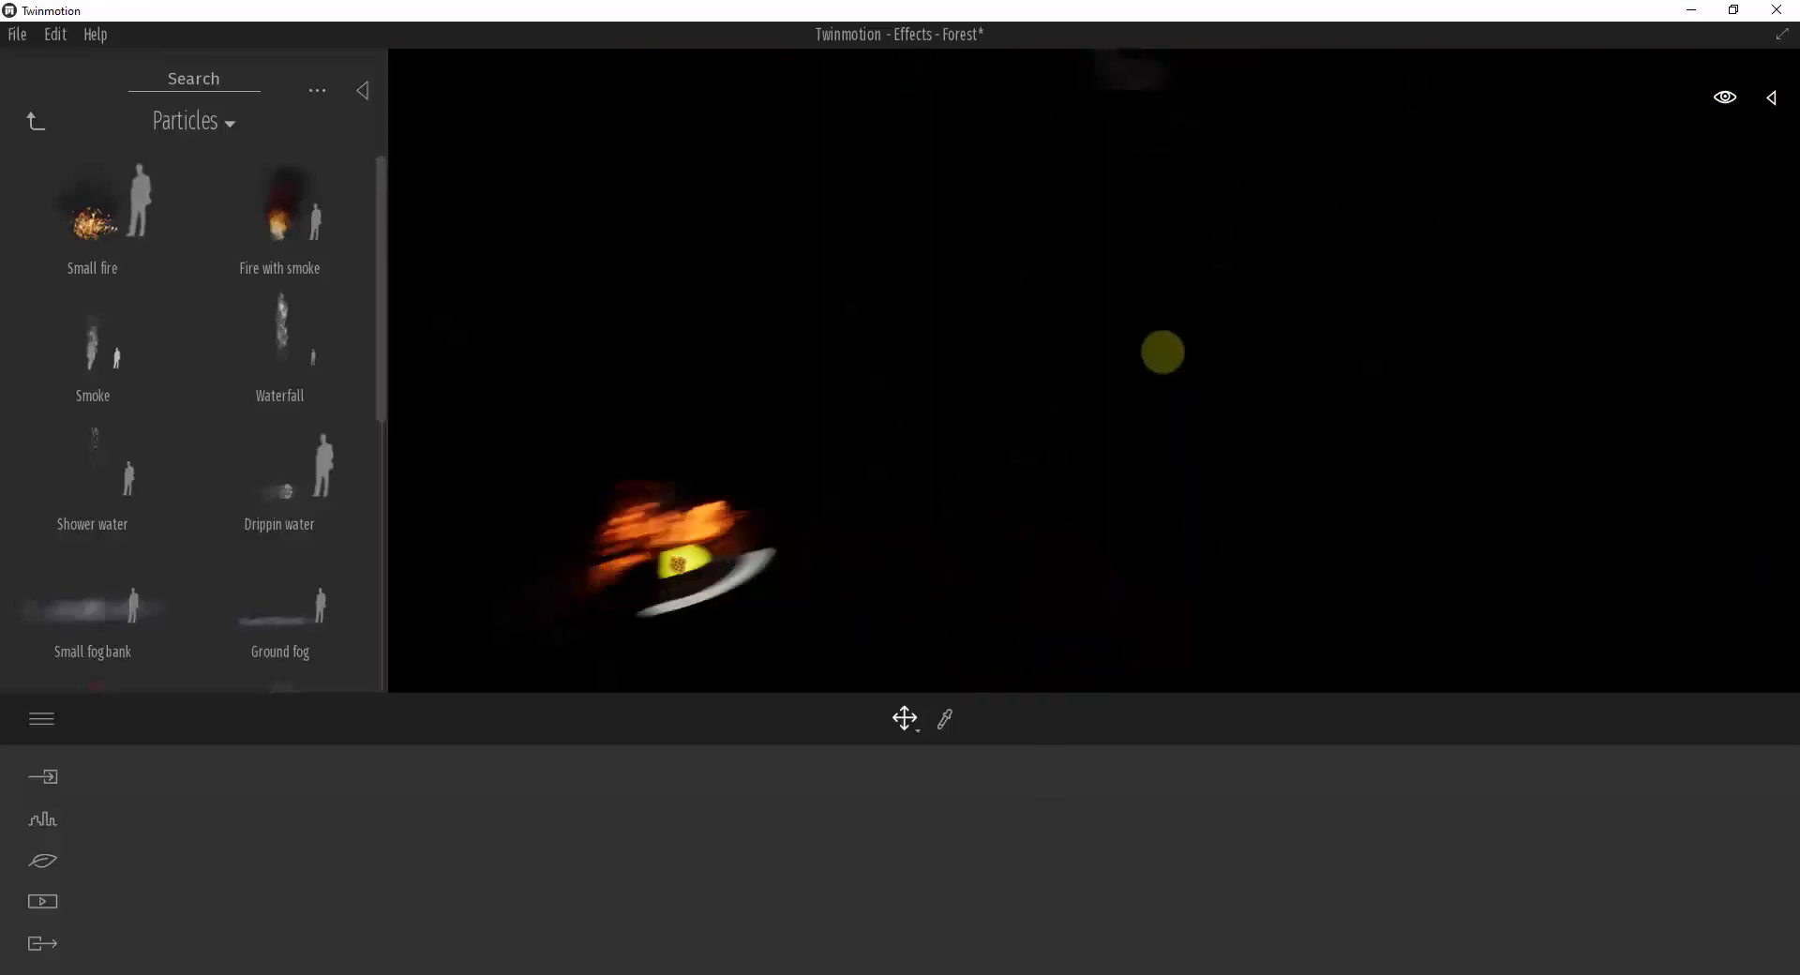
left_click_drag(1163, 353, 1175, 351)
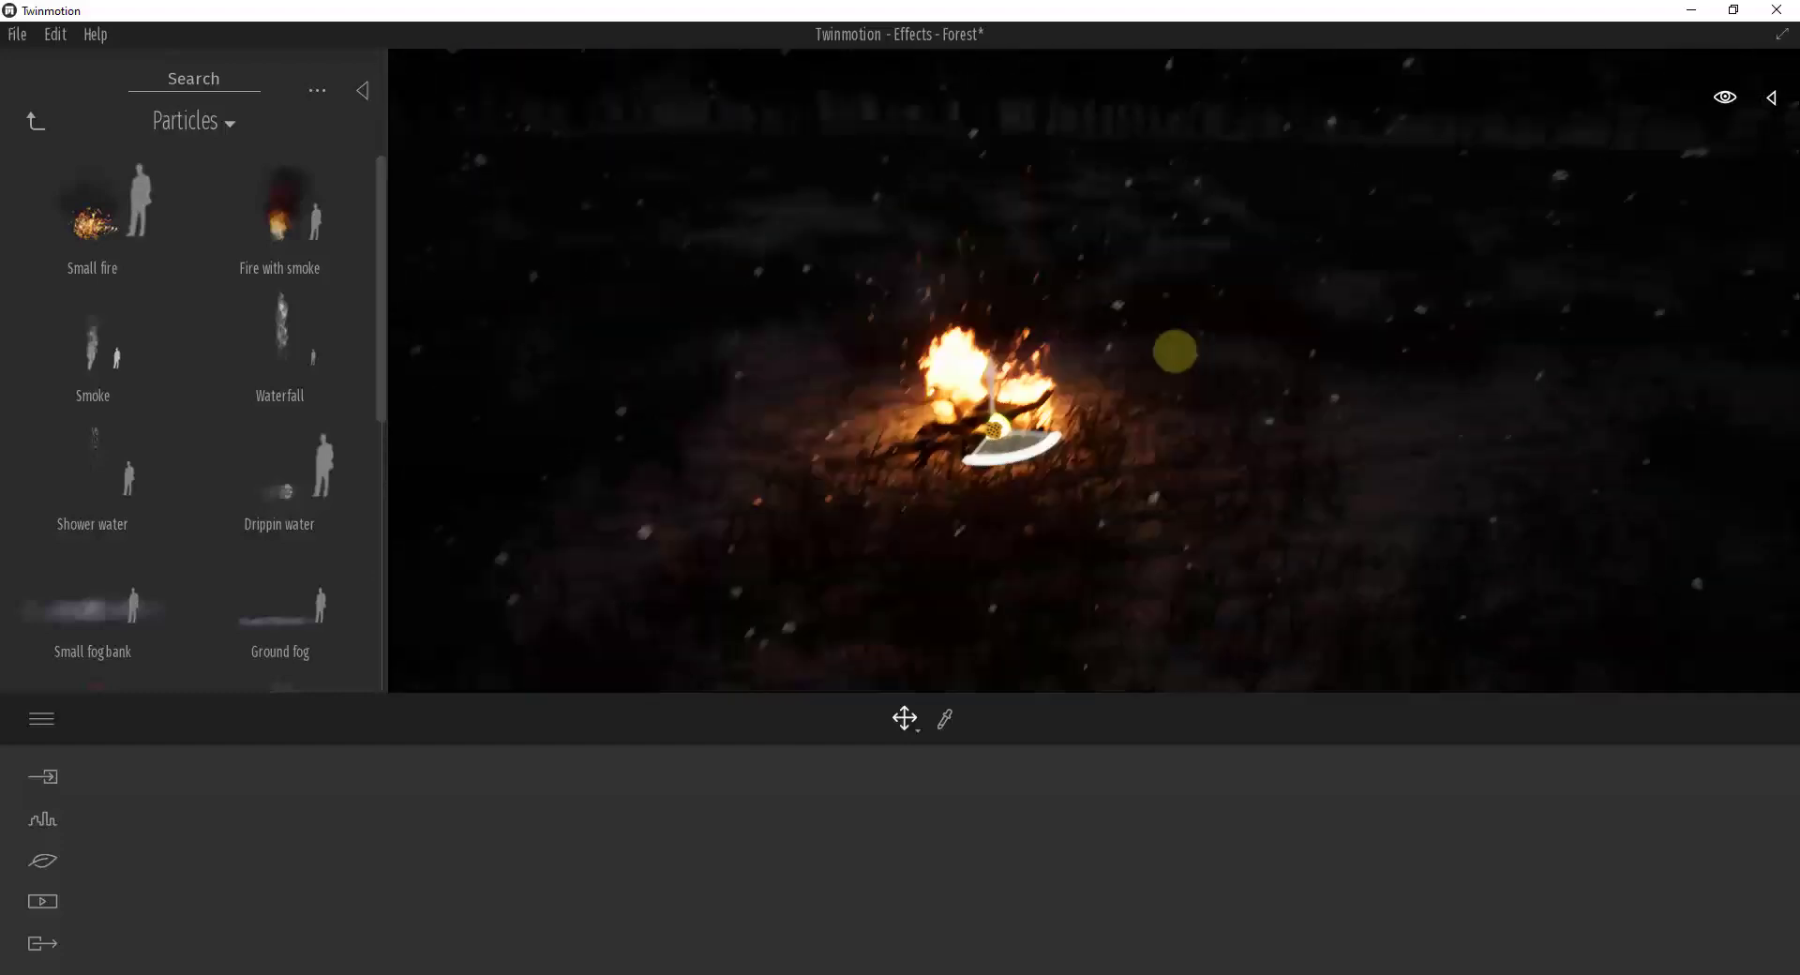
right_click_drag(1174, 351, 1173, 351)
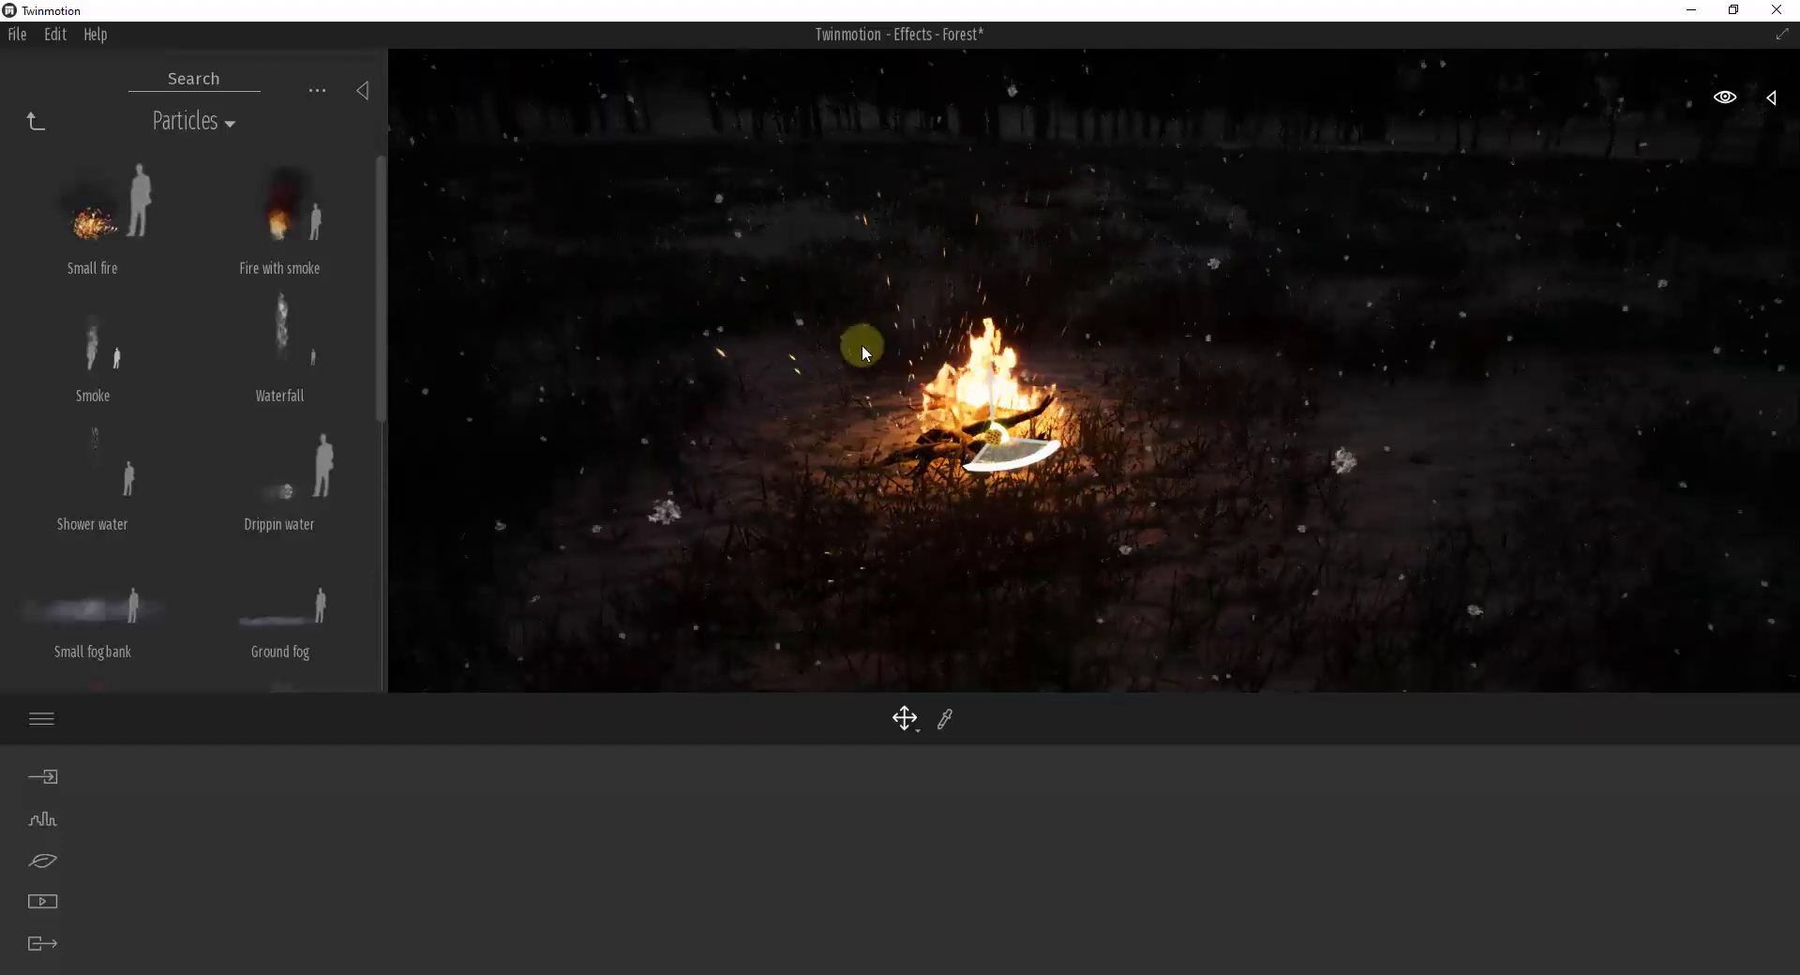
left_click_drag(863, 347, 1073, 477)
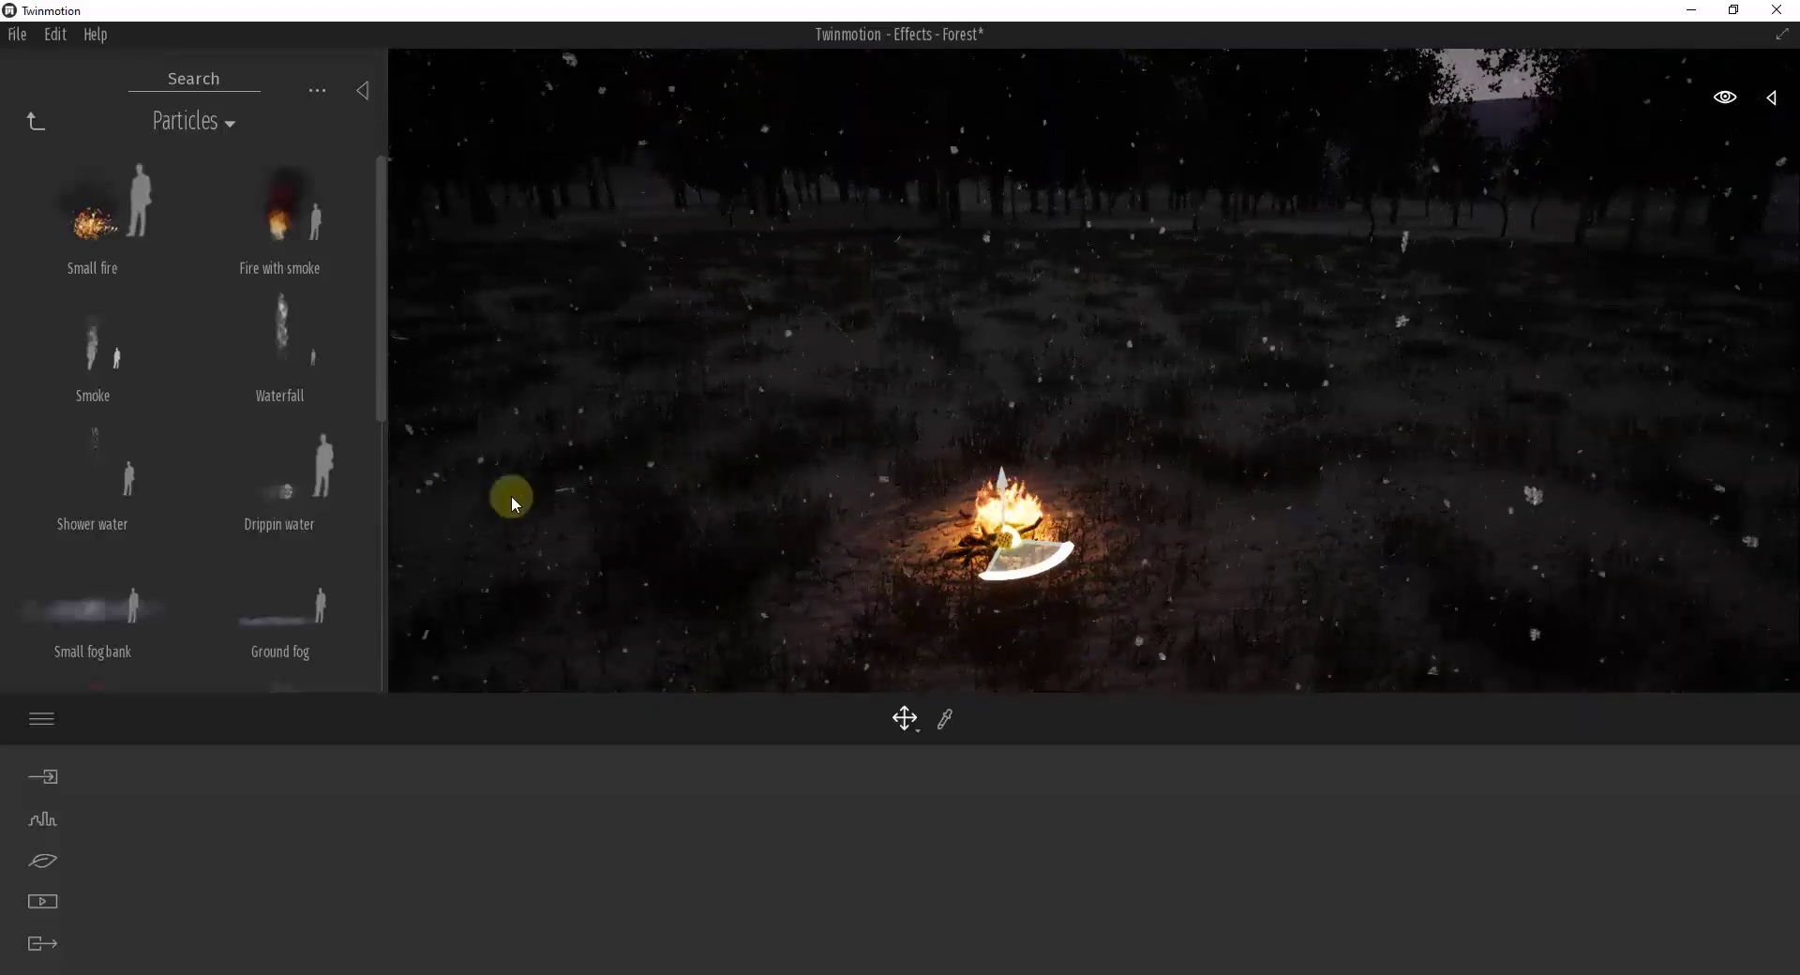
Step: Place an Omnidirectional light from the library's lights on the campfire
left_click(45, 122)
left_click(32, 122)
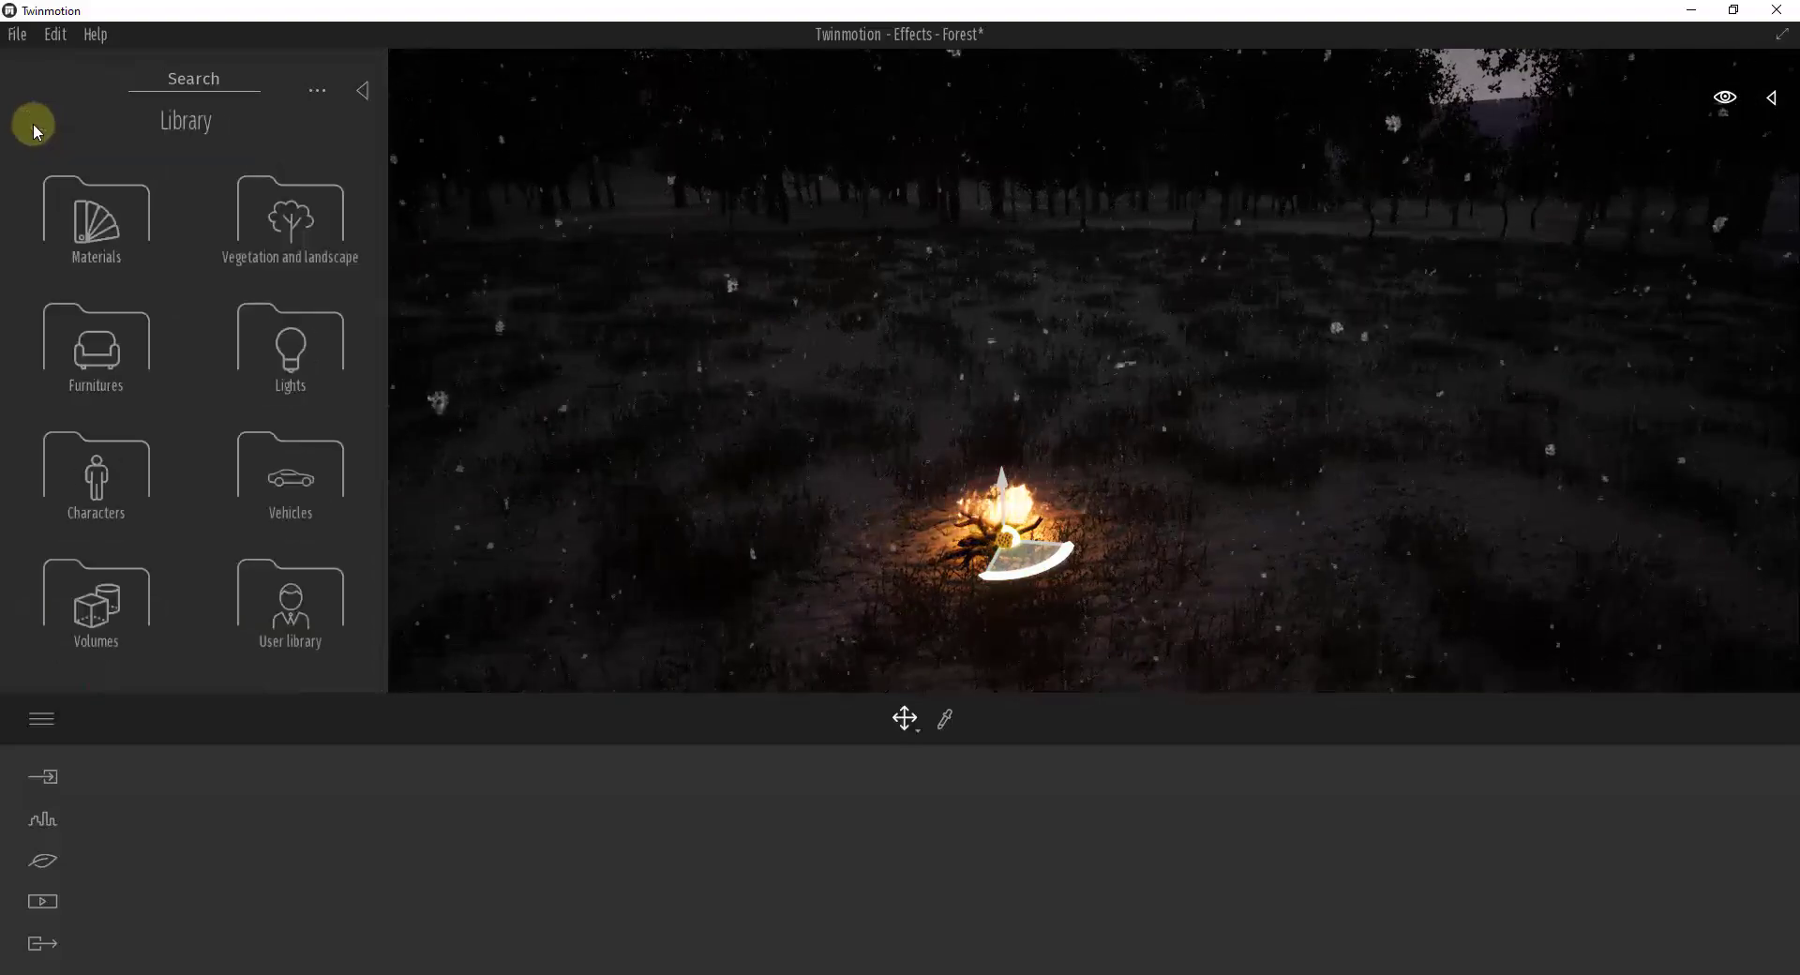
left_click(290, 342)
left_click_drag(109, 188, 1008, 555)
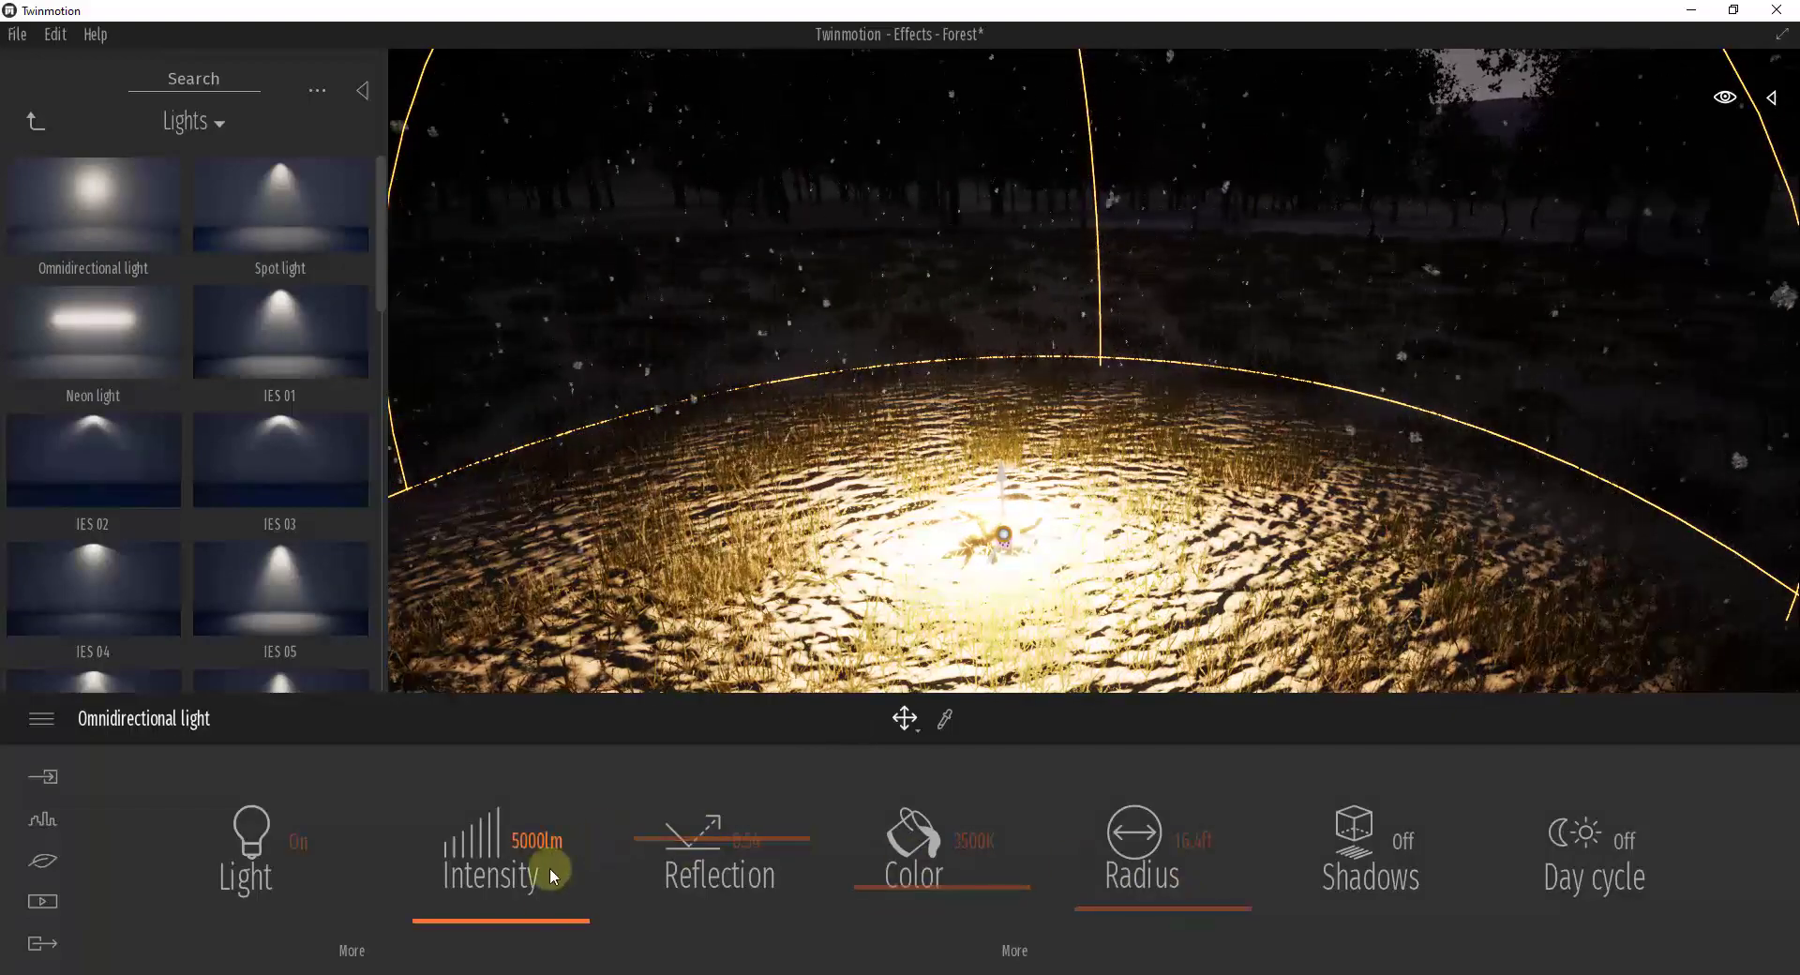
Step: Set the omnidirectional light's intensity to 200 lm
left_click_drag(543, 919, 547, 924)
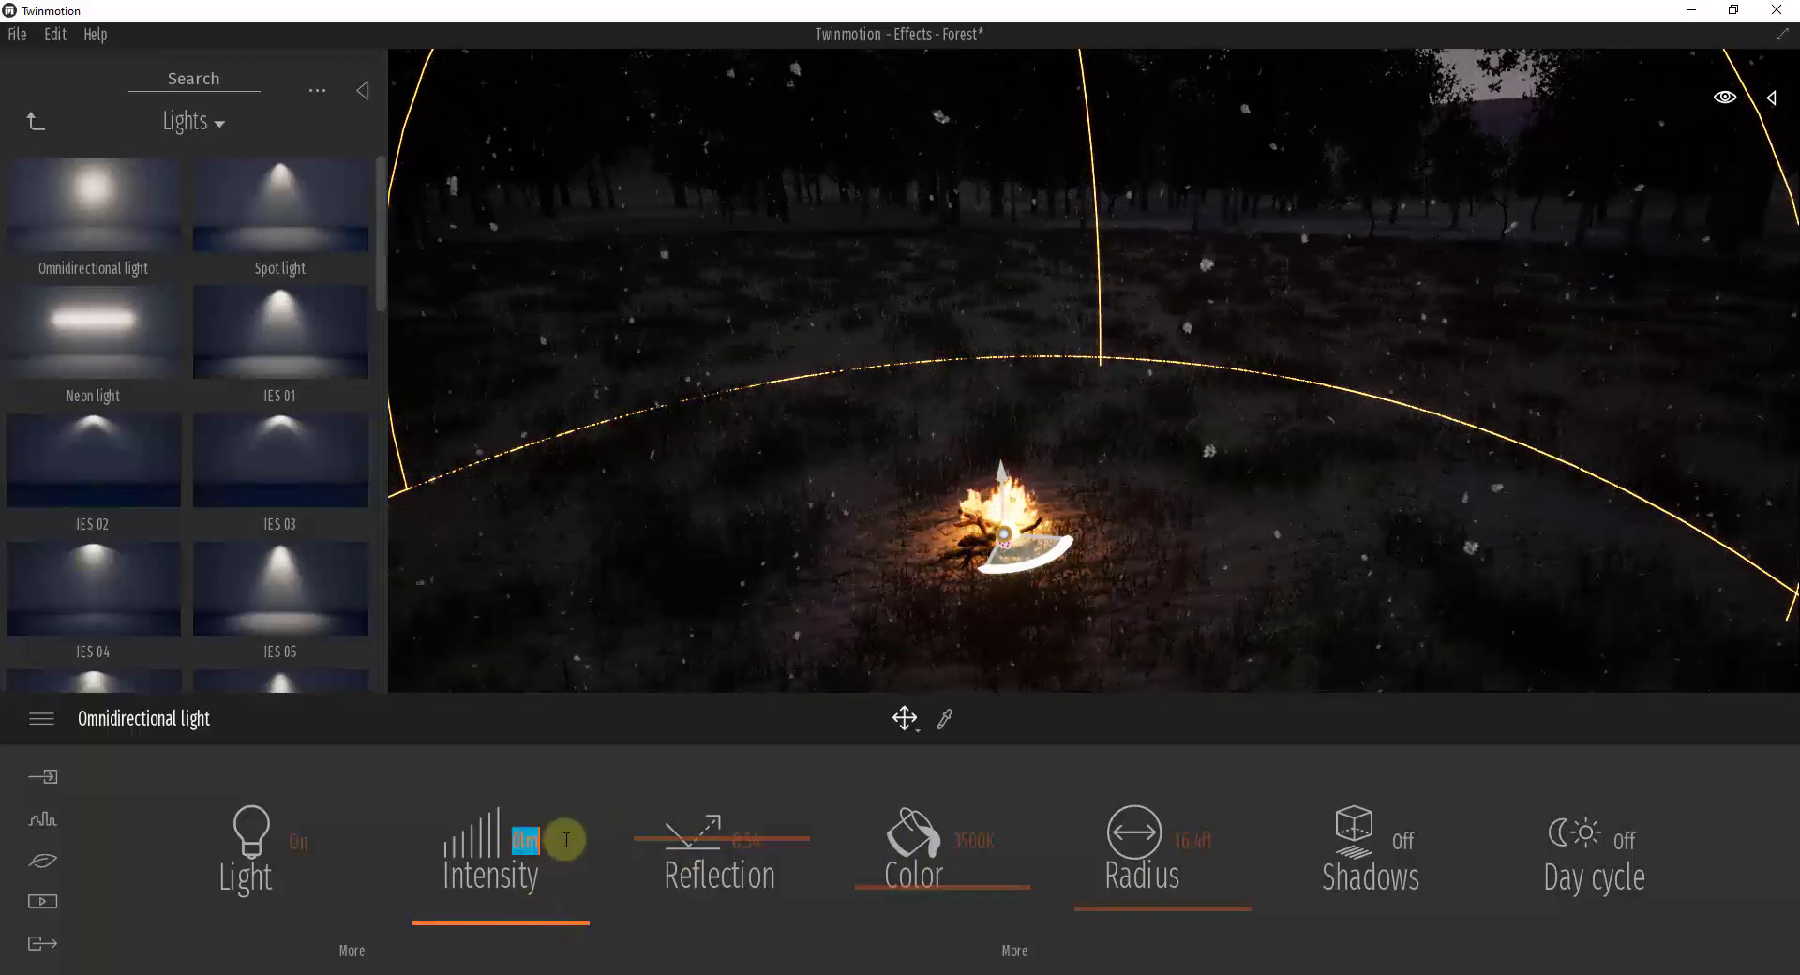
type("0")
key("Return")
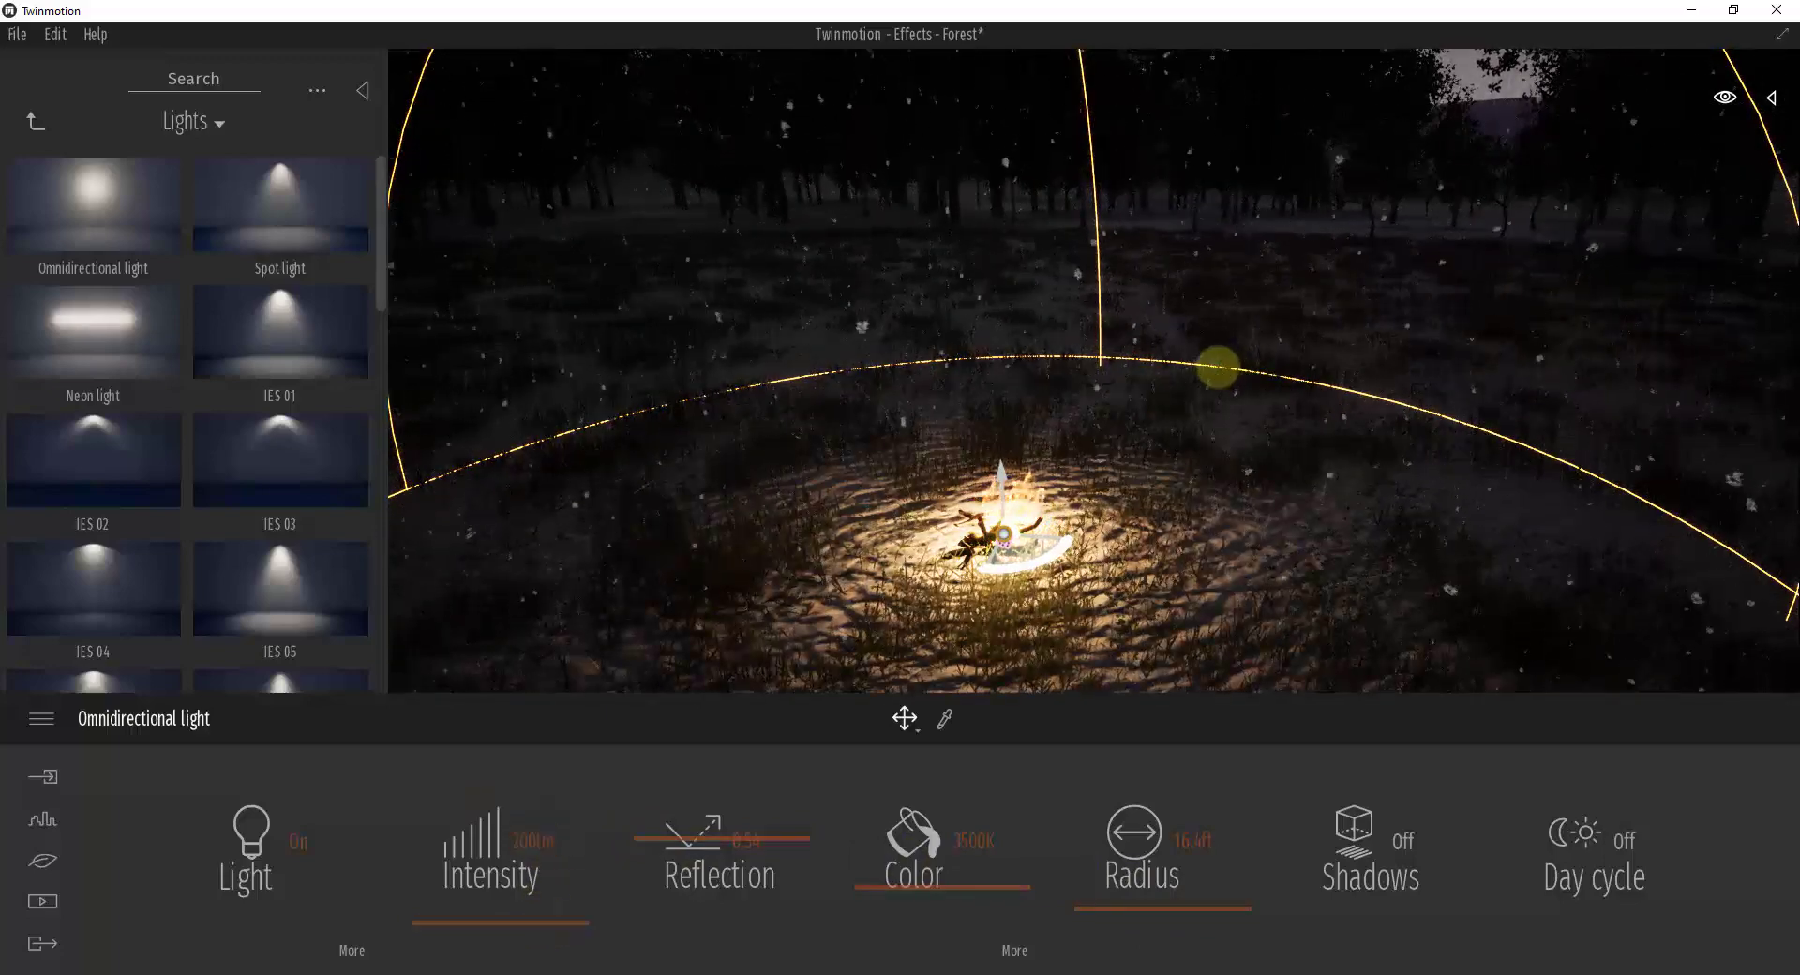
Step: Set the omnidirectional light's radius to about 26.8 ft and its color temperature to about 1560 K
right_click_drag(1218, 367, 1218, 366)
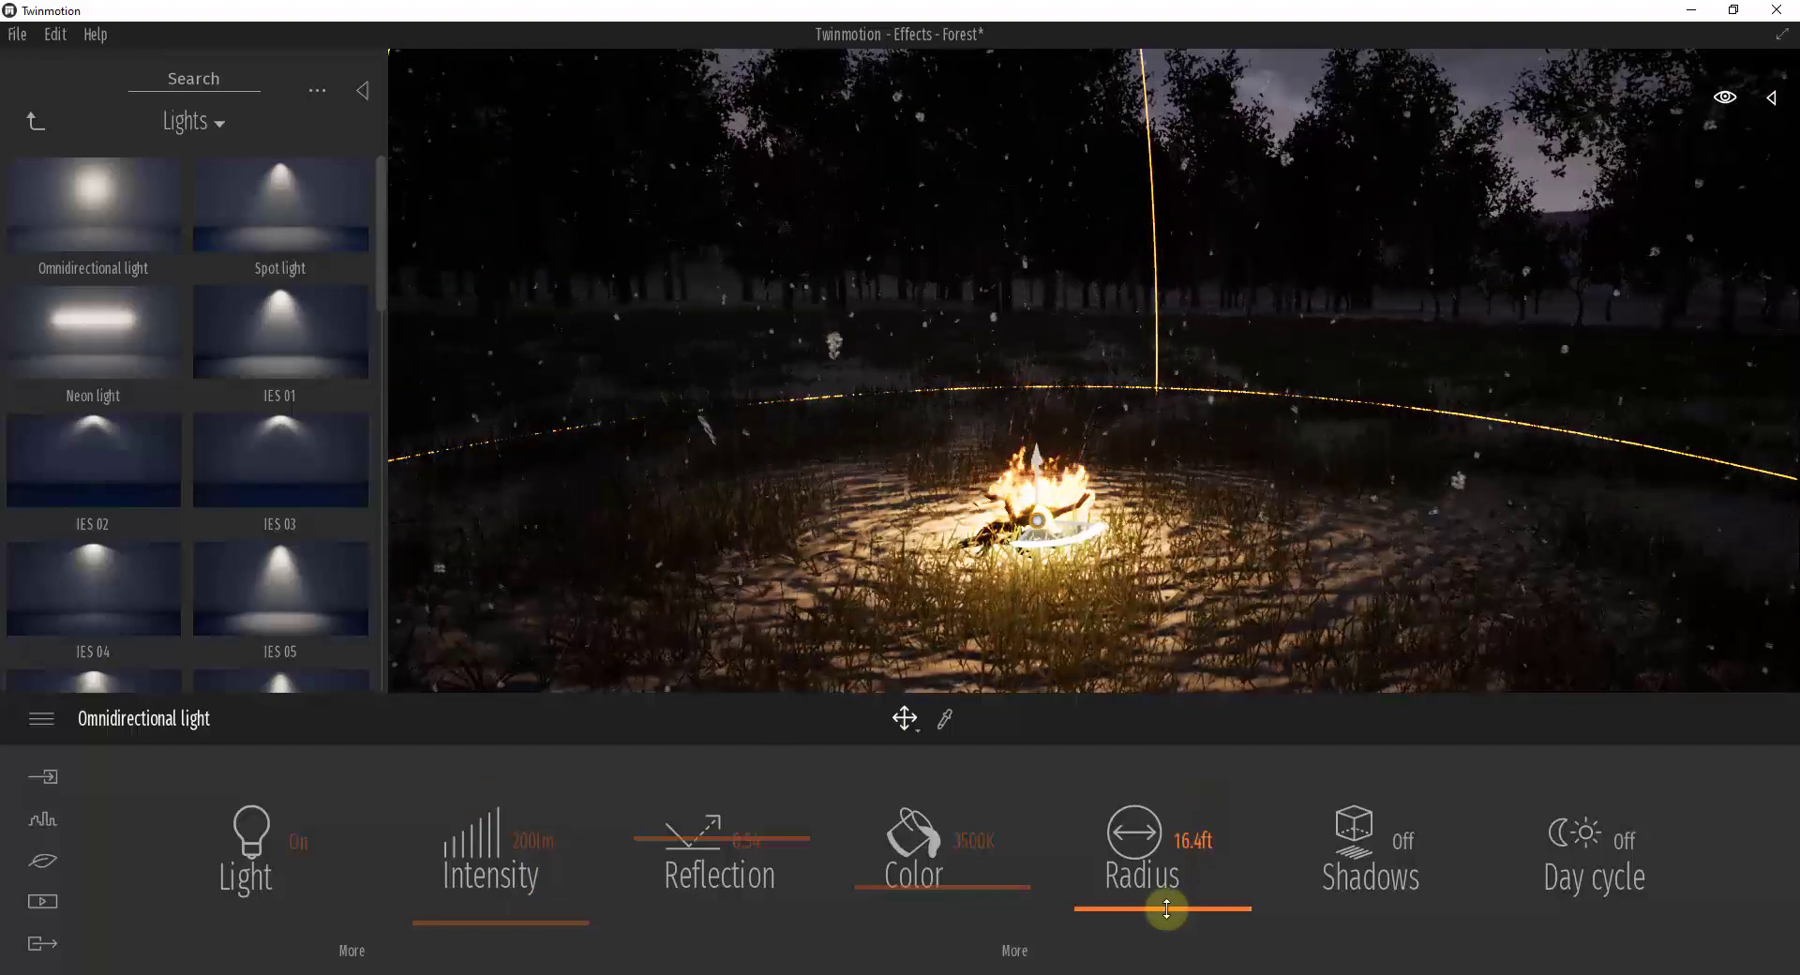
left_click_drag(1166, 909, 1160, 899)
left_click_drag(908, 887, 911, 916)
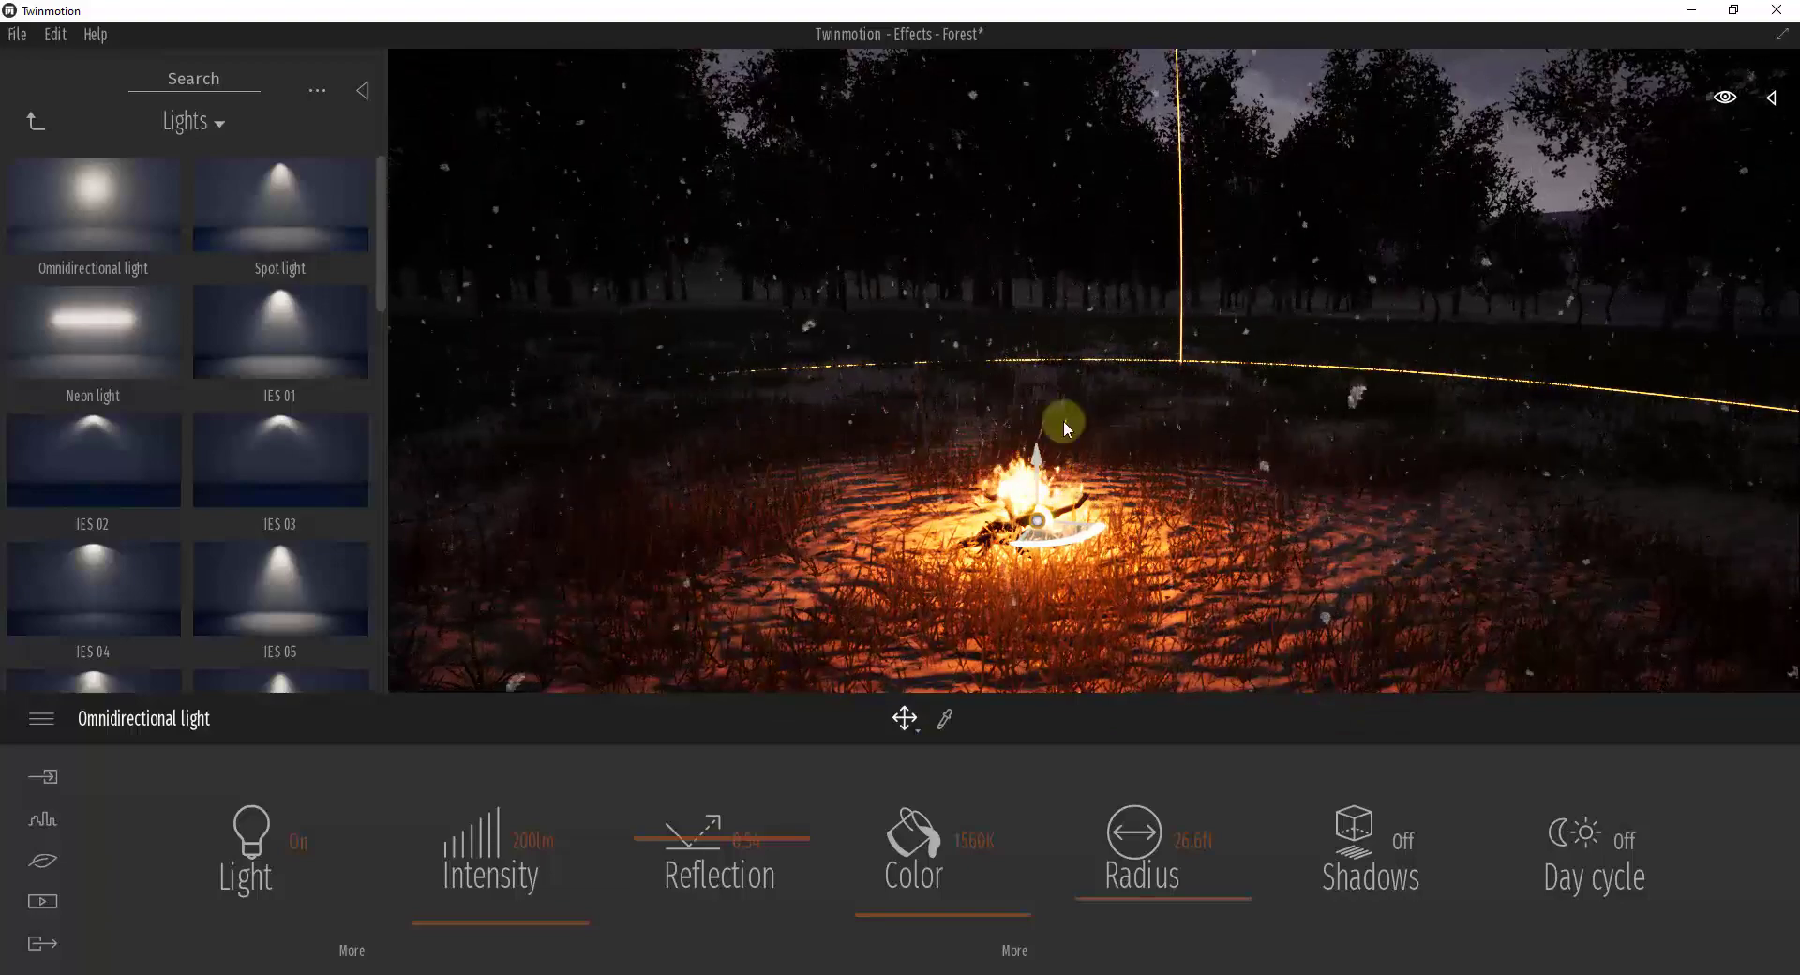
Step: Change the scene's day time from night back to daylight
right_click_drag(1125, 475, 1136, 469)
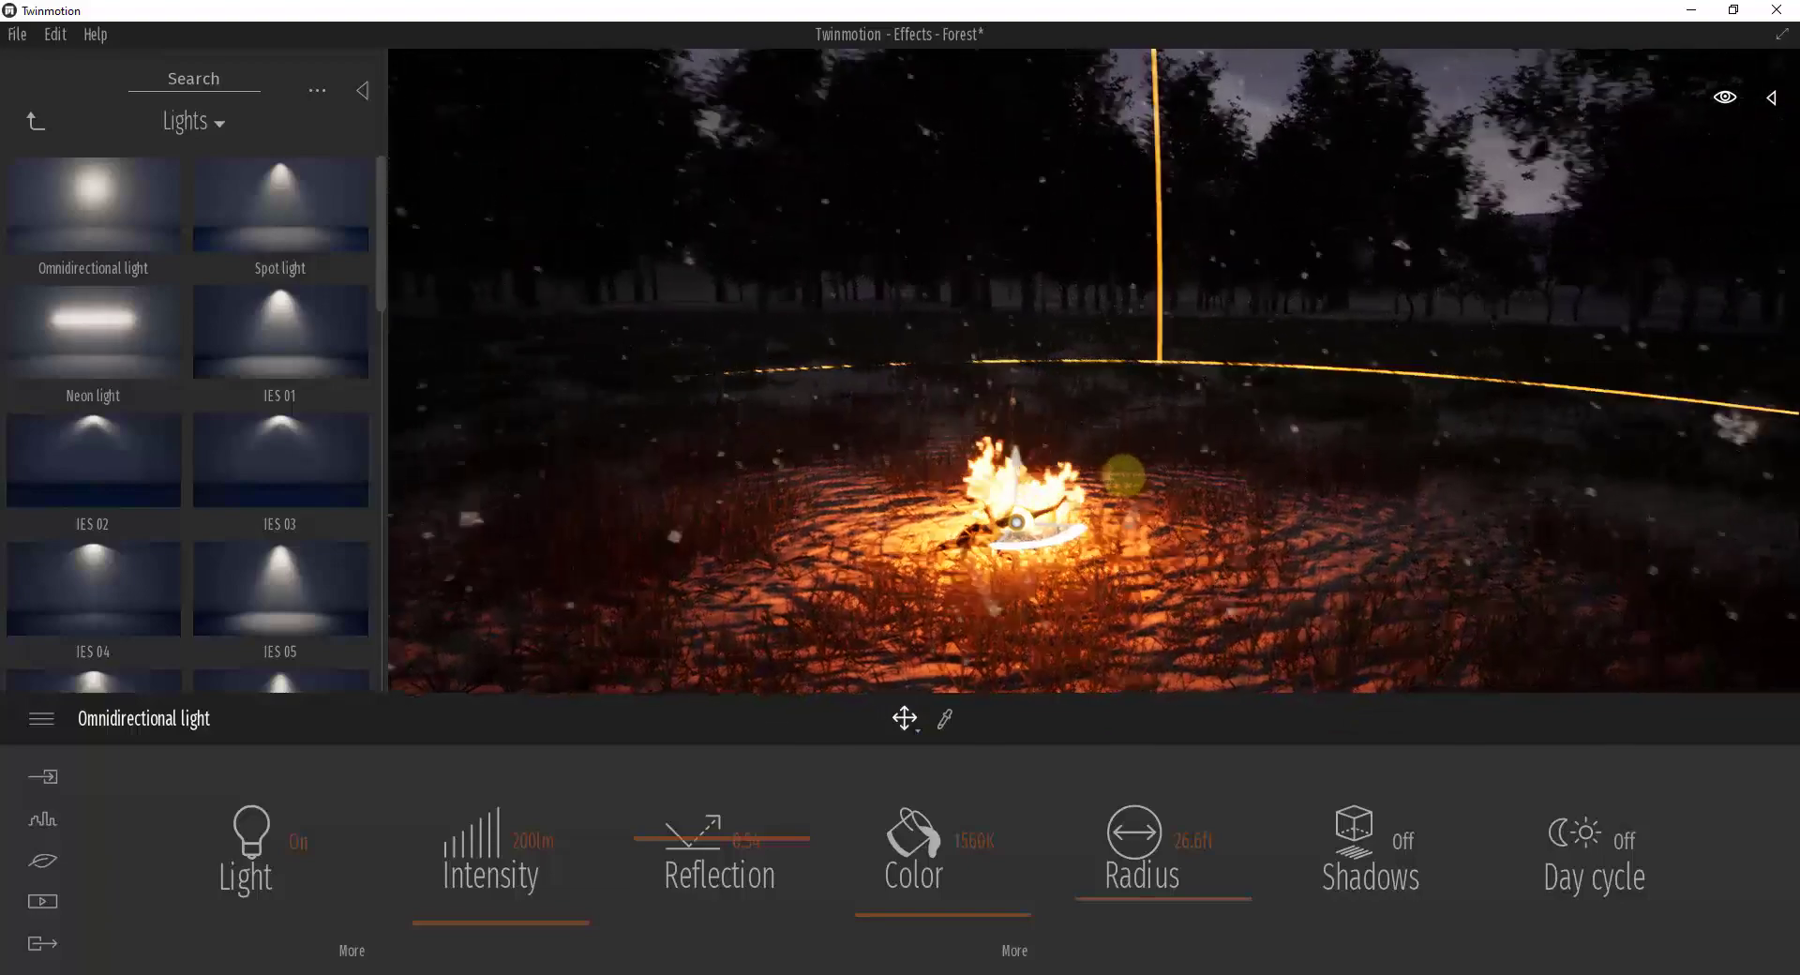
left_click(1725, 98)
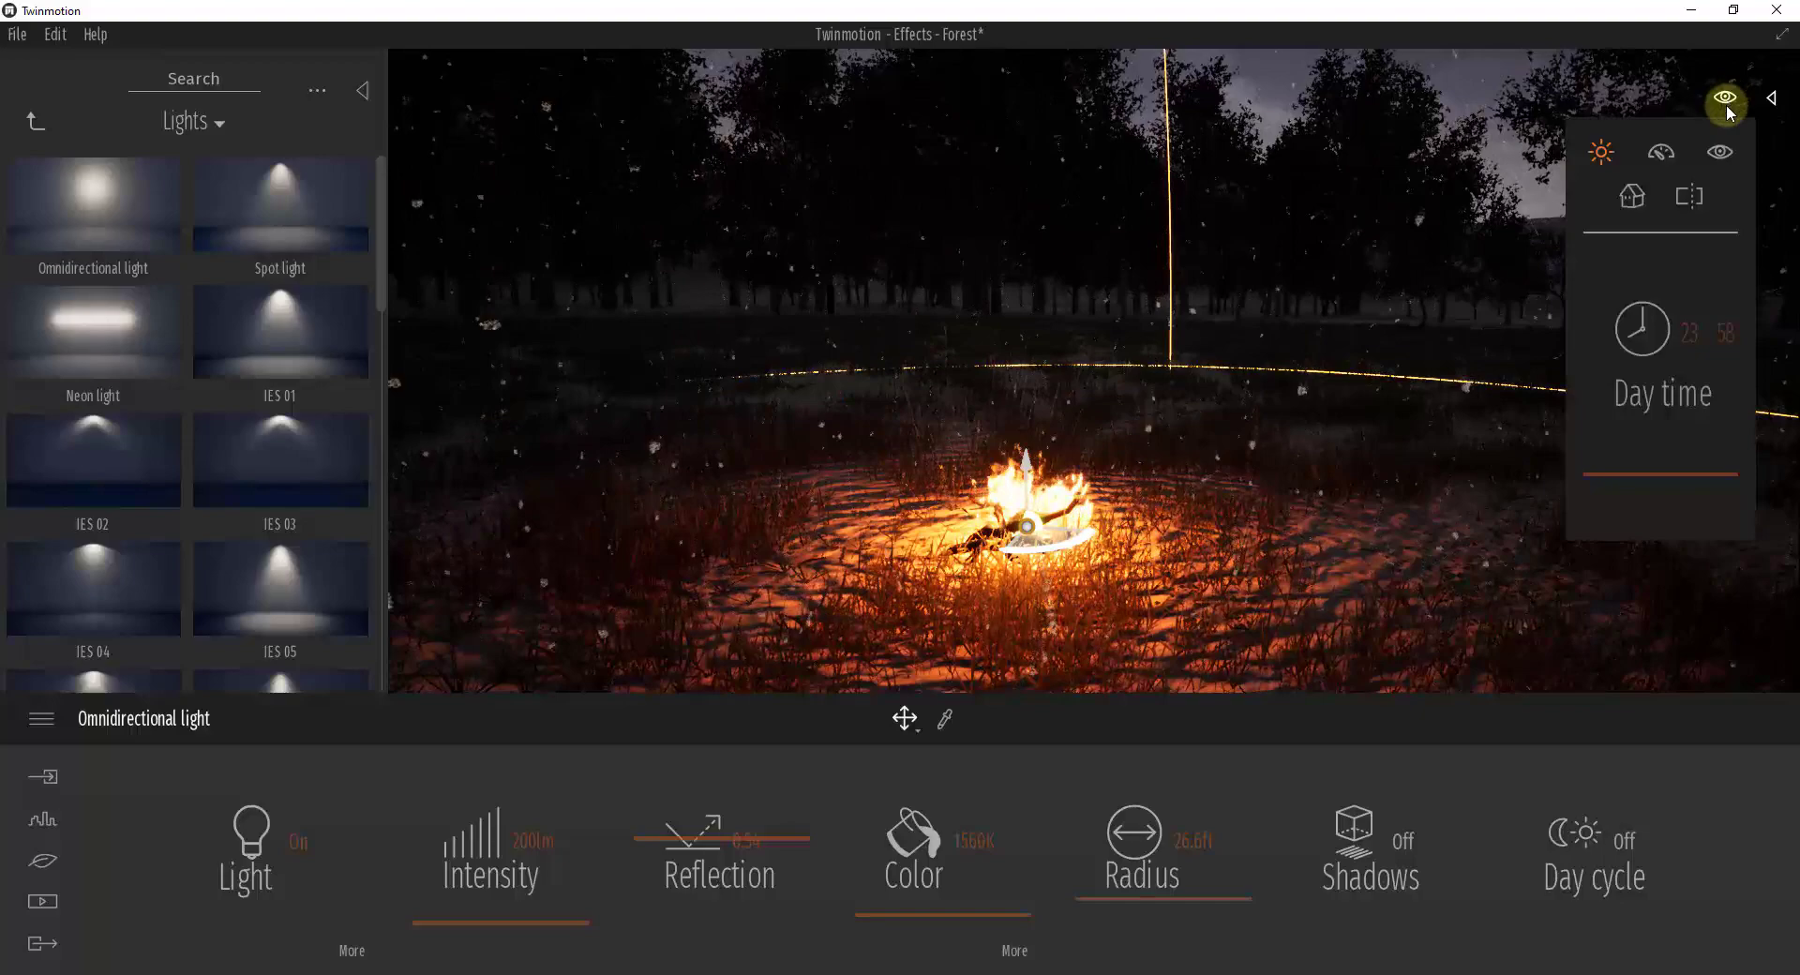
left_click_drag(1680, 469, 1678, 474)
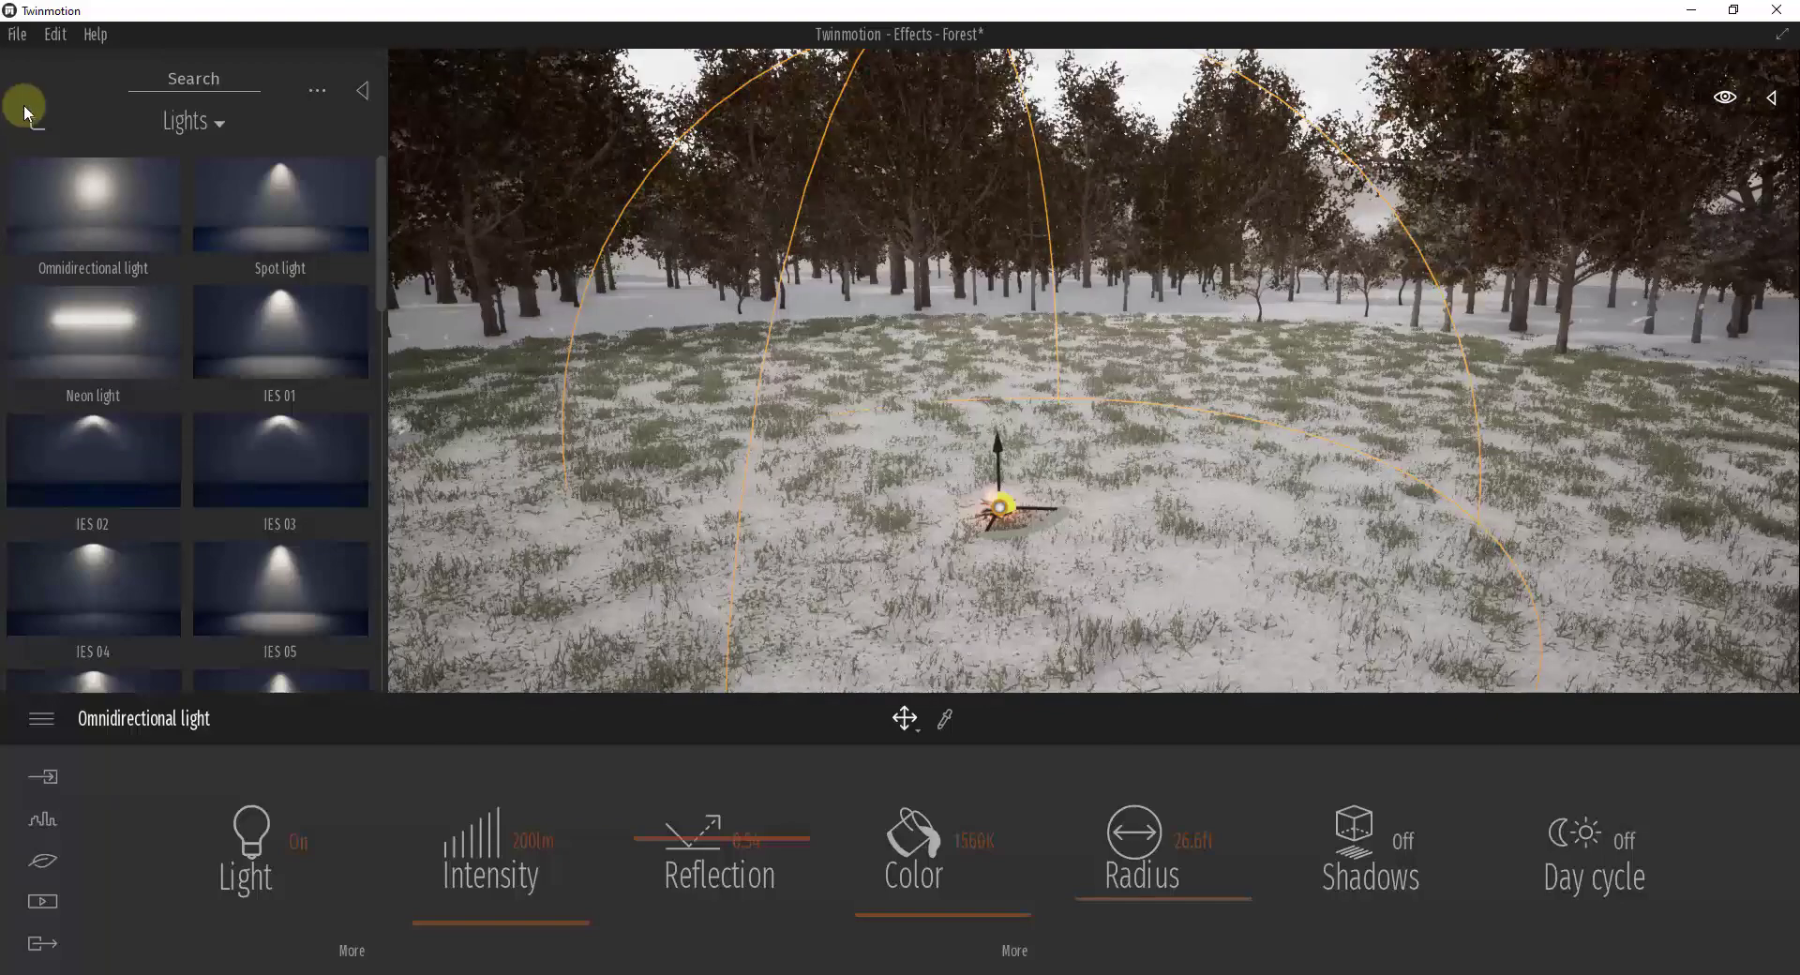
Step: Place a Ground fog particle effect from the furniture particles on the ground beside the campfire
left_click(35, 122)
left_click(89, 347)
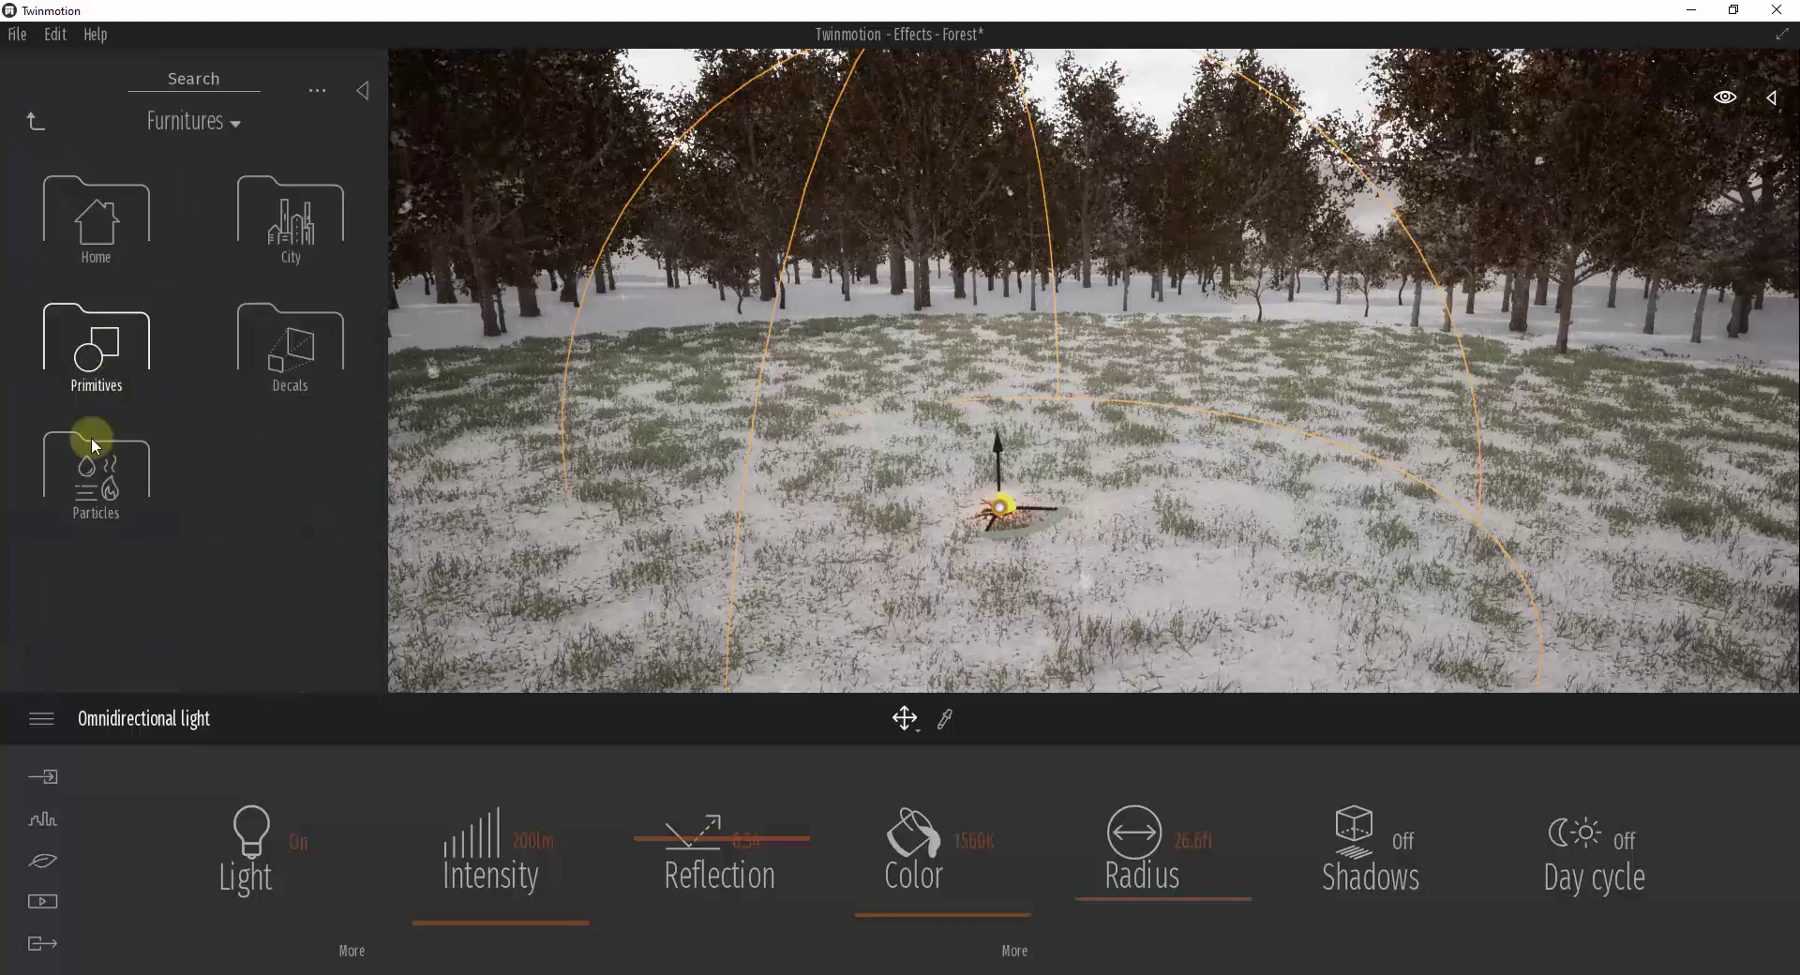
left_click(89, 450)
scroll(215, 408, "down", 2)
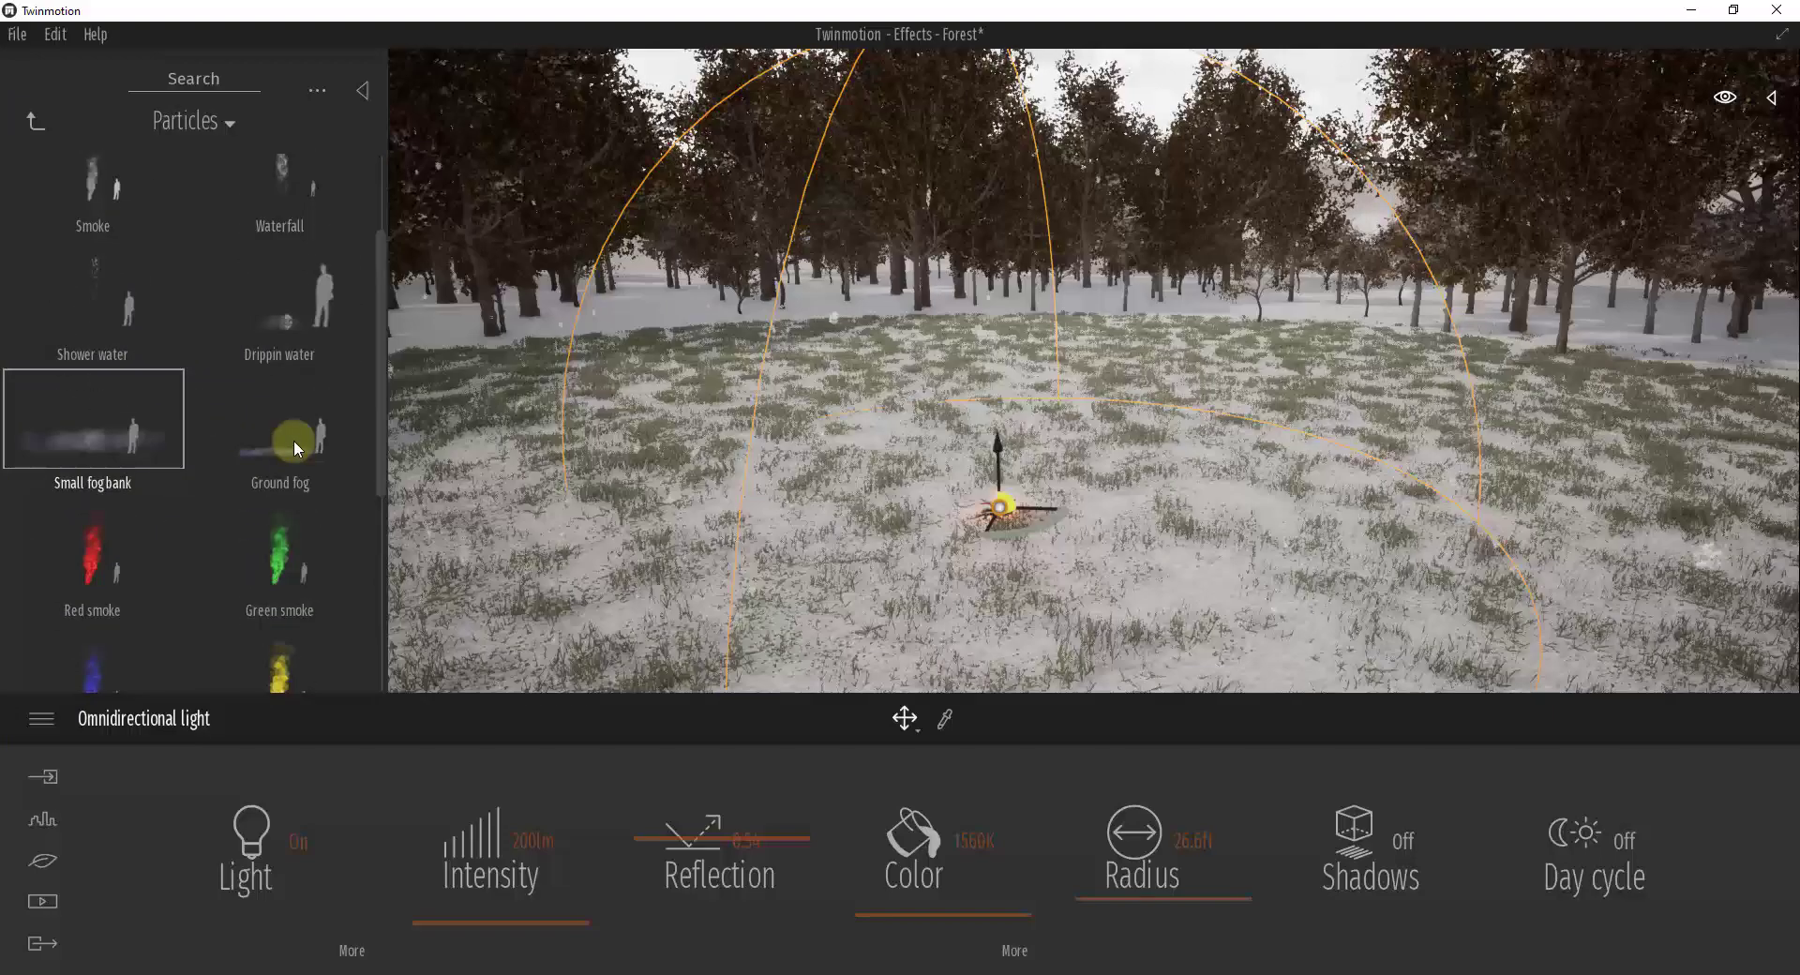
left_click_drag(295, 440, 1125, 463)
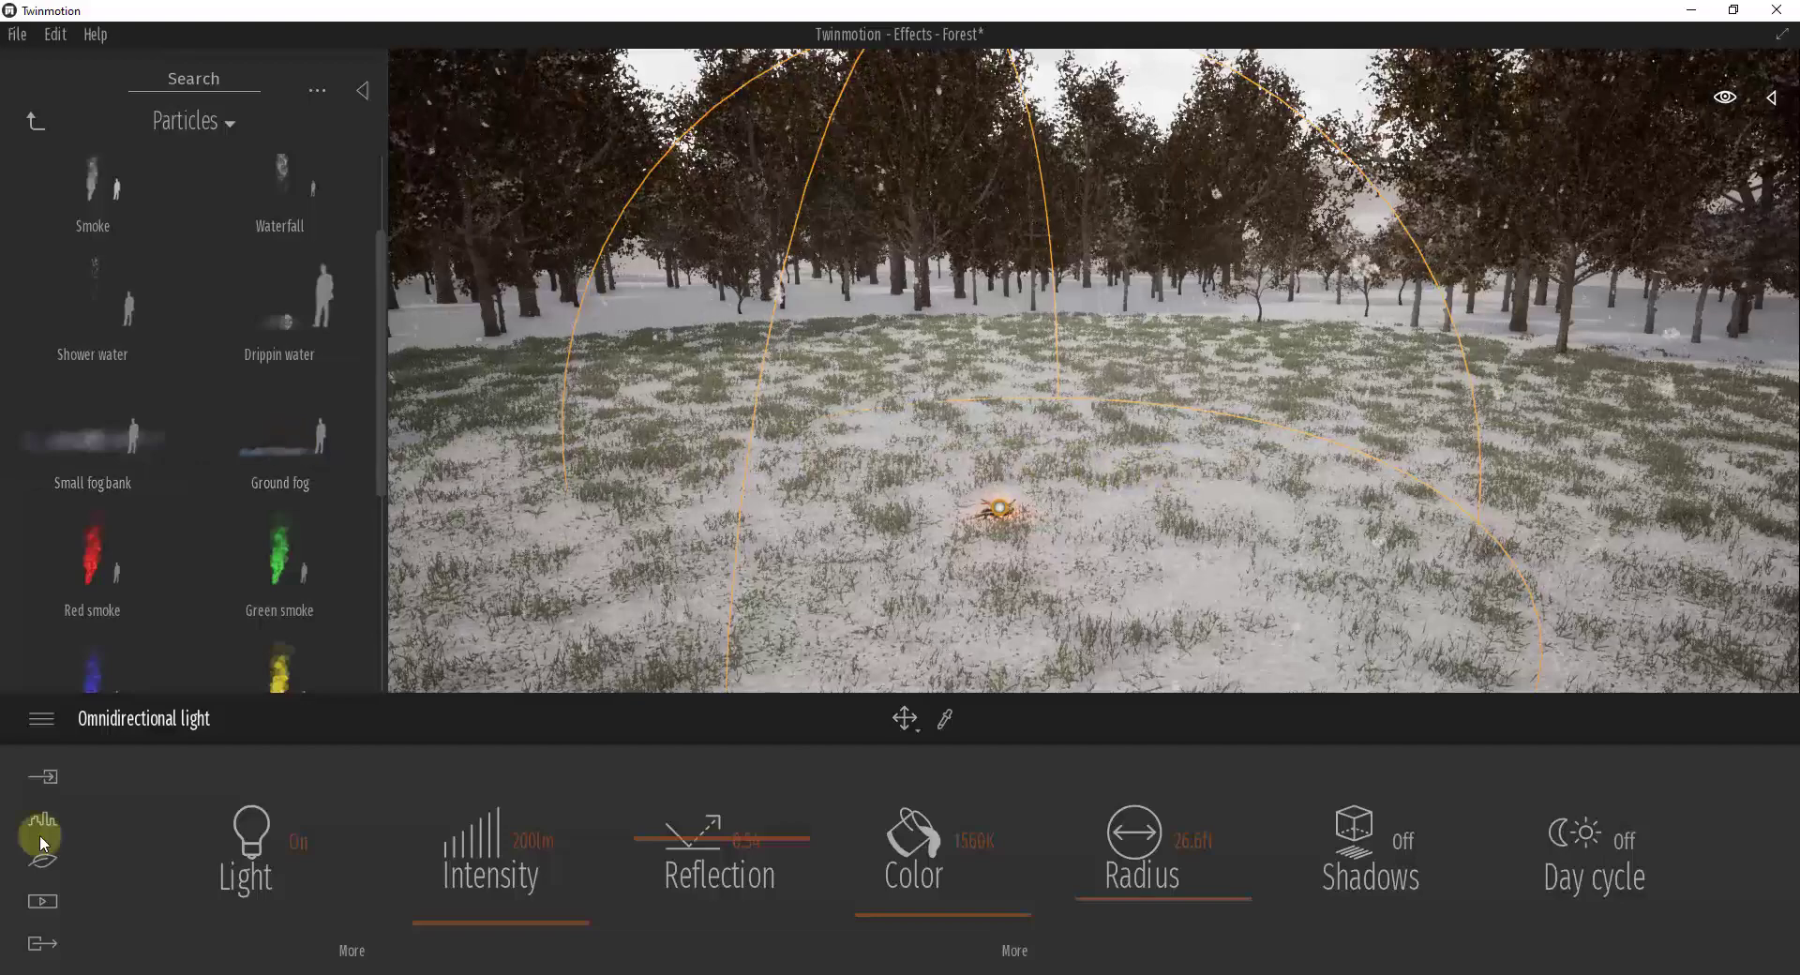
Step: Set the scene's season to autumn and shift the weather from snow and rain toward sunny showers
left_click(37, 841)
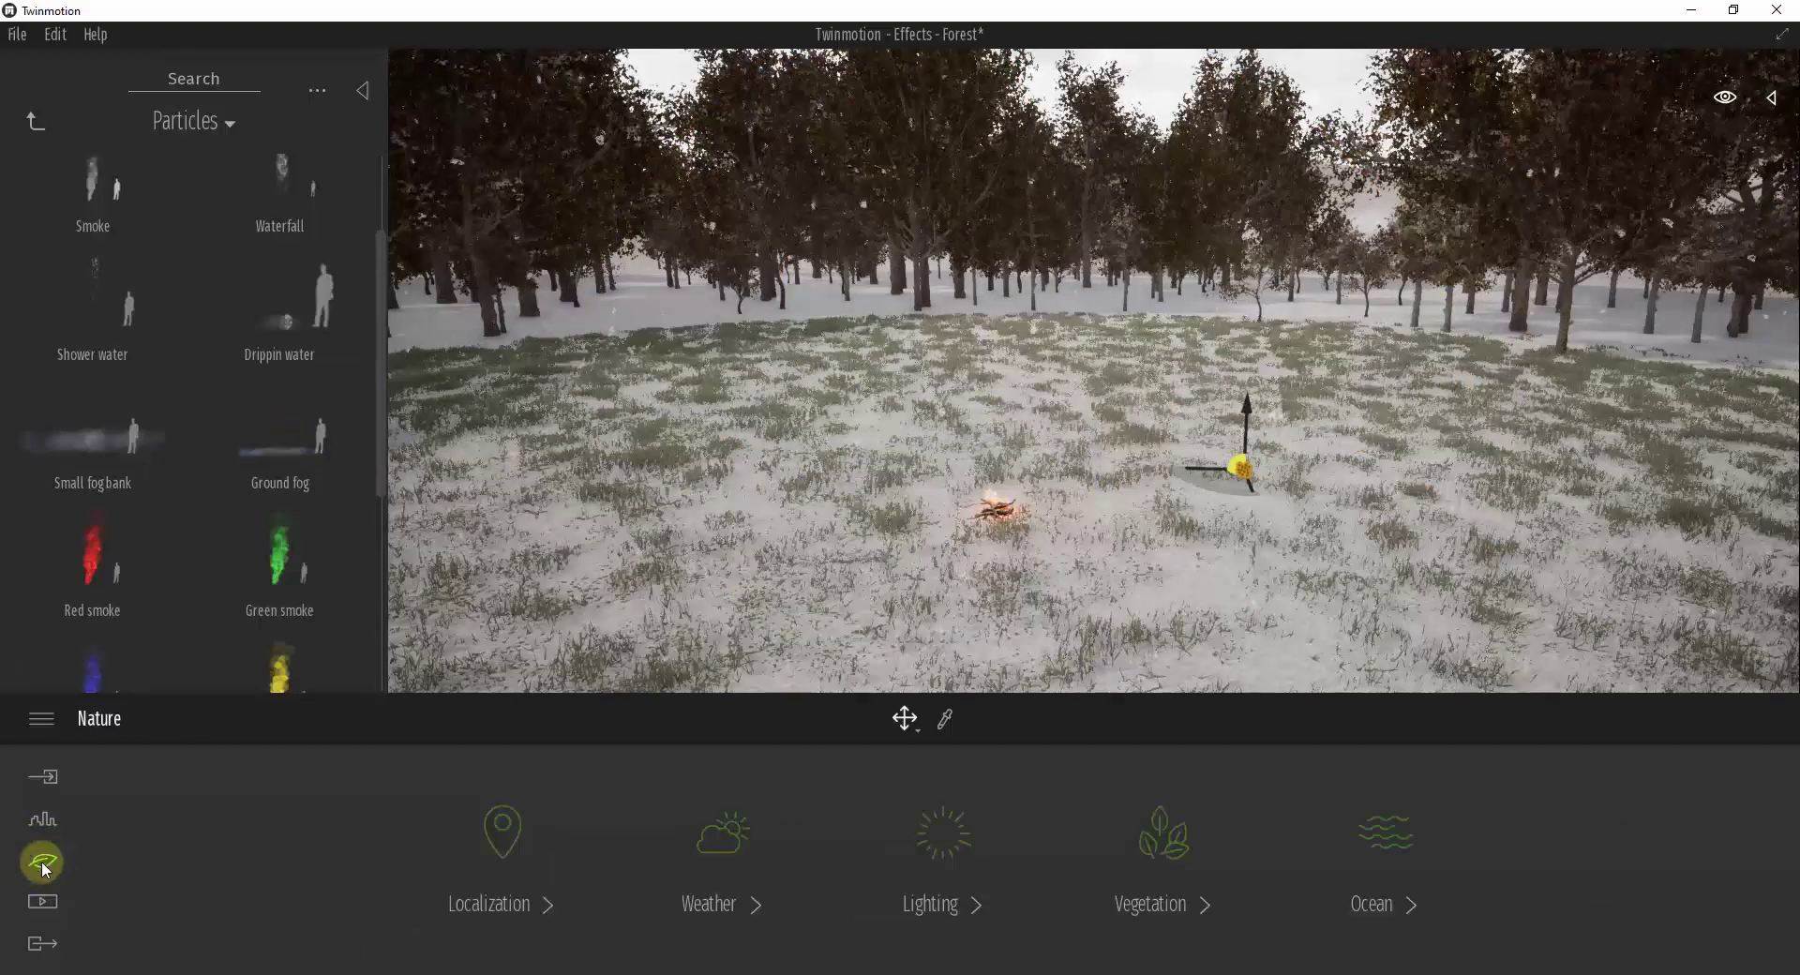
left_click(720, 835)
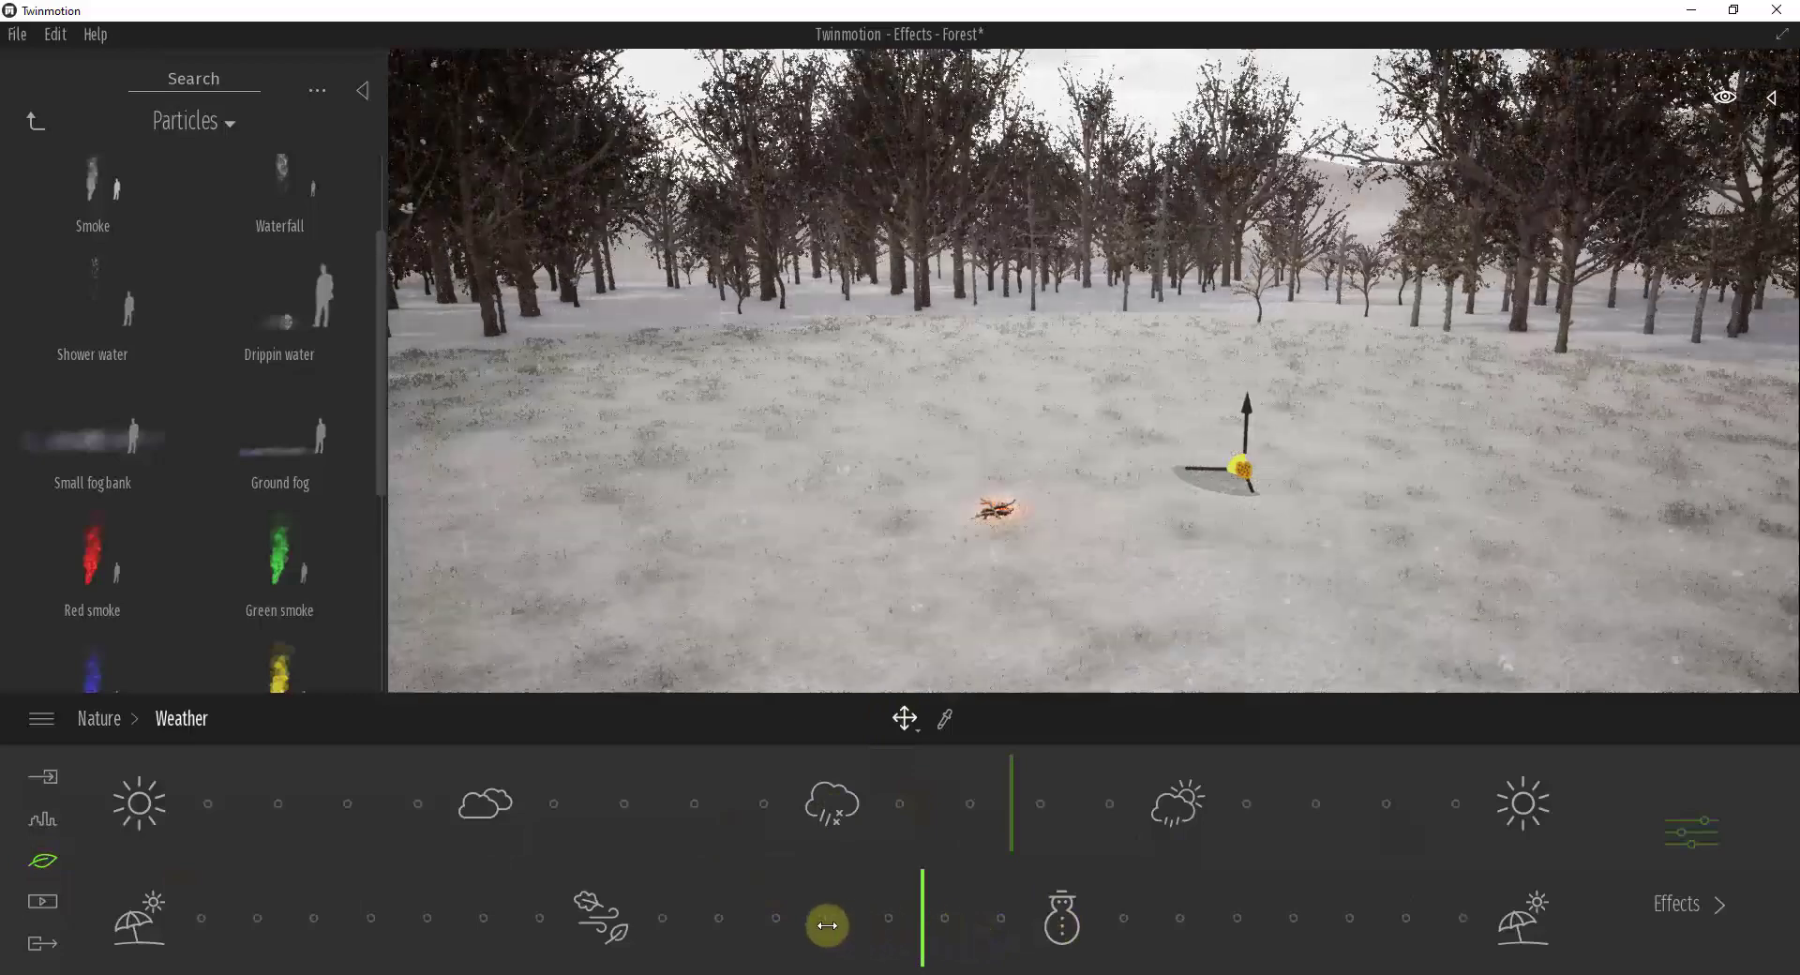
left_click_drag(827, 926, 643, 931)
mouse_move(1023, 807)
left_mouse_down()
mouse_move(948, 805)
mouse_move(1074, 804)
left_mouse_up()
Step: Show the scenegraph and delete the Ground fog object from the scene
left_click_drag(1263, 526, 1141, 489)
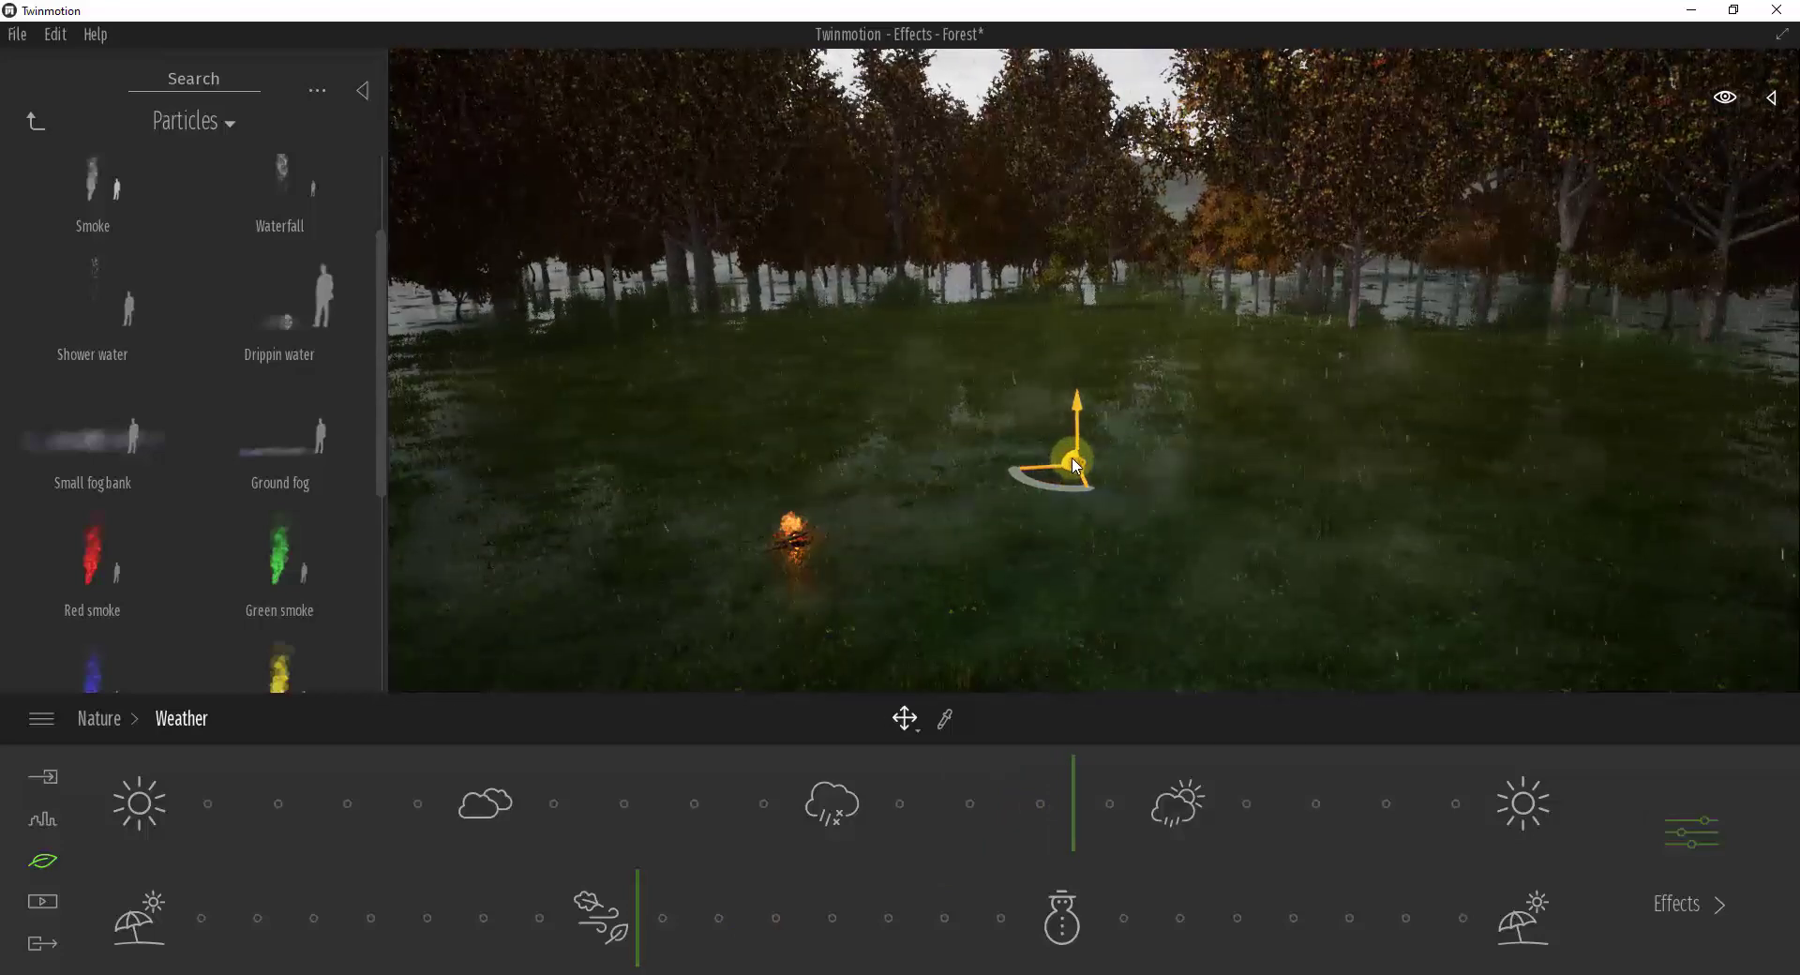
left_click(1773, 95)
left_click(1579, 397)
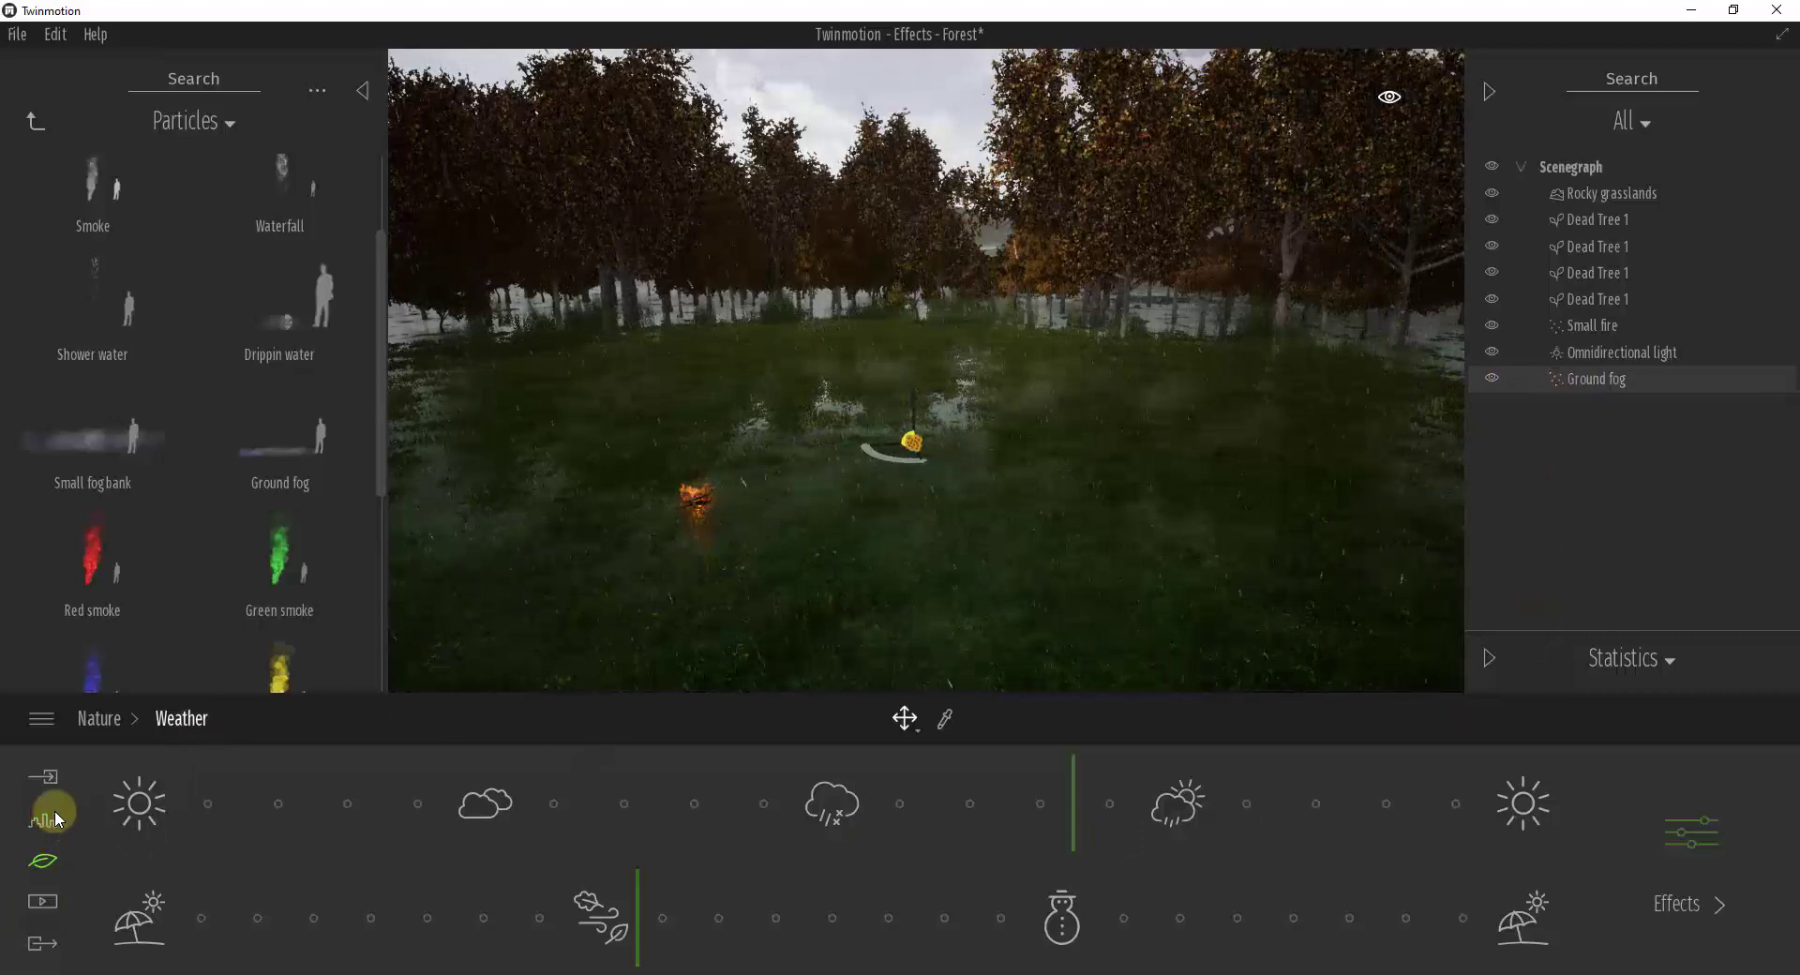
left_click(54, 819)
left_click(1617, 380)
key("Delete")
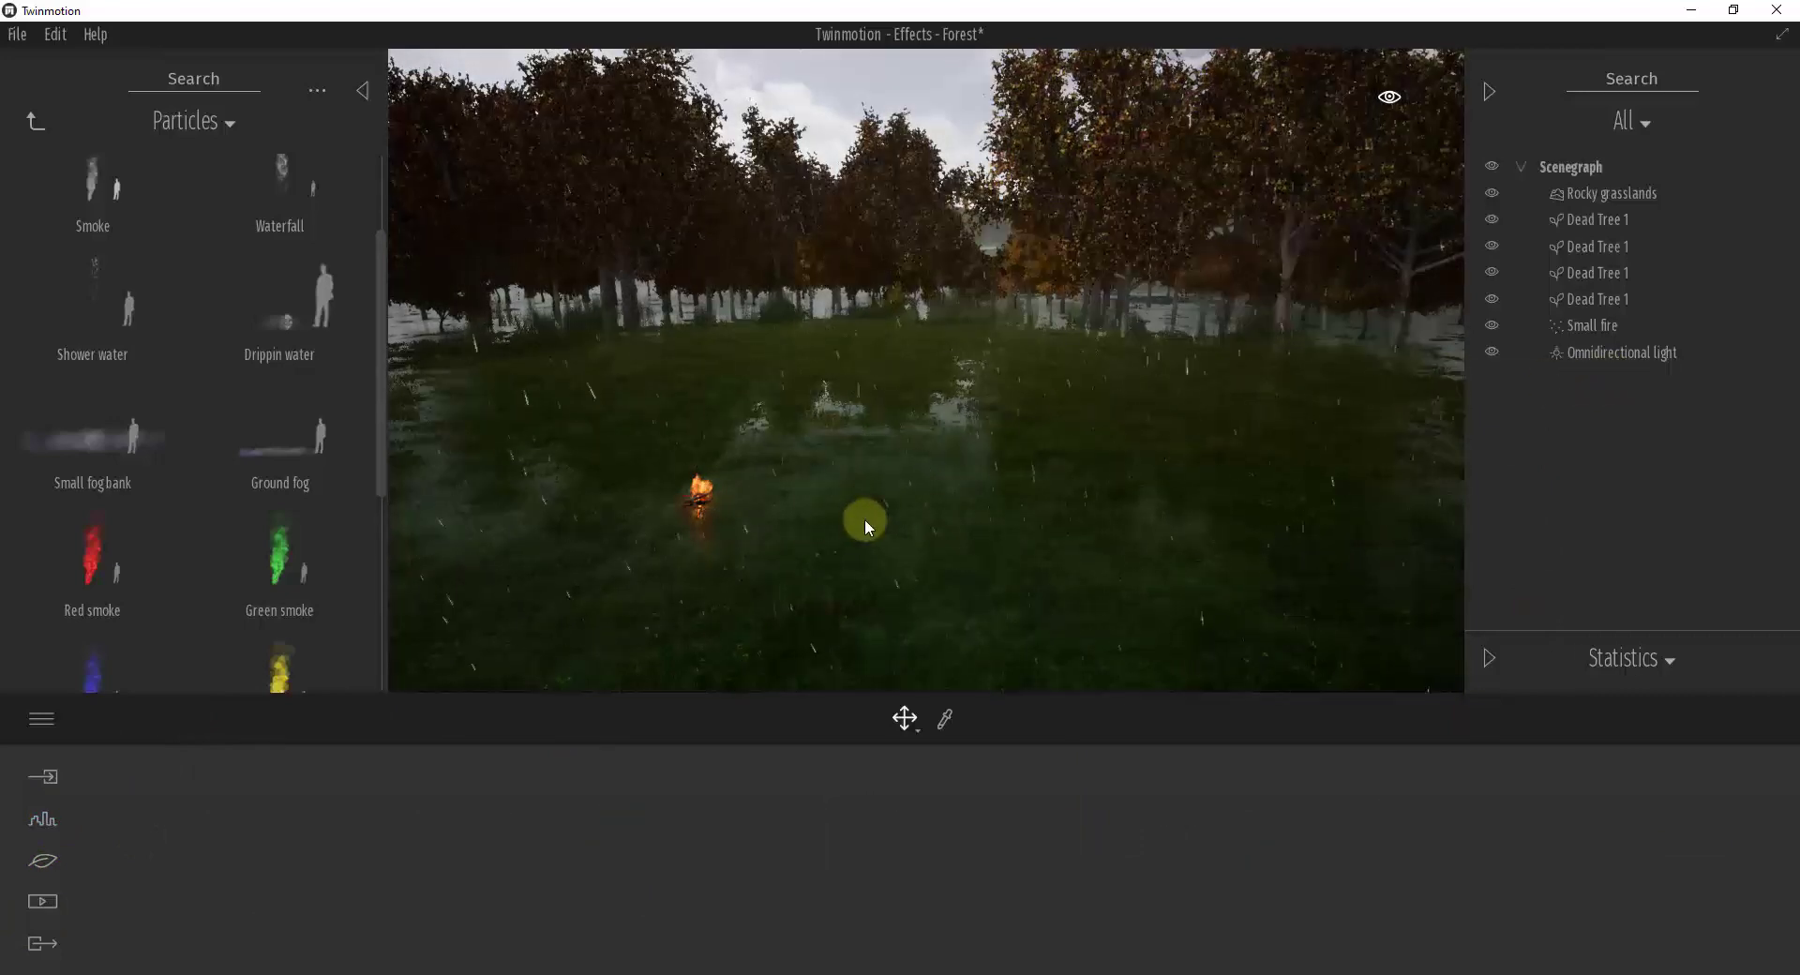
Step: Place a new Ground fog particle effect in the grass near the campfire
right_click_drag(864, 519, 855, 511)
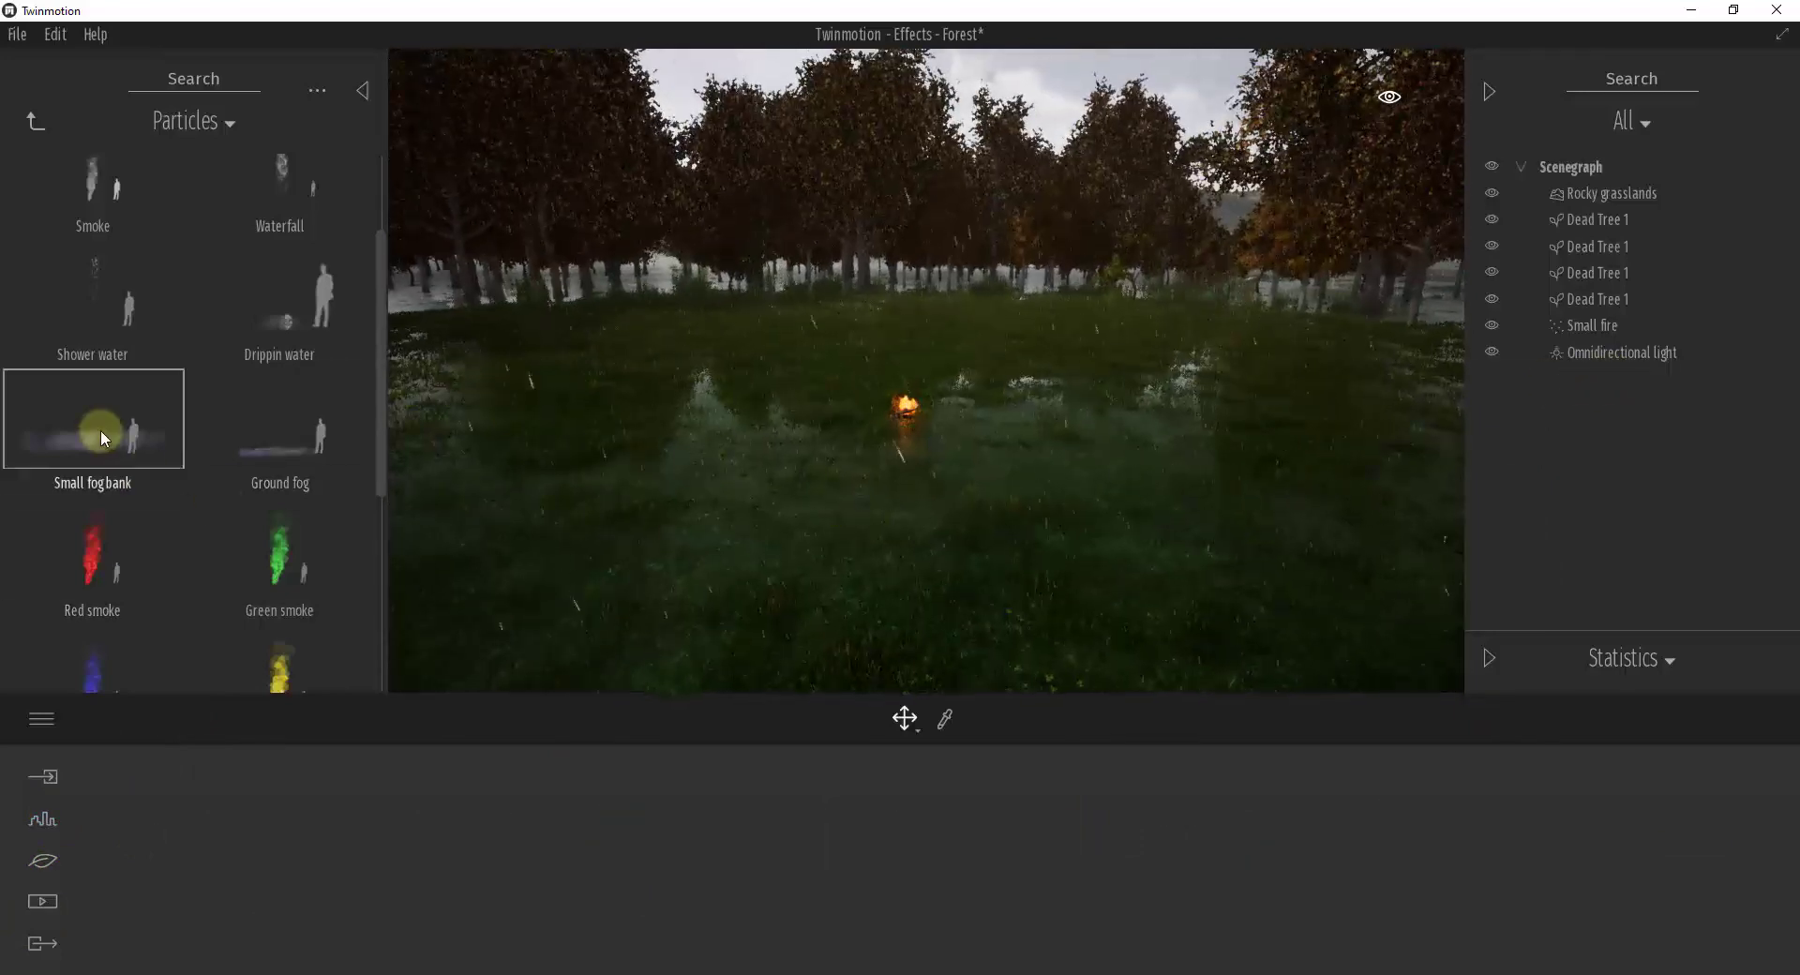
left_click(1100, 438)
right_click_drag(1162, 459, 1163, 445)
key("w")
left_click_drag(1162, 446, 1161, 446)
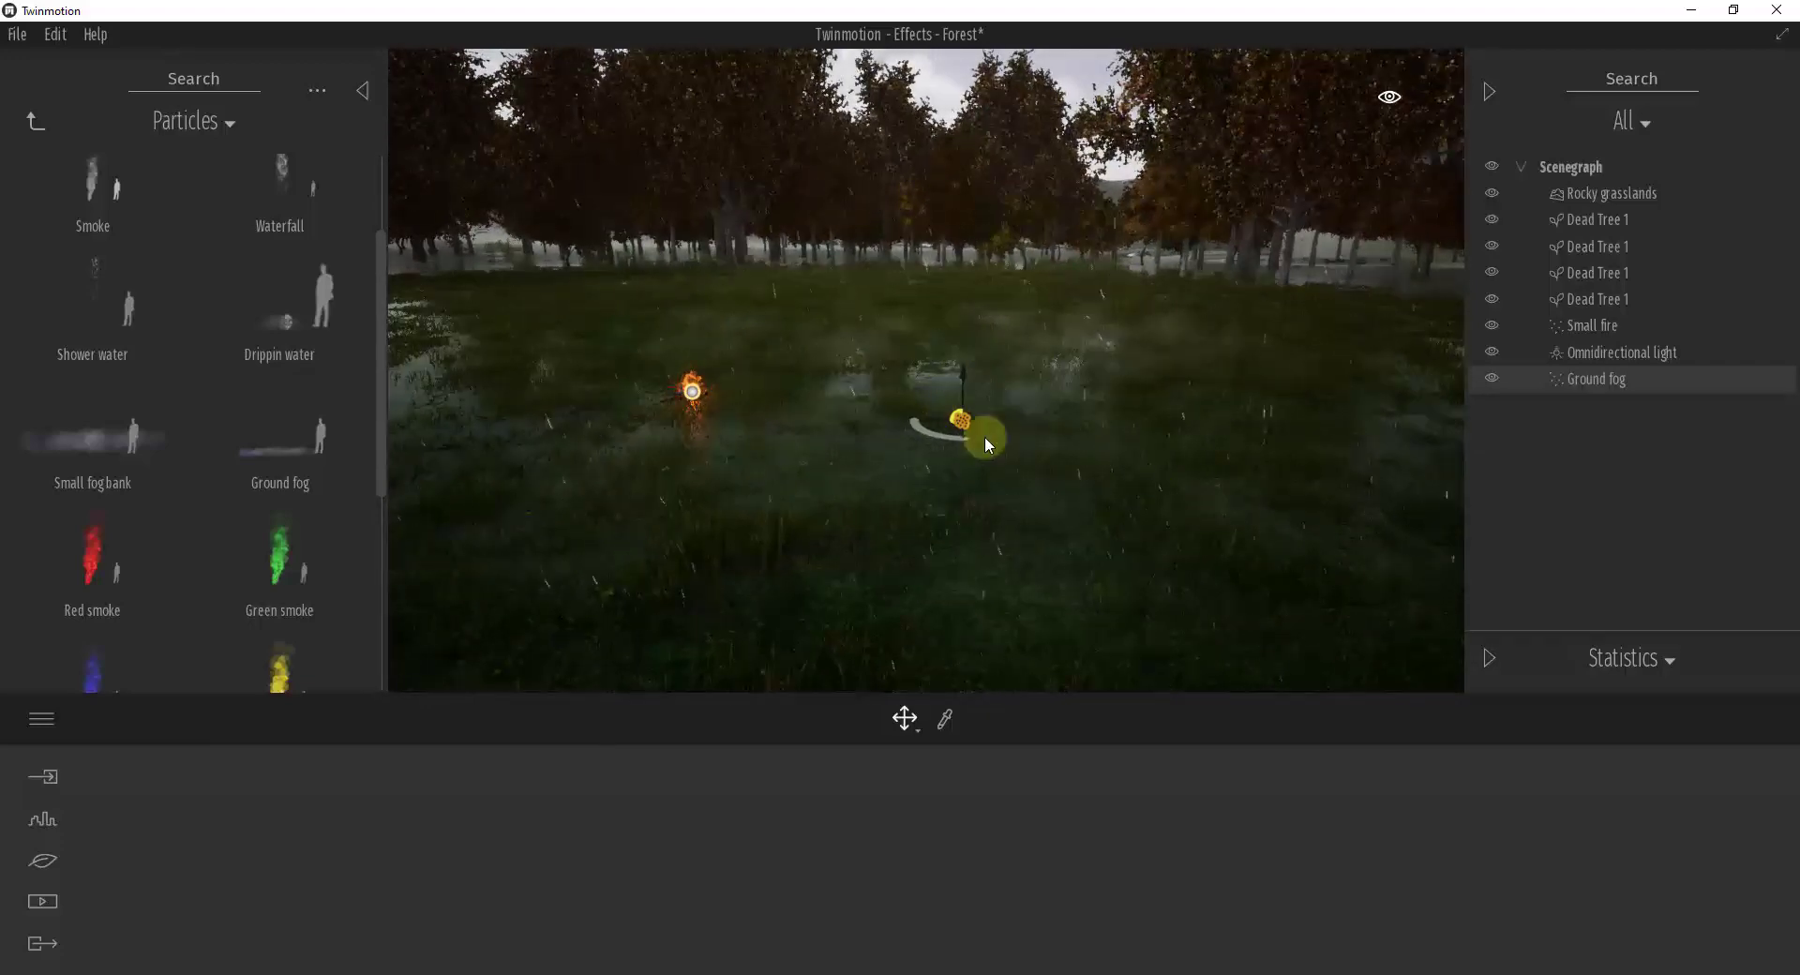
Step: Place six Small fog bank particle effects across the clearing around the campfire and view them from ground level
left_click_drag(111, 450, 808, 330)
right_click_drag(1052, 385, 1050, 385)
left_click_drag(1051, 385, 1050, 387)
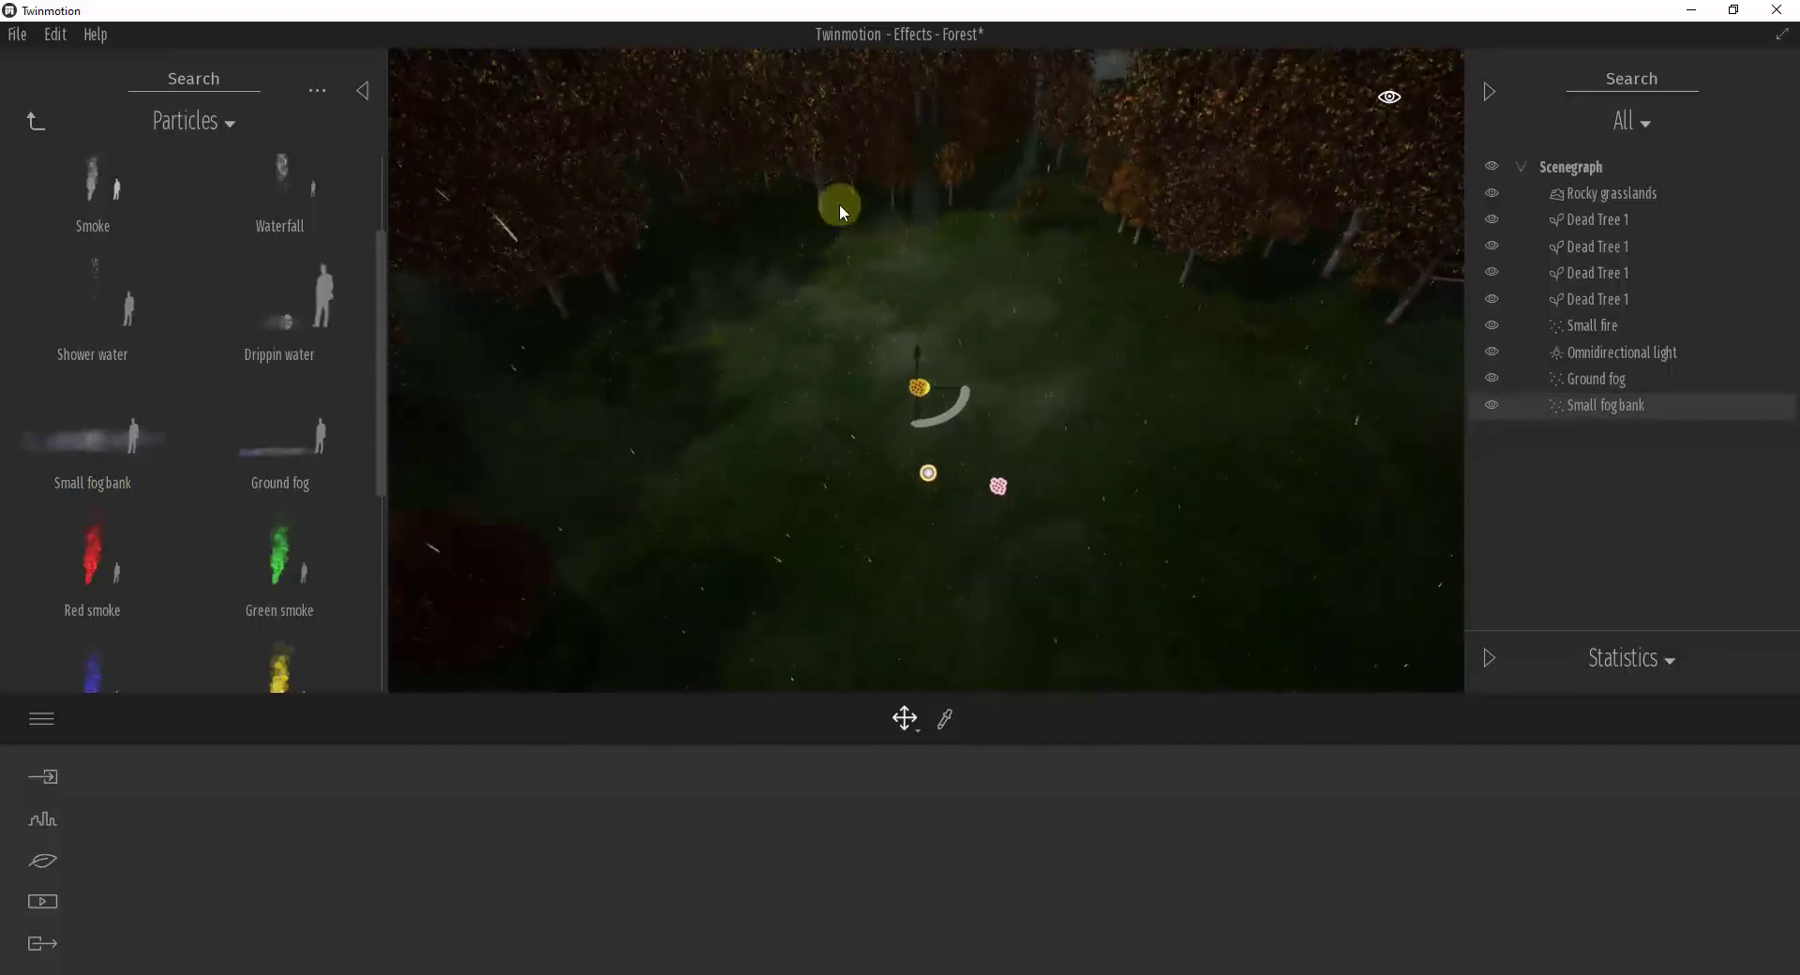
left_click_drag(78, 450, 1099, 429)
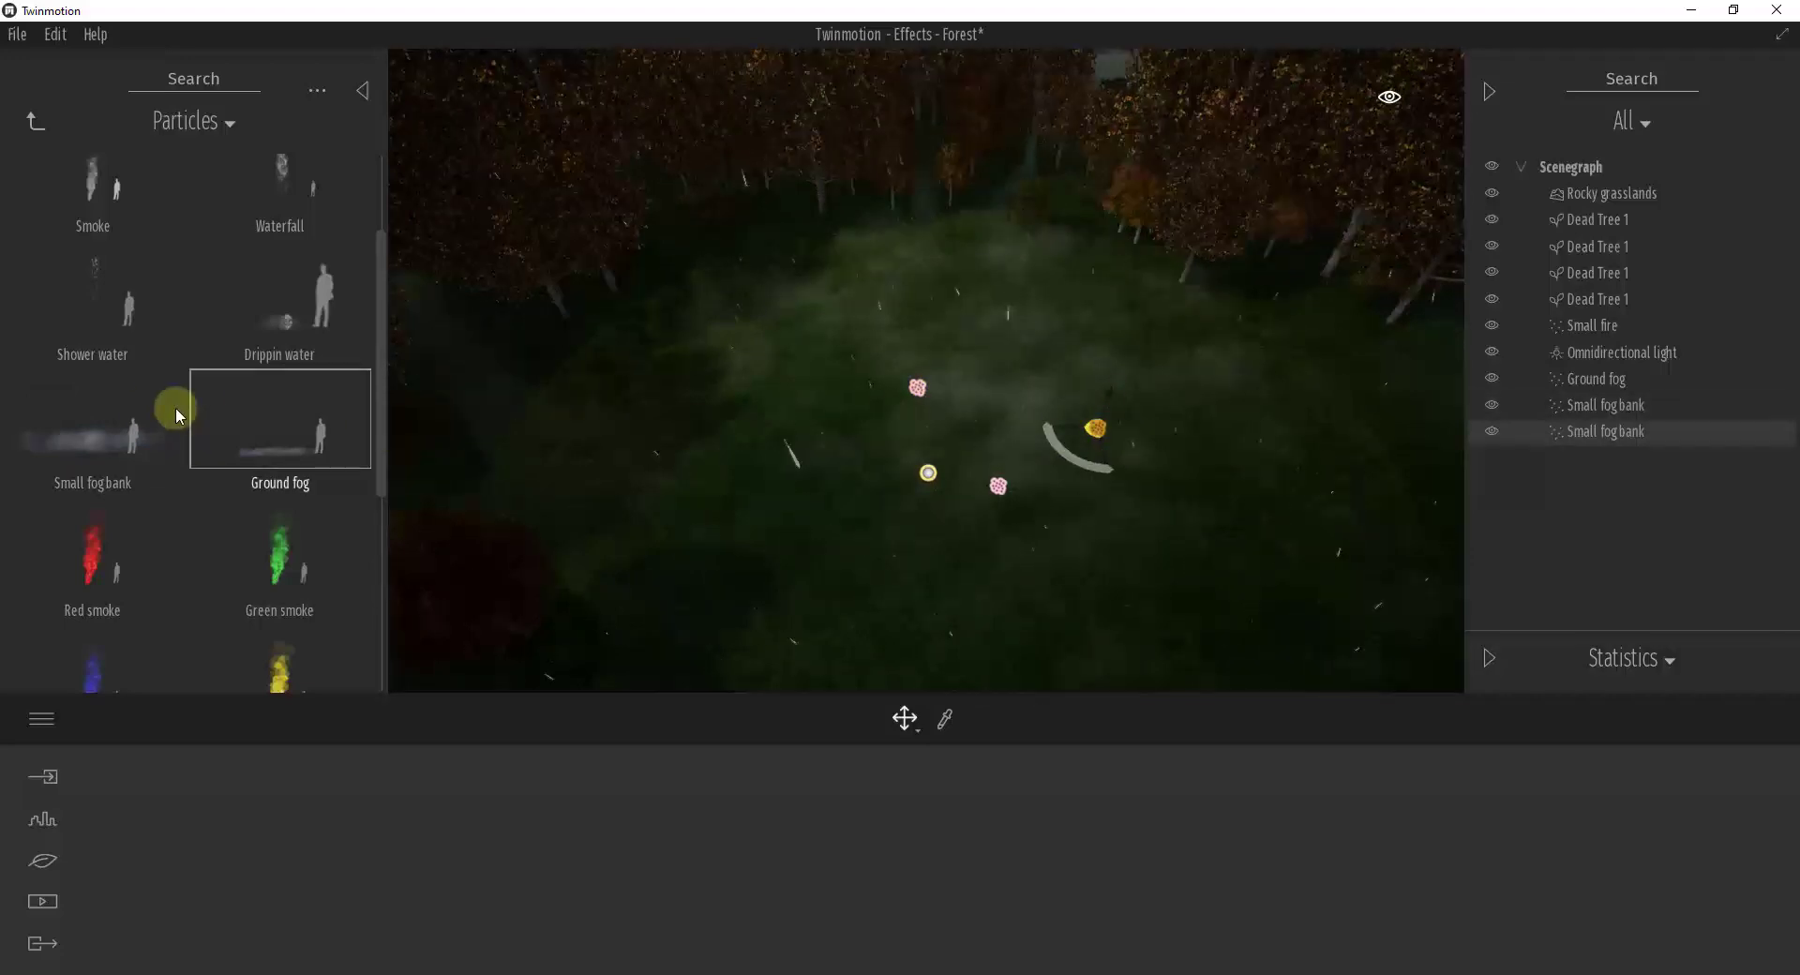
left_click_drag(748, 460, 747, 459)
left_click_drag(26, 432, 25, 432)
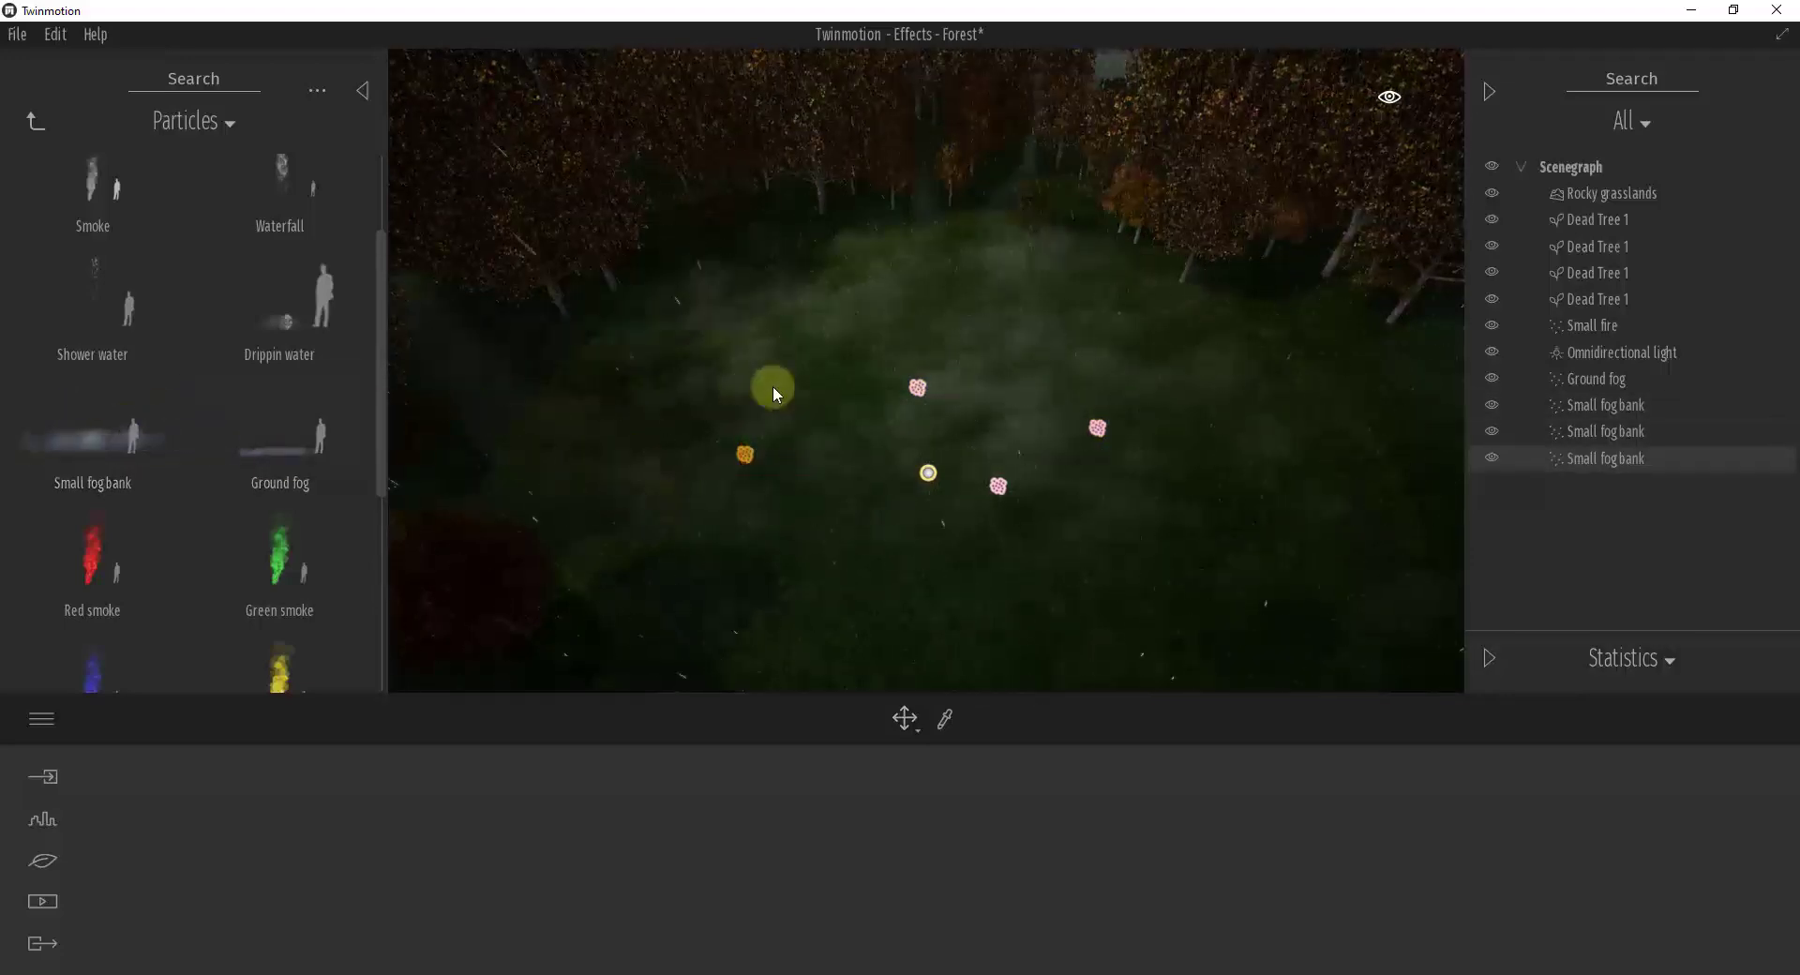
left_click_drag(981, 384, 980, 385)
left_click_drag(75, 422, 75, 422)
left_click_drag(880, 424, 812, 385)
middle_click_drag(1039, 444, 1042, 445)
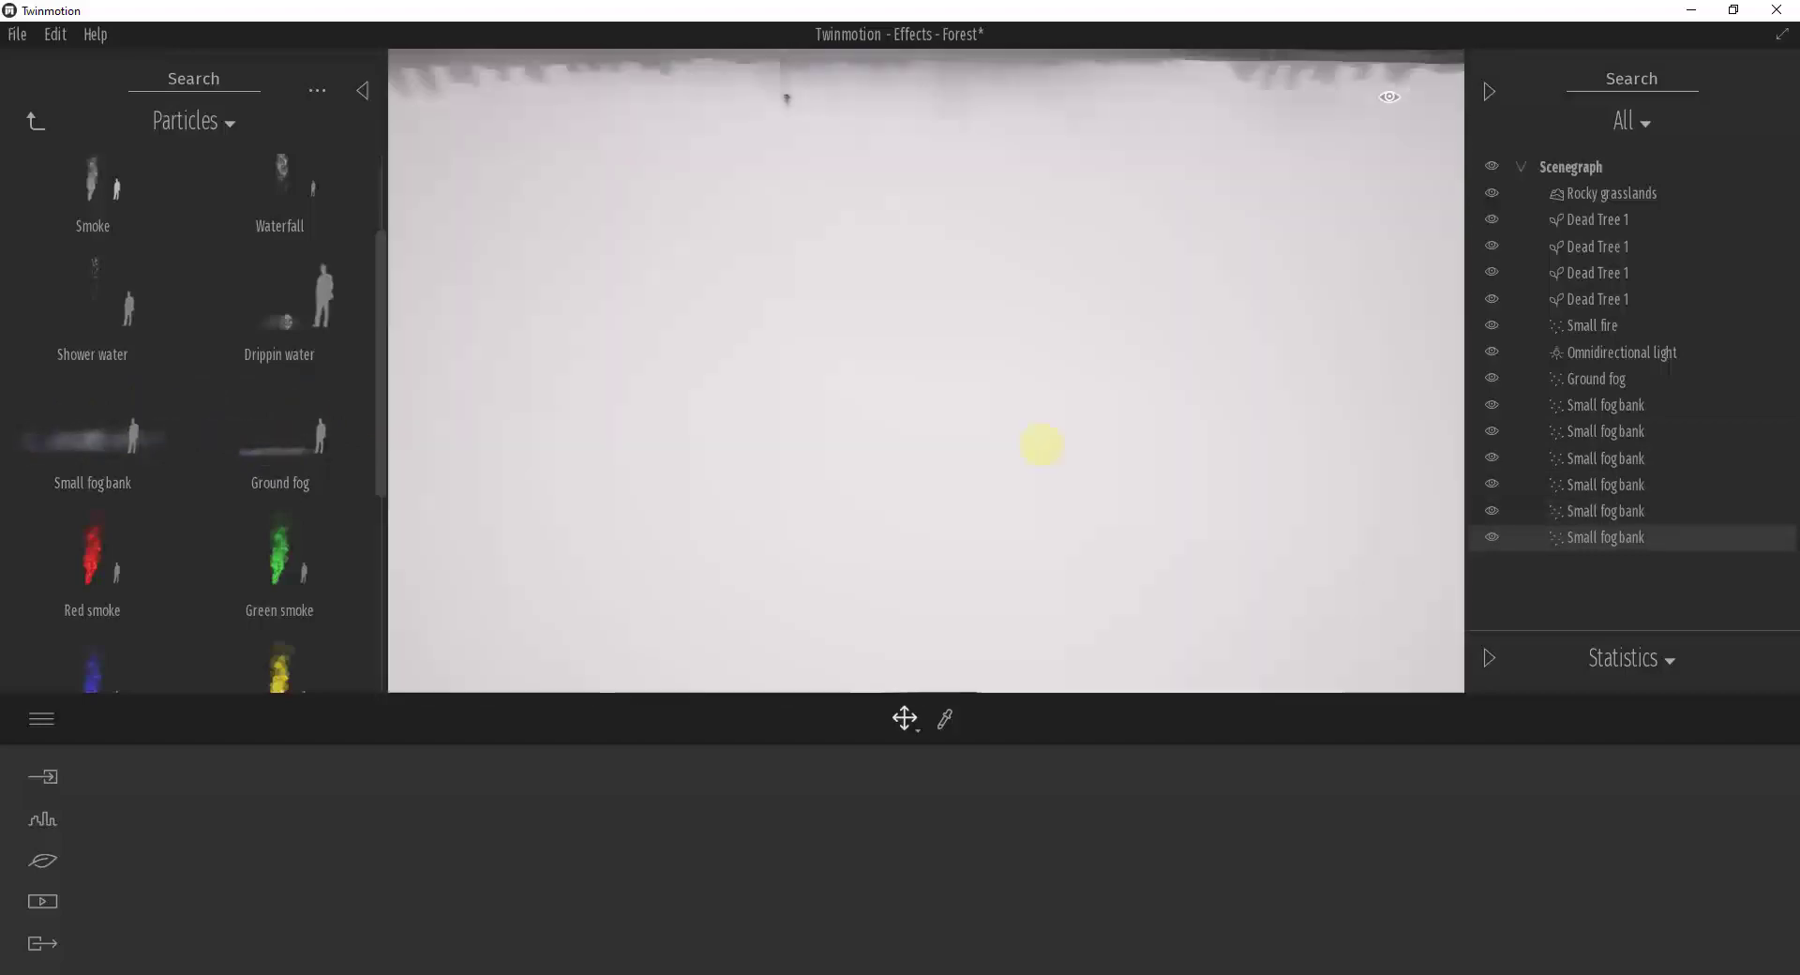
left_click_drag(1041, 444, 1058, 435)
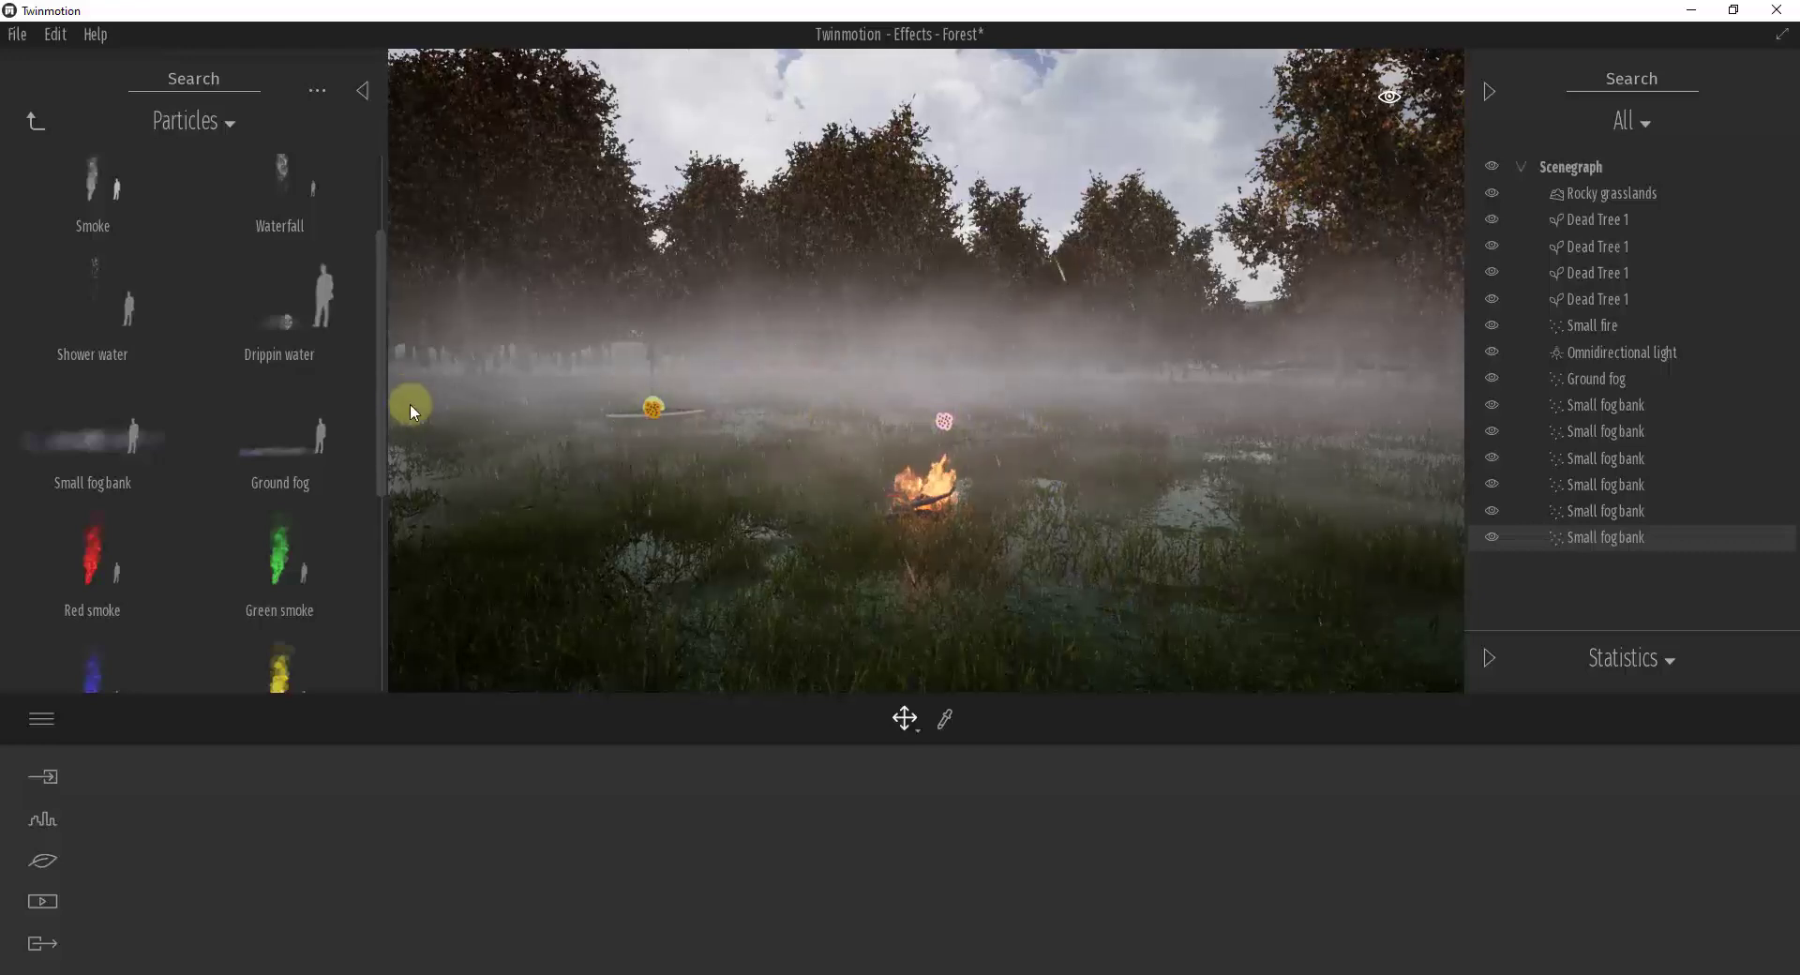
right_click_drag(726, 482, 733, 484)
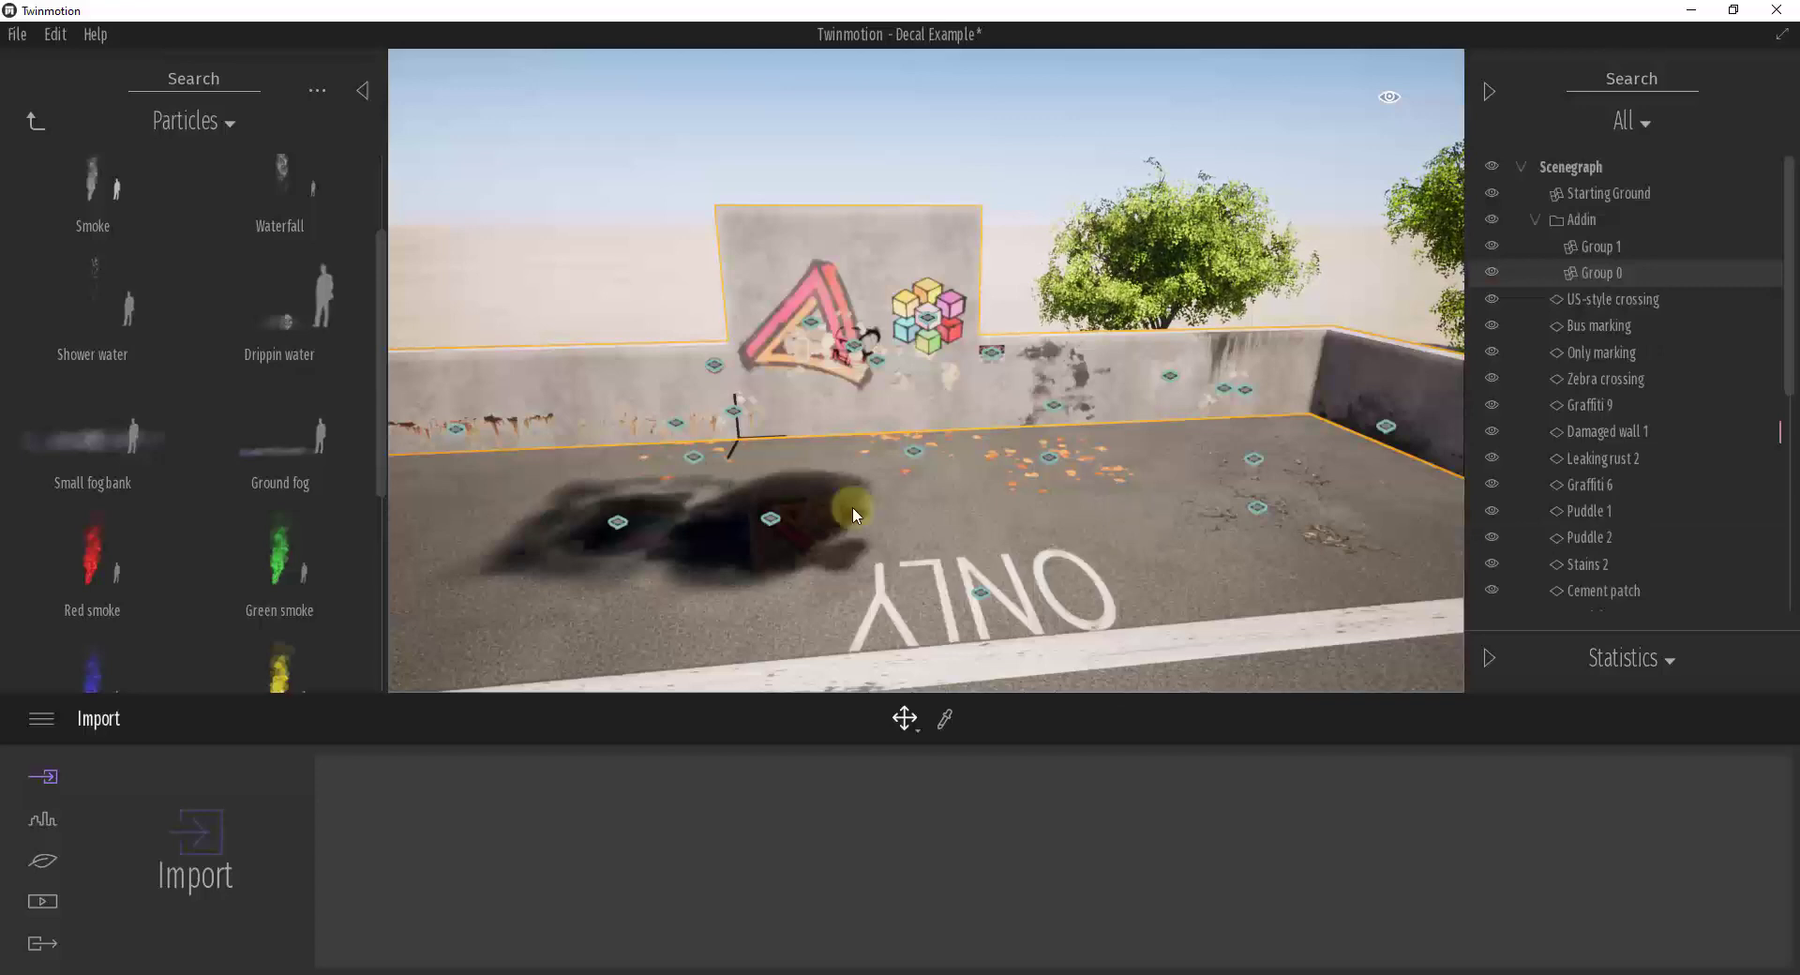
Step: Place a Drippin water particle effect on the pavement close to the concrete wall in the decal scene
scroll(253, 347, "up", 2)
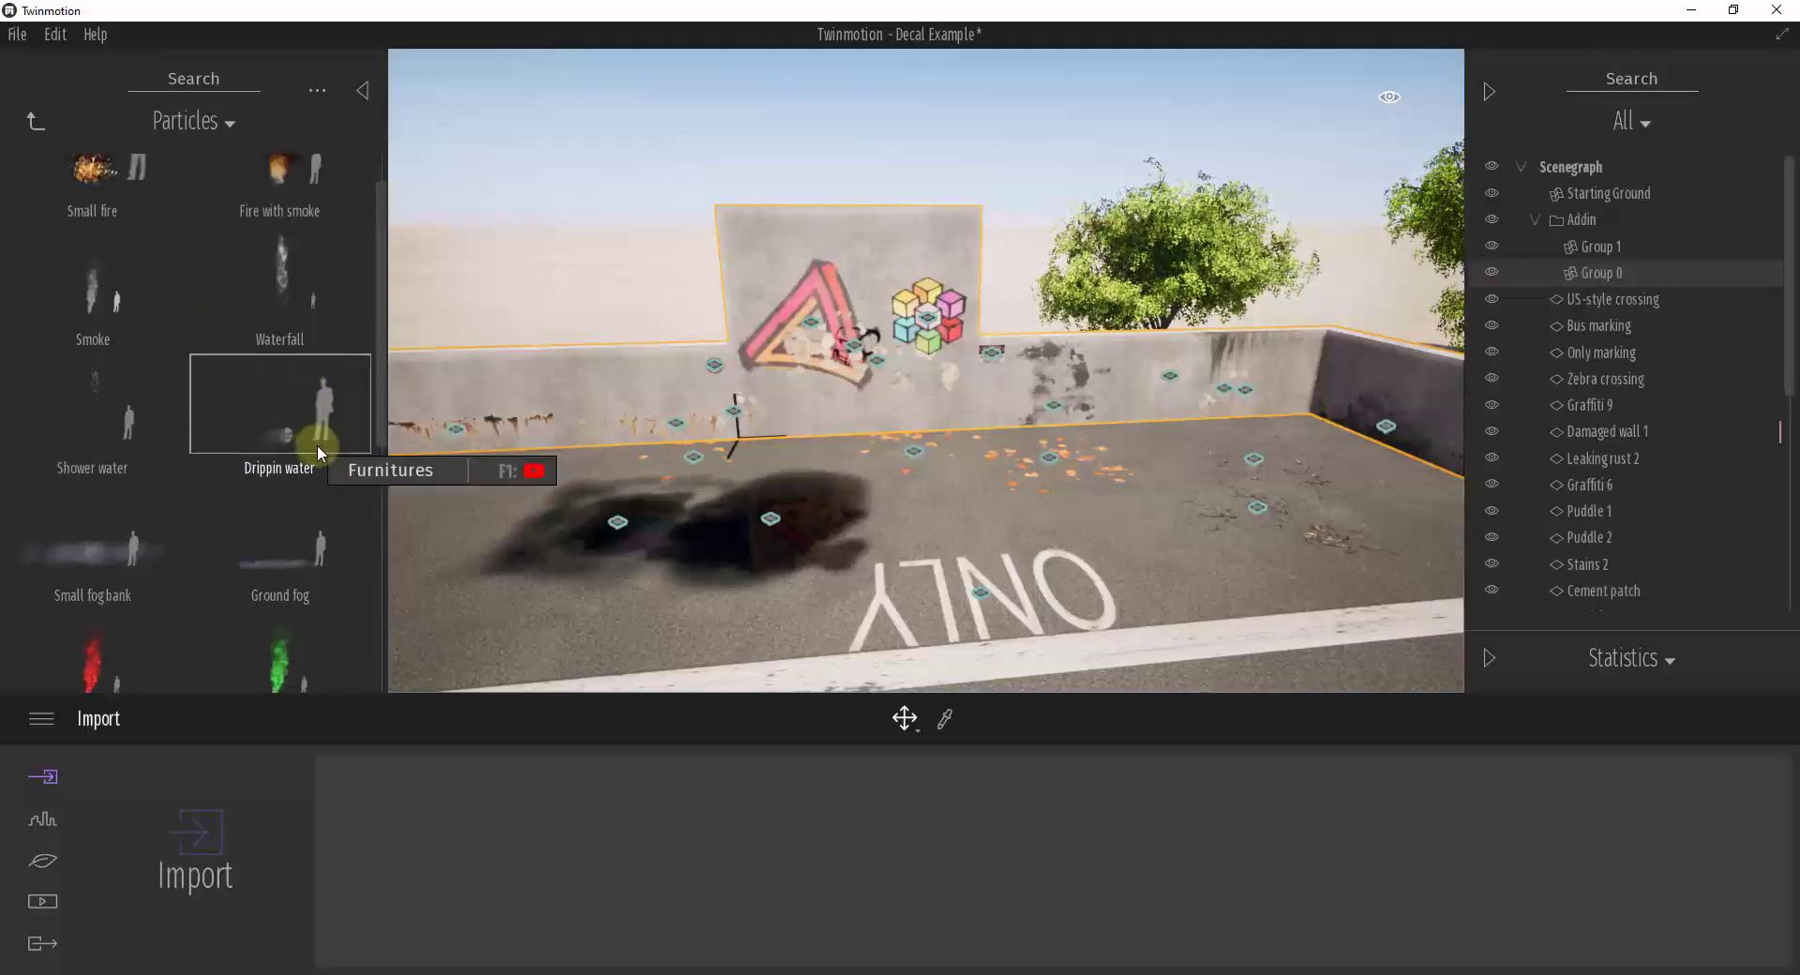
left_click_drag(972, 514, 705, 203)
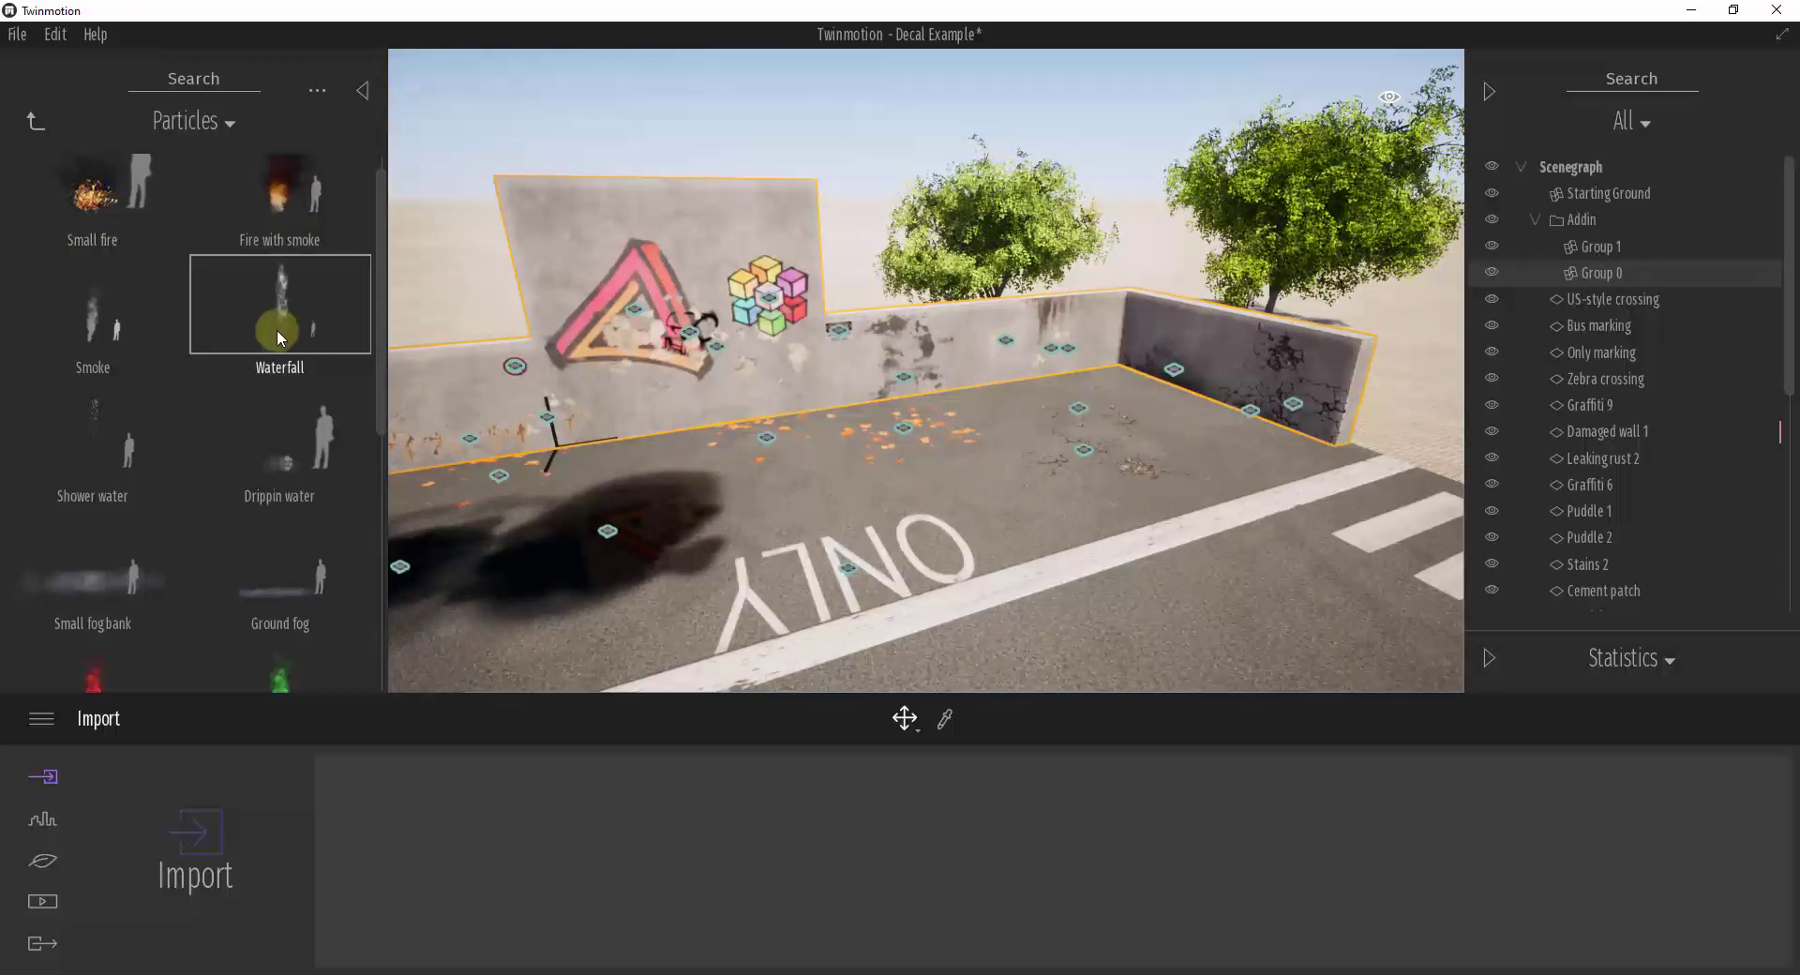
scroll(277, 330, "down", 2)
scroll(229, 390, "up", 3)
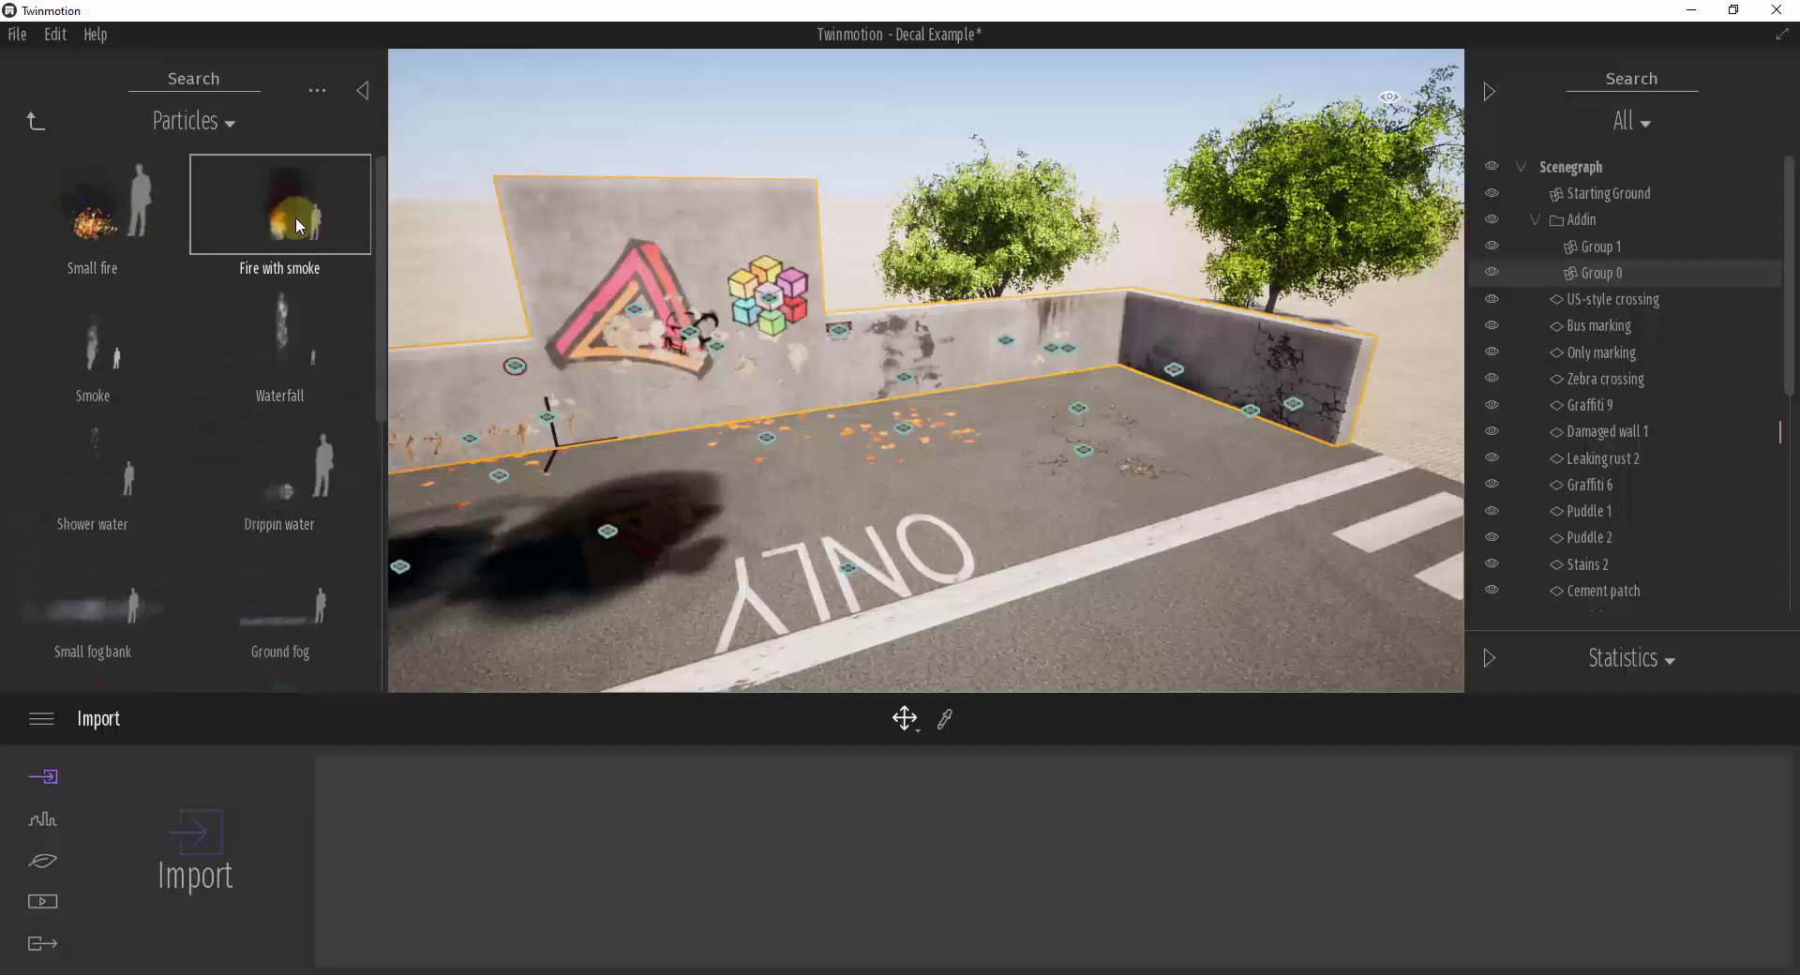
scroll(155, 495, "down", 2)
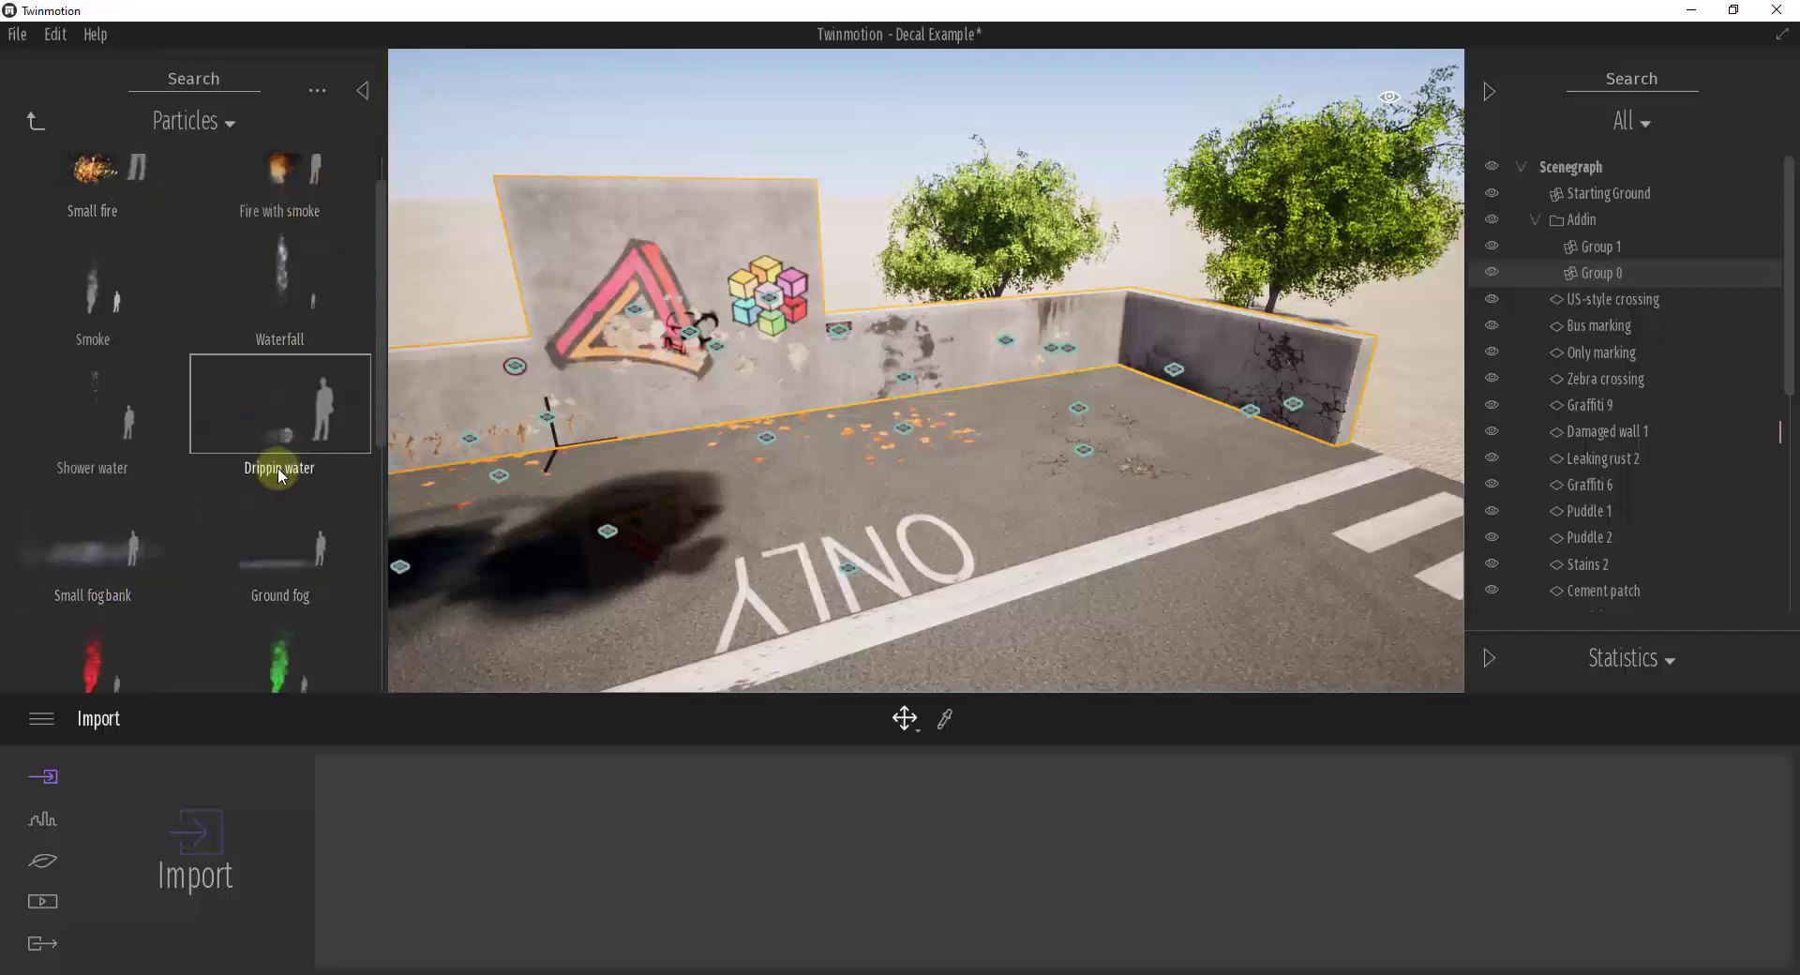
scroll(285, 508, "down", 3)
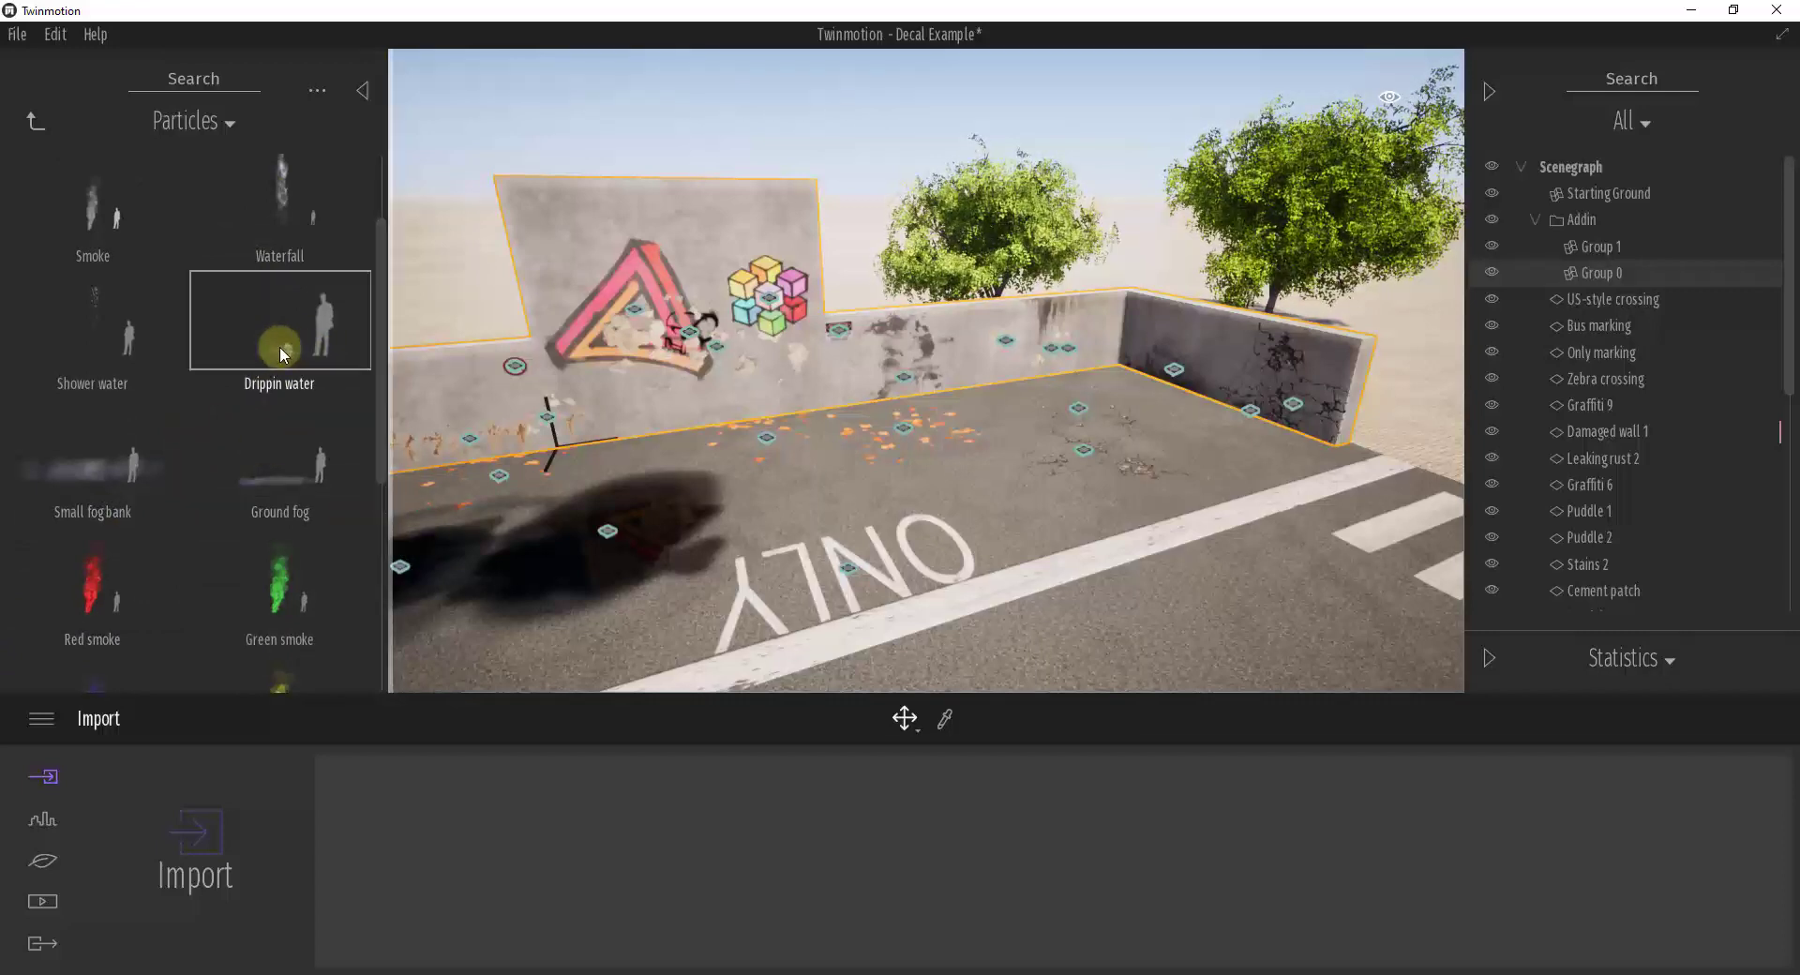
left_click_drag(279, 346, 996, 494)
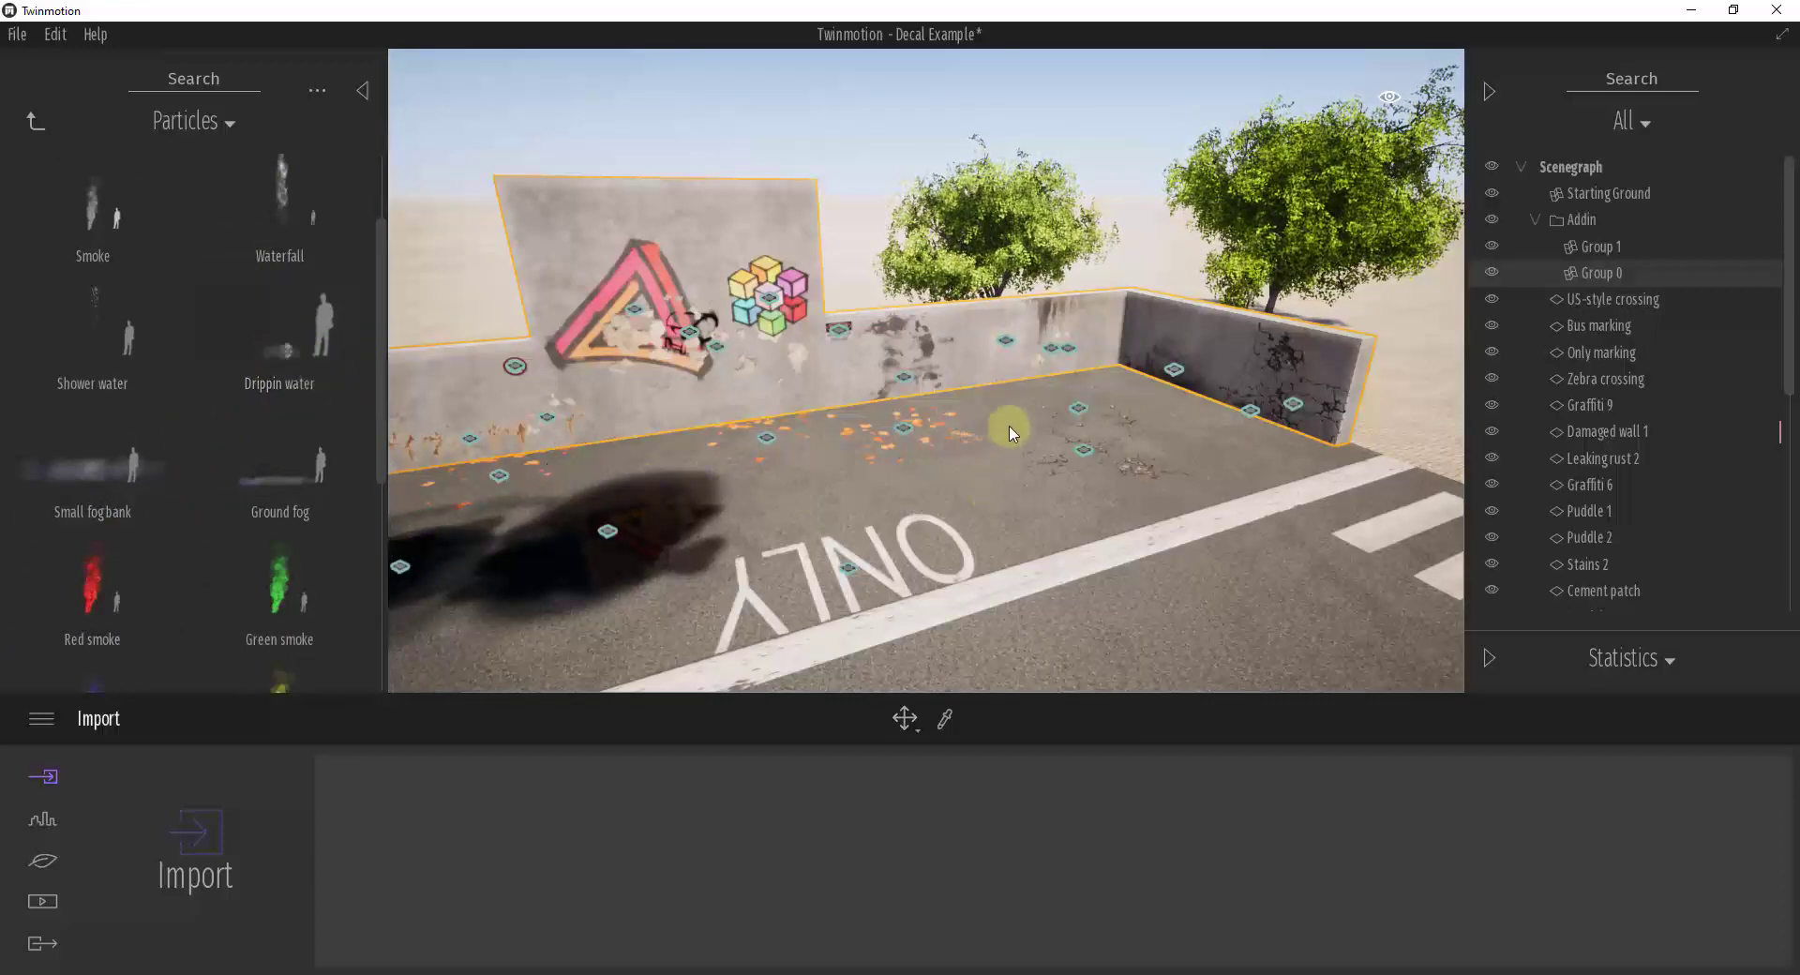
left_click_drag(1013, 412, 1013, 412)
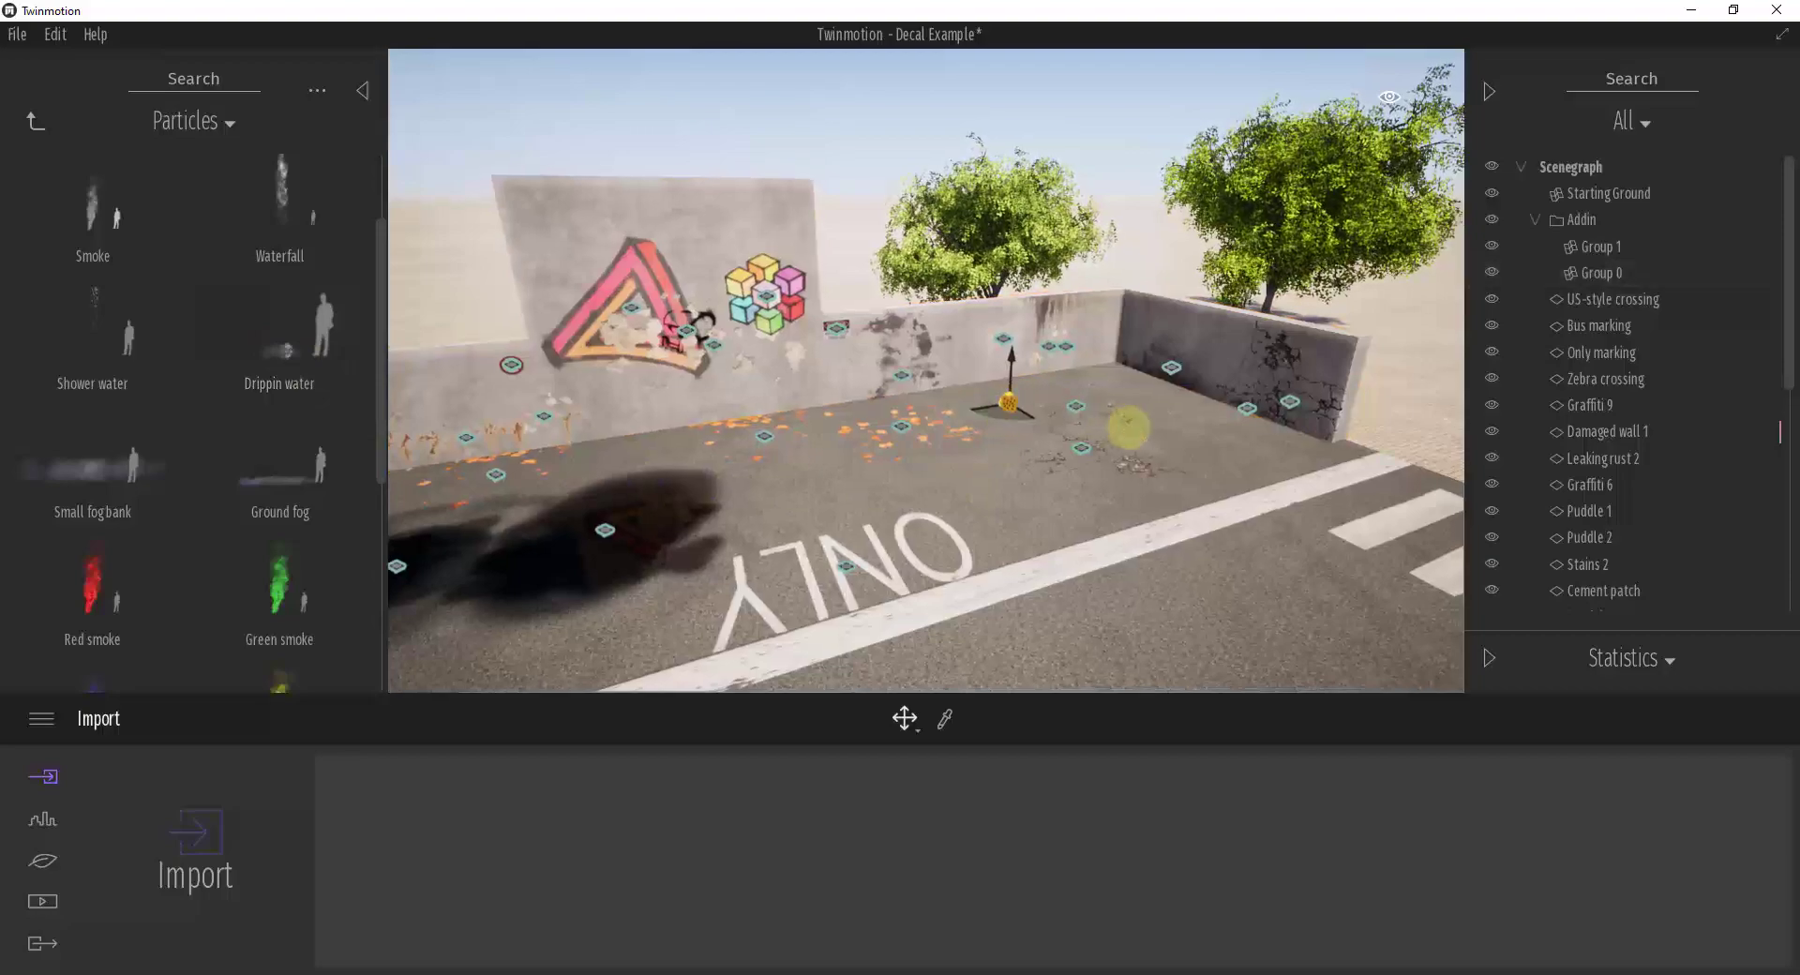
Step: Examine the dripping water effect up close at the foot of the wall
key("w")
right_click_drag(1129, 426, 1132, 425)
left_click_drag(1132, 424, 939, 311)
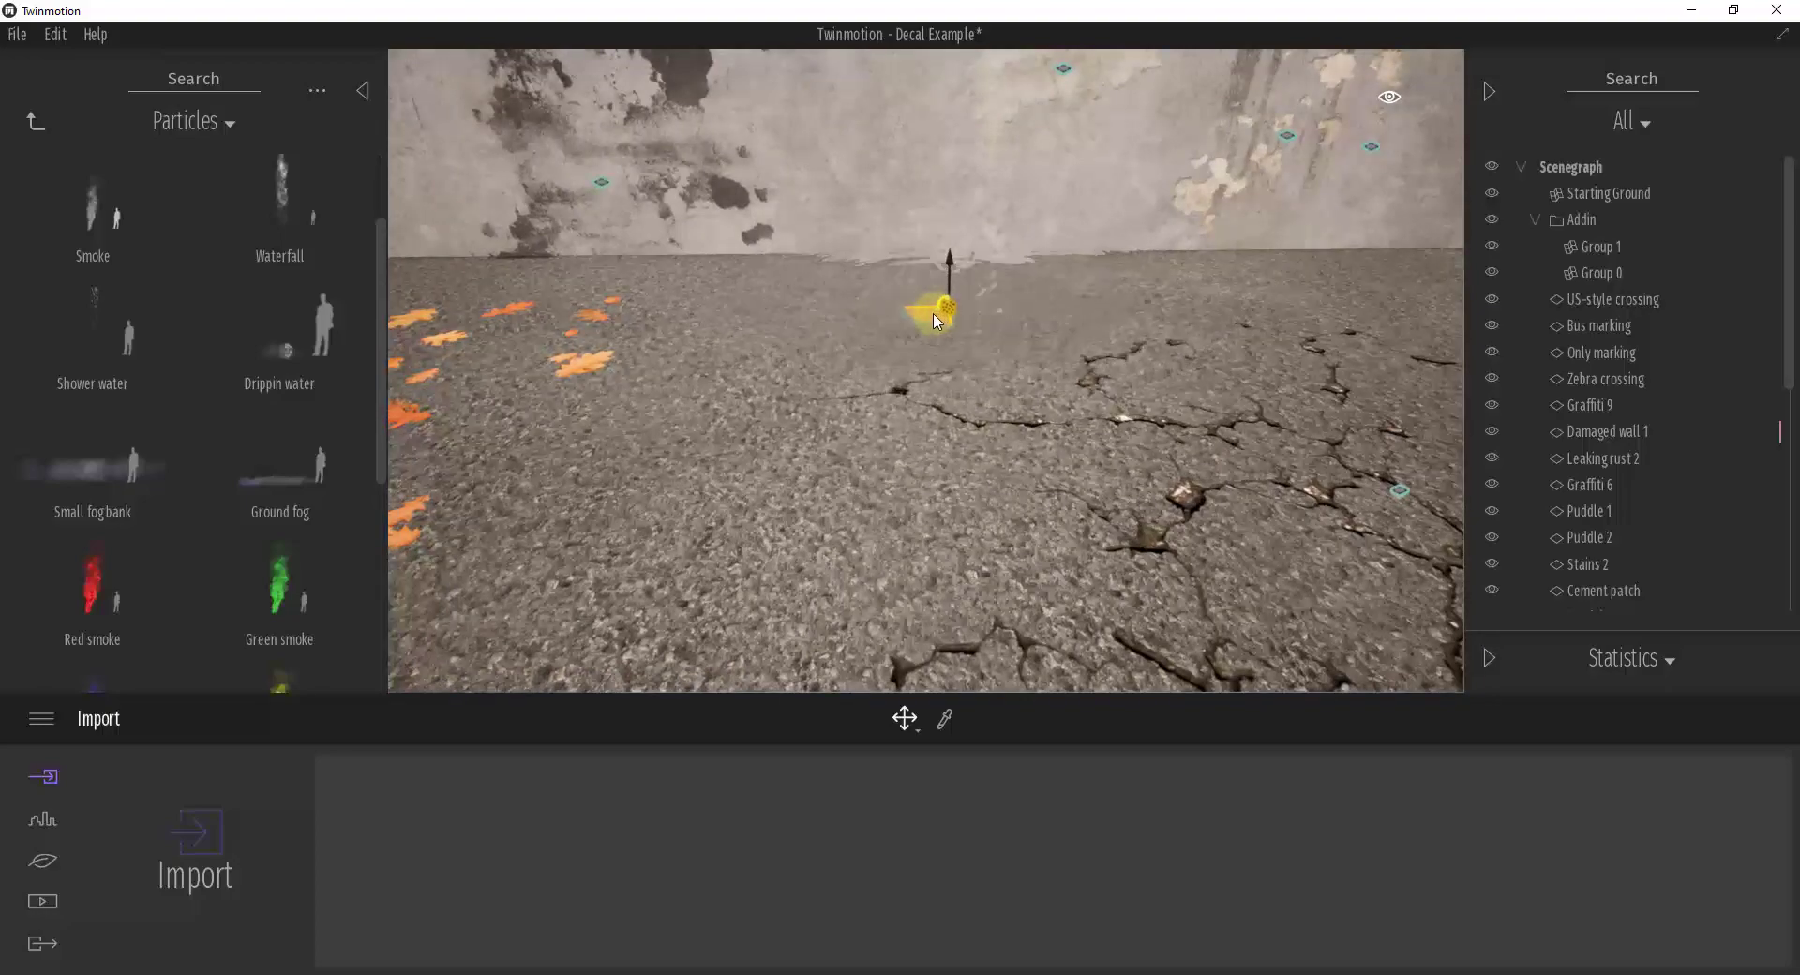
right_click_drag(908, 269, 908, 271)
left_click_drag(908, 271, 1044, 466)
key("s")
right_click_drag(1044, 466, 1040, 466)
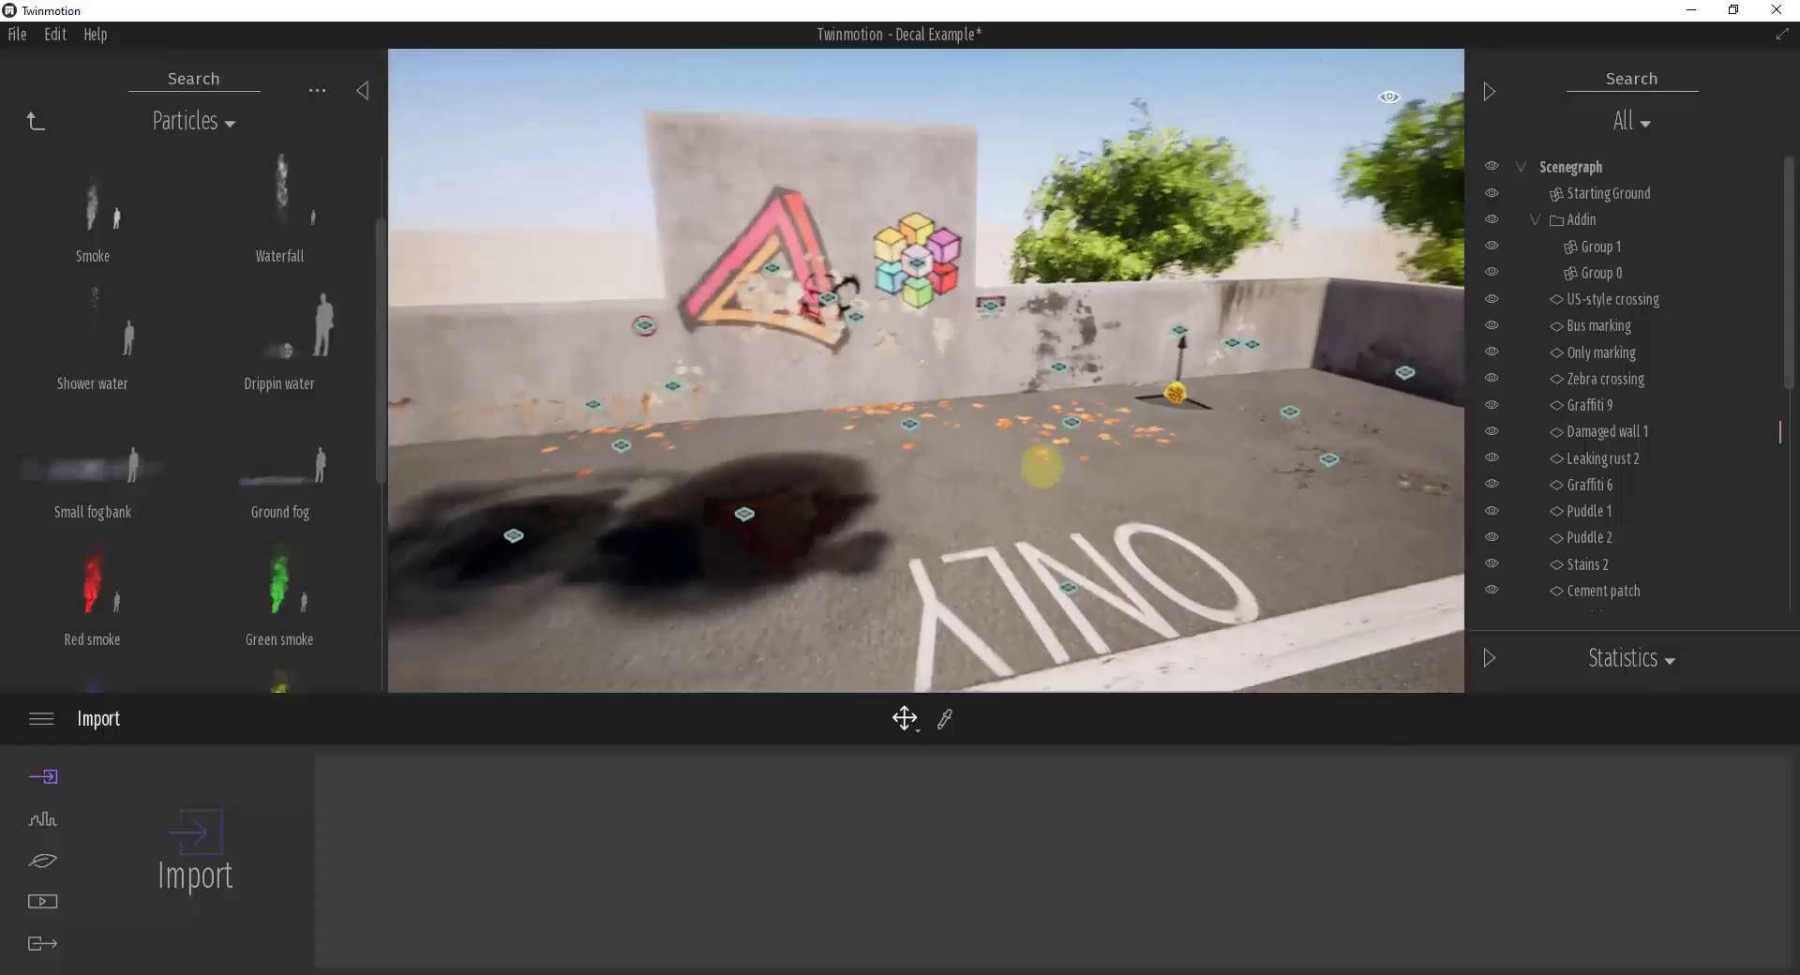
Step: Place a Water jet 03 particle effect on the pavement between the ONLY marking and the graffiti wall and view it at full height
scroll(234, 469, "down", 3)
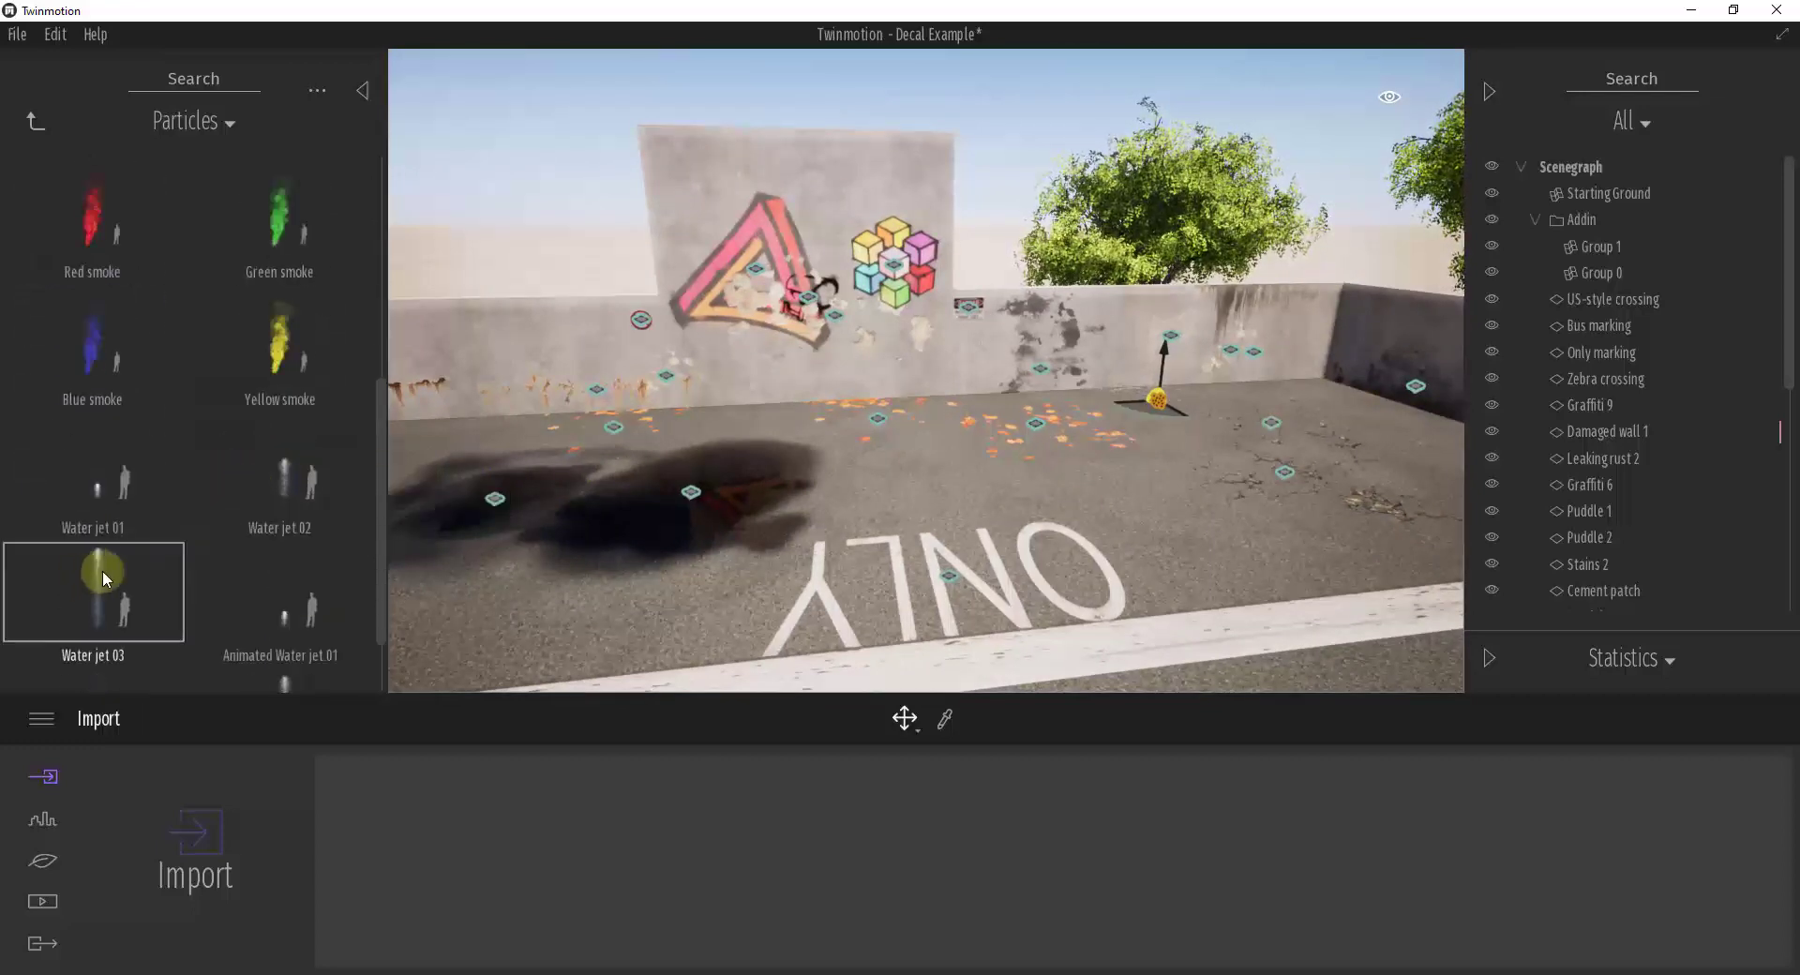
left_click_drag(104, 570, 867, 536)
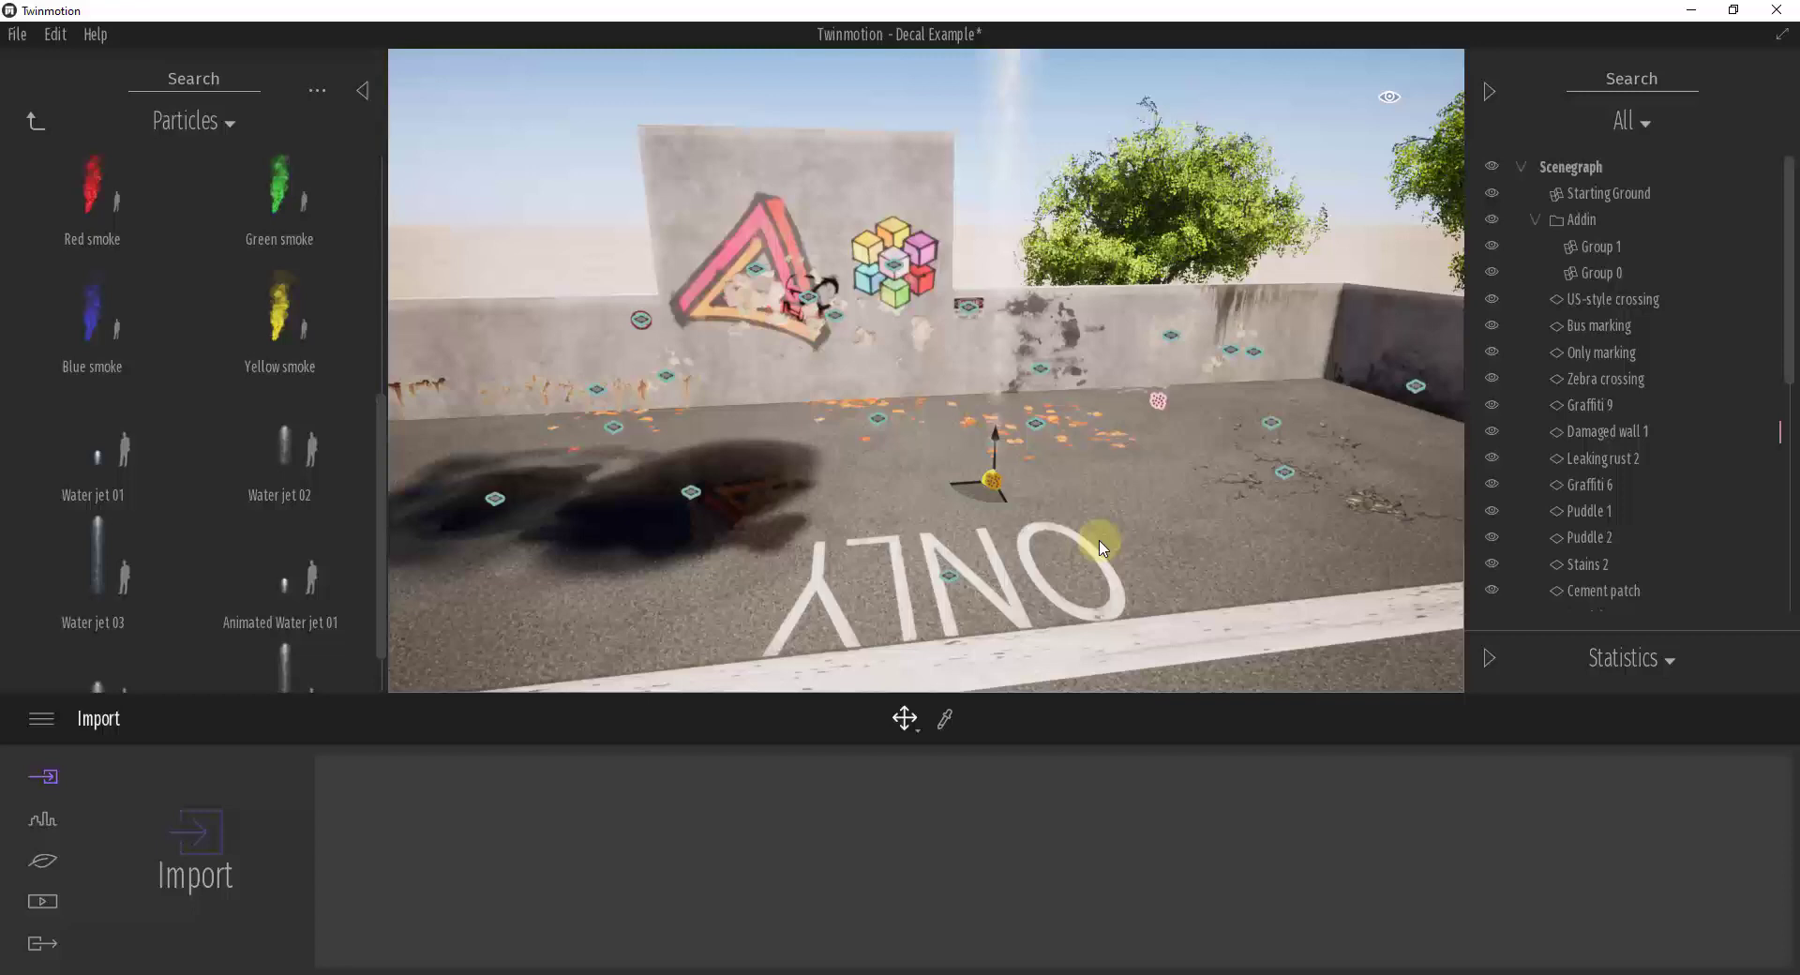
left_click_drag(1100, 549, 975, 459)
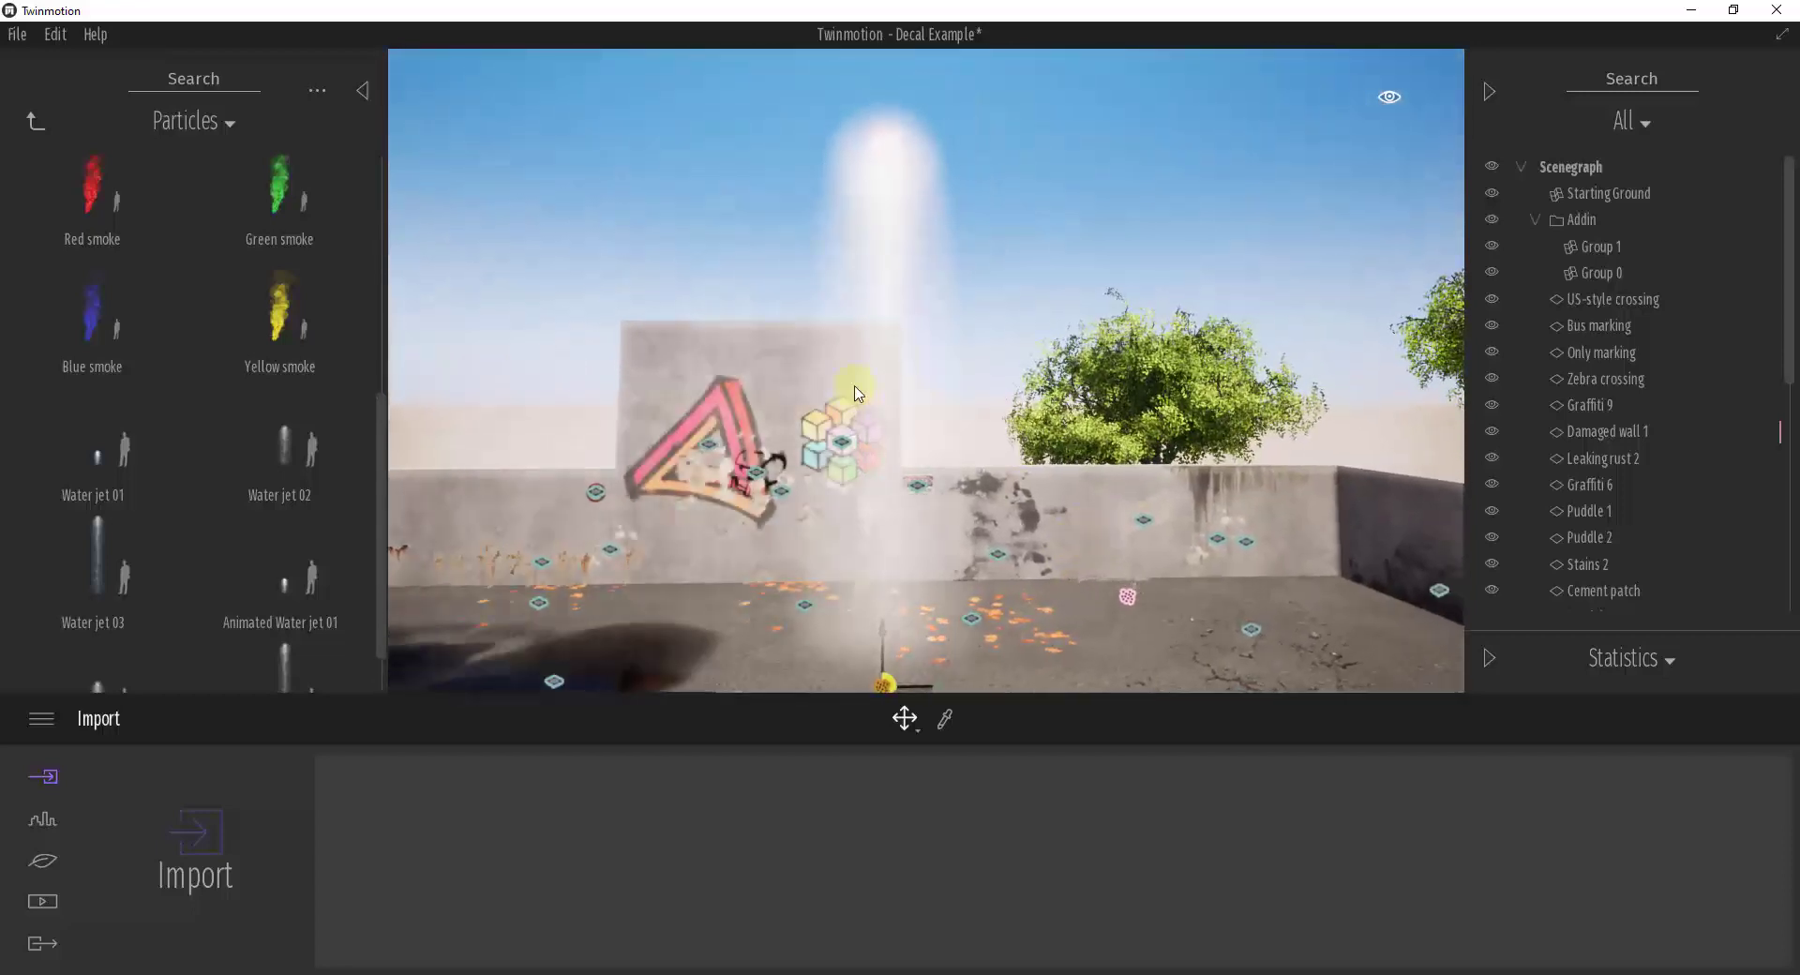
left_click_drag(855, 392, 898, 107)
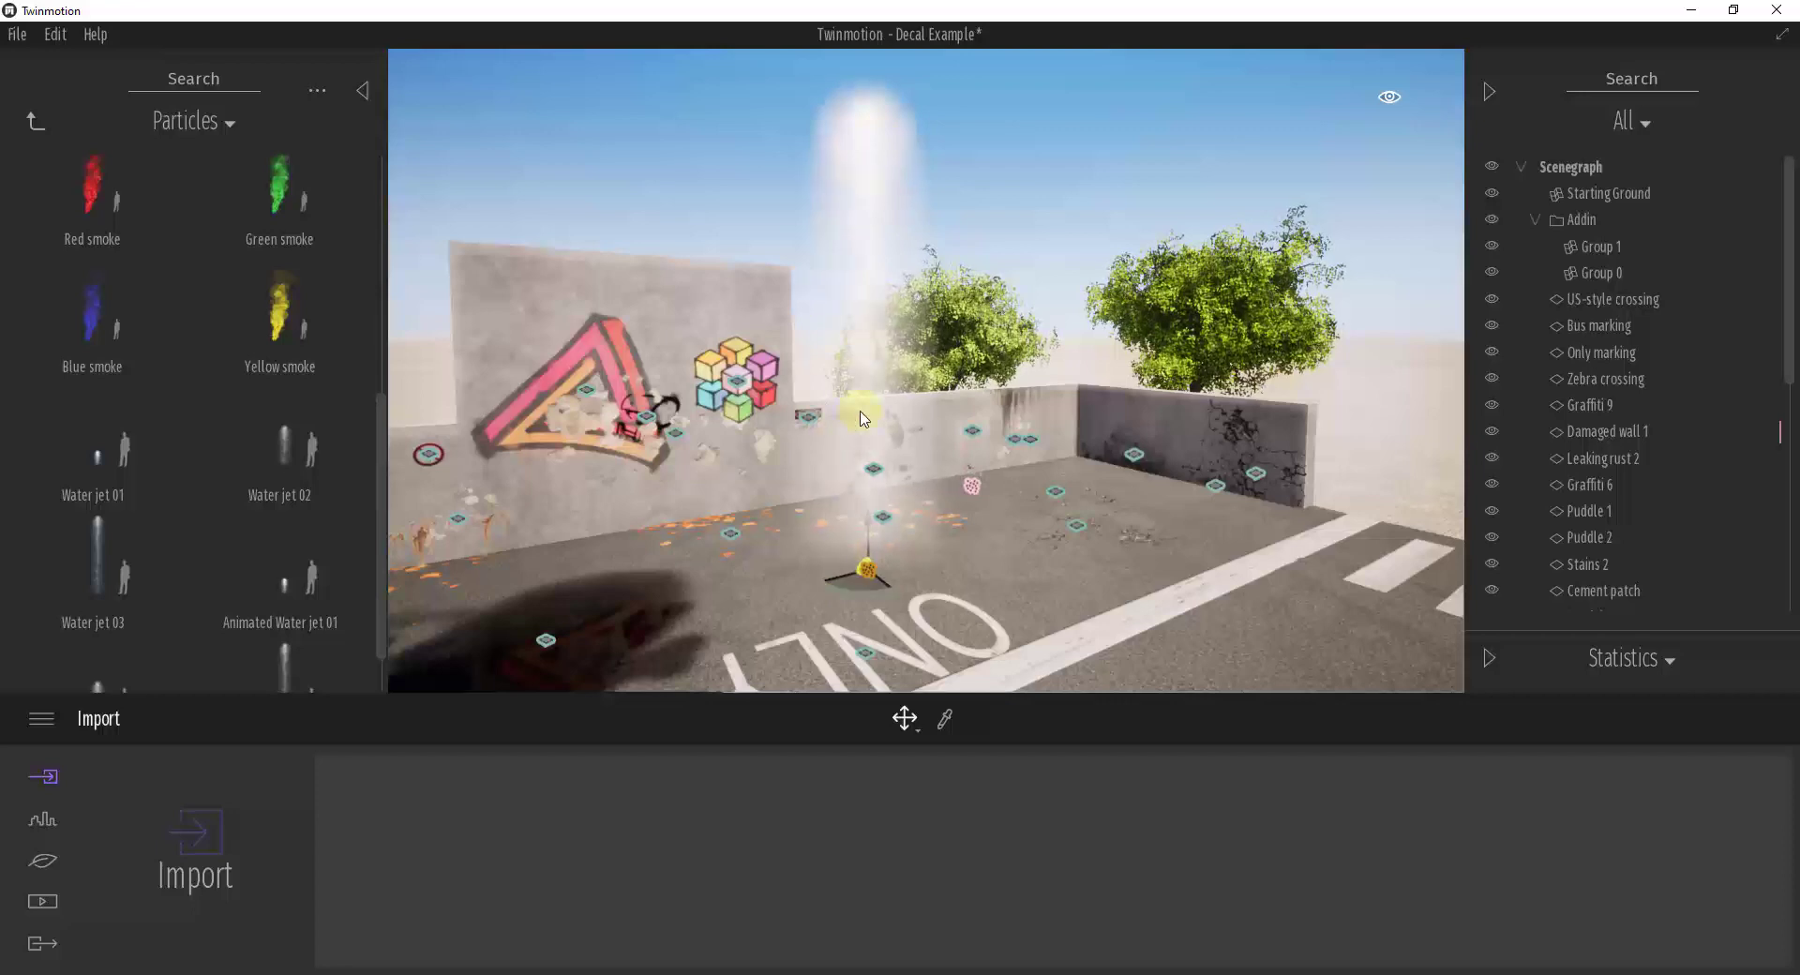
left_click_drag(862, 419, 972, 190)
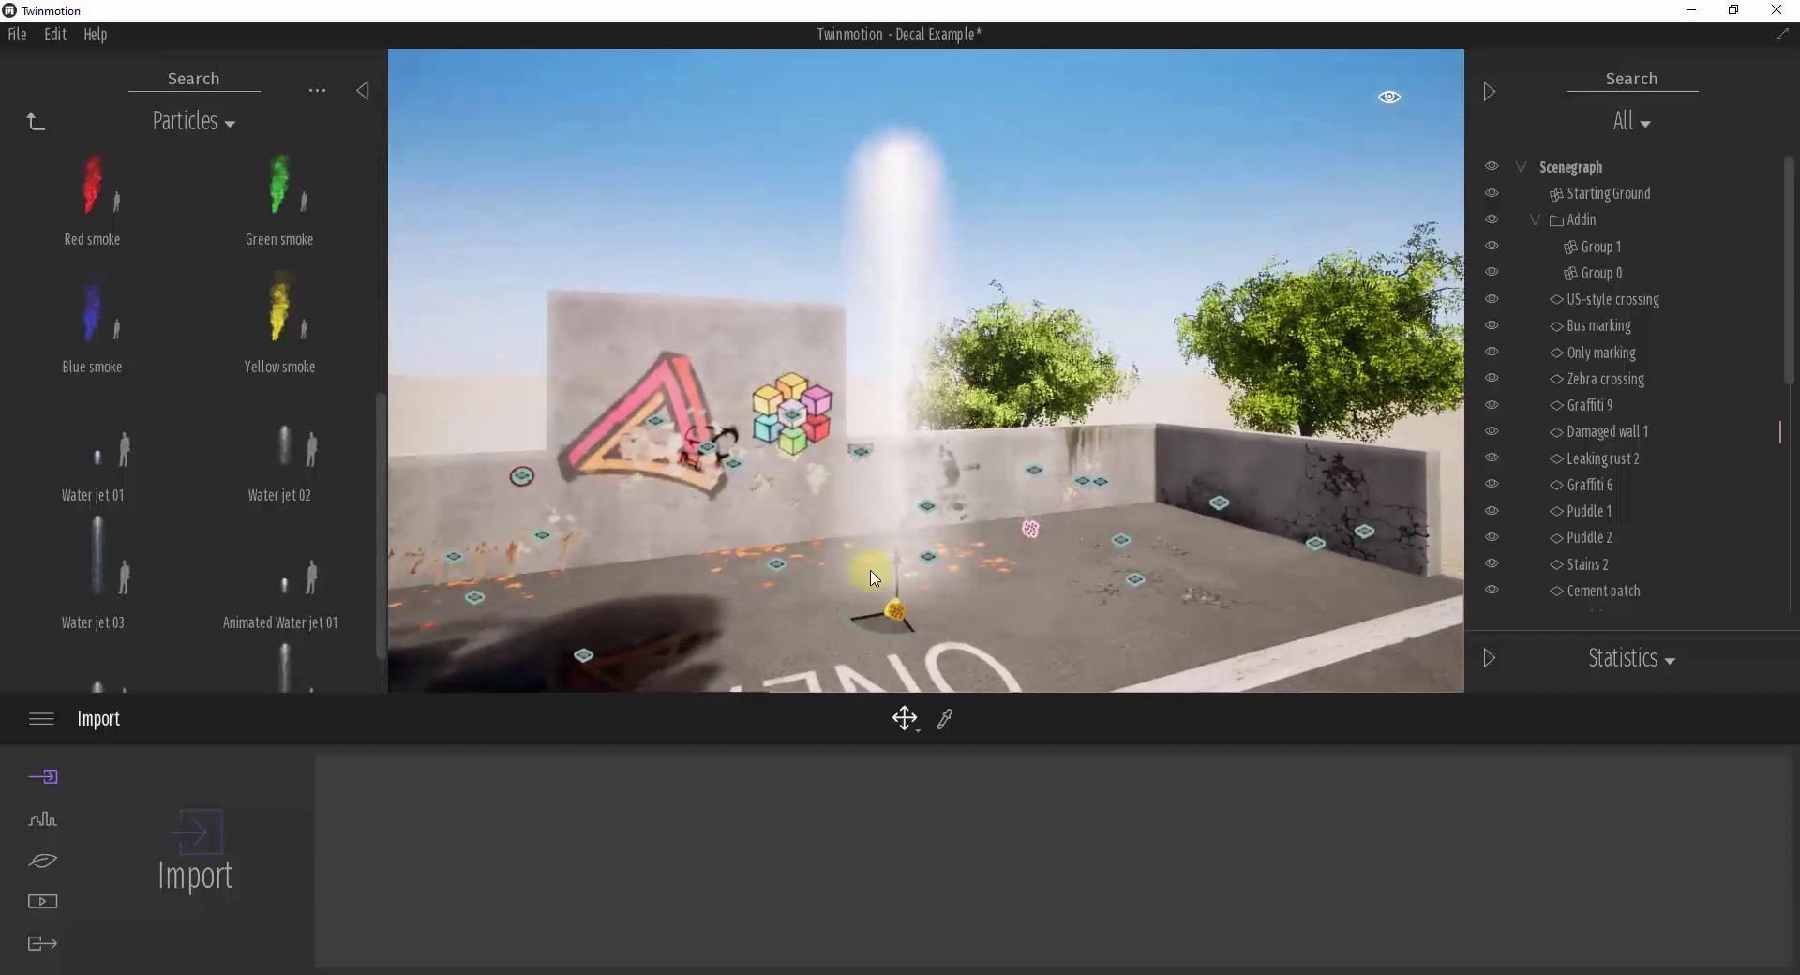
middle_click_drag(1187, 604, 1040, 600, "shift")
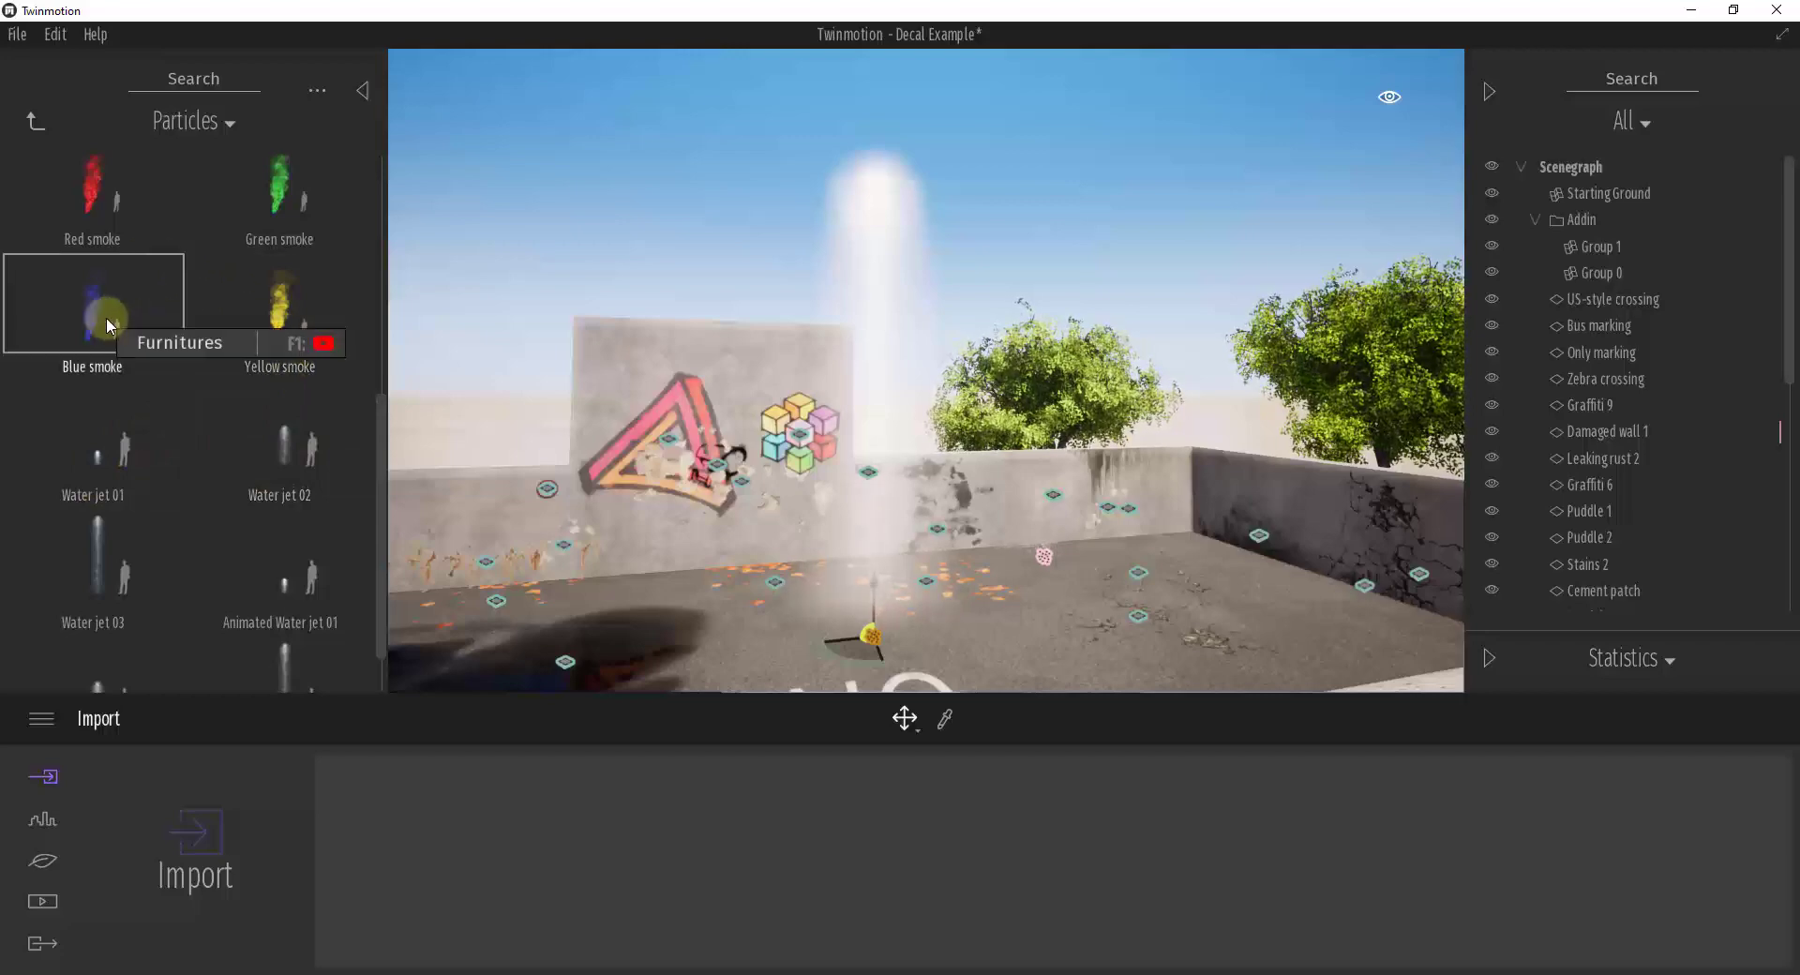
Step: Place a Blue smoke particle effect on the pavement near the corner of the concrete walls
left_click_drag(108, 325, 1240, 601)
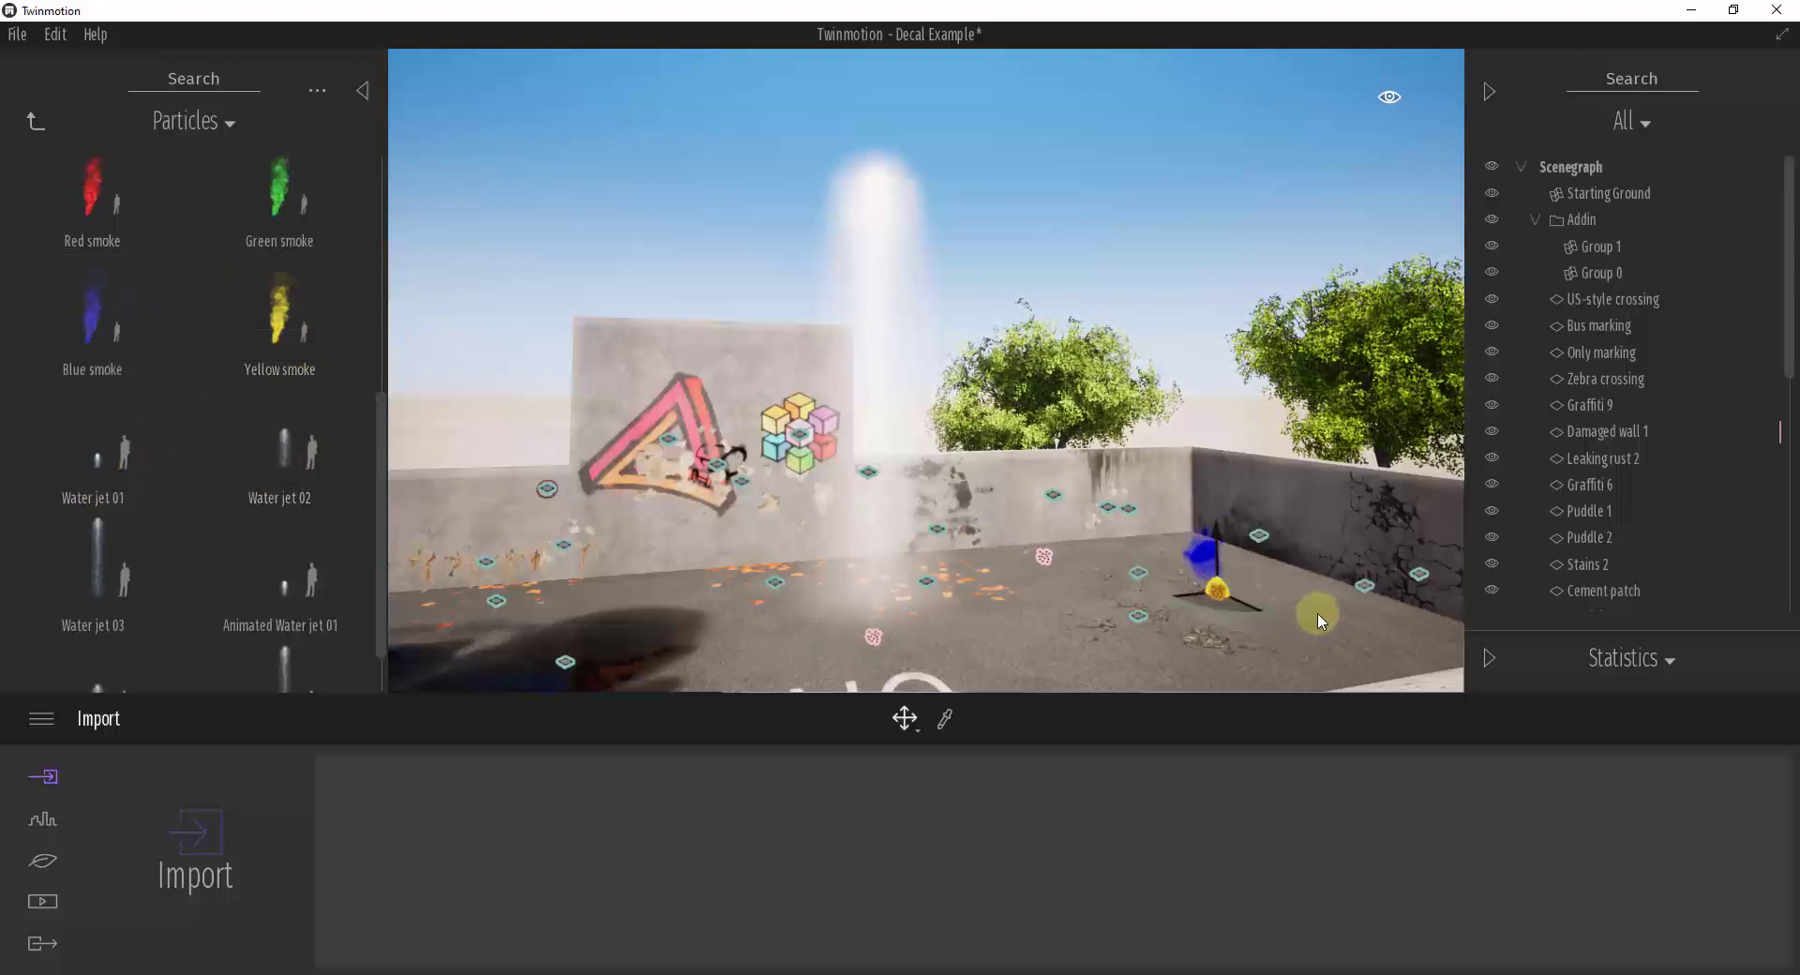
key("d")
right_click_drag(1317, 614, 1314, 614)
key("d")
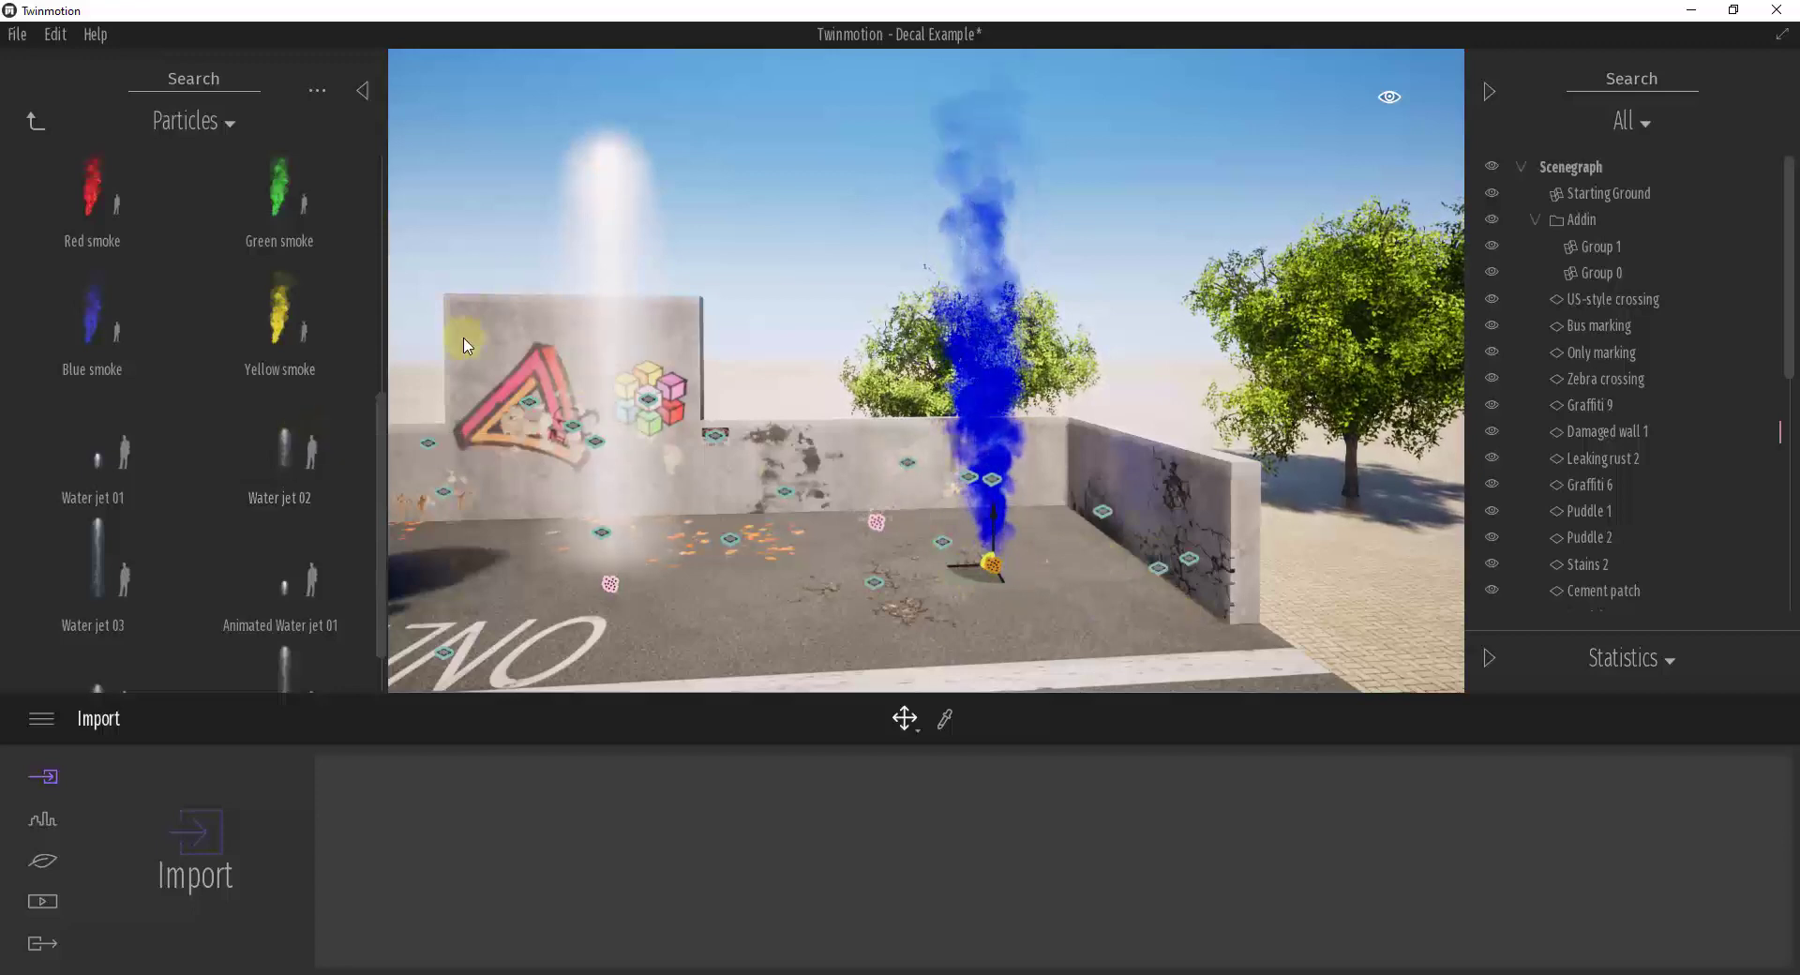
Step: Place a Smoke particle effect on the pavement beside the ONLY marking
scroll(149, 412, "up", 1)
scroll(149, 412, "up", 3)
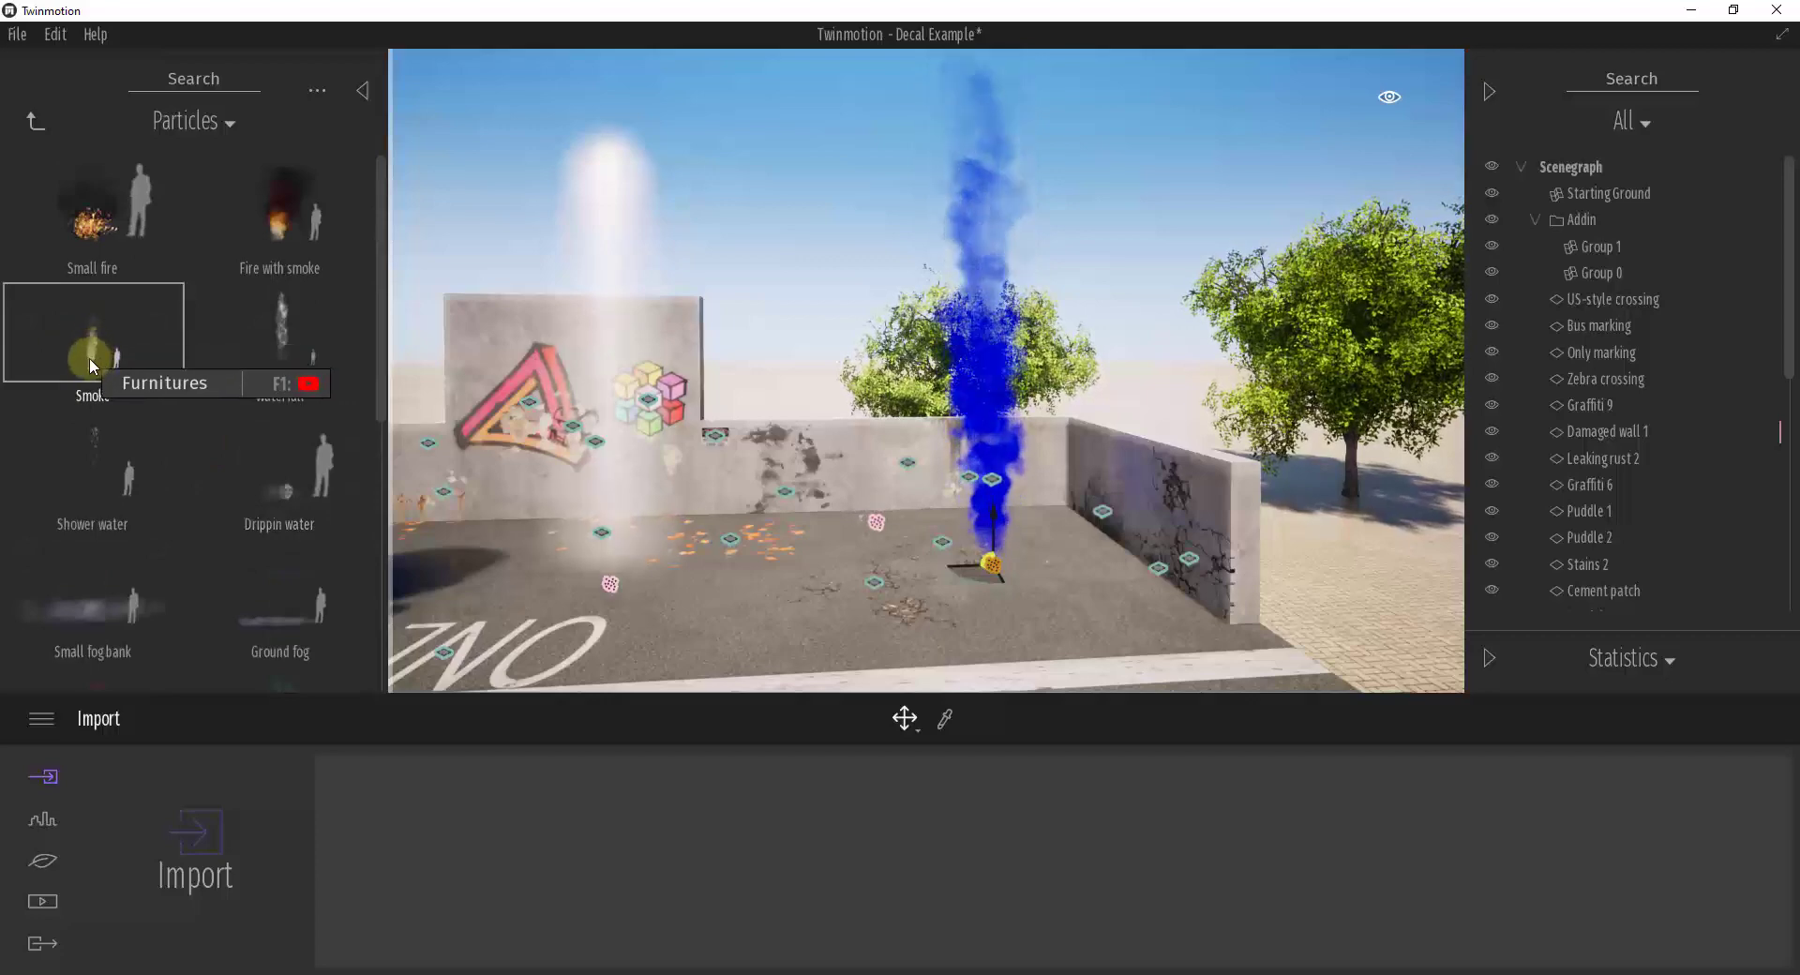
right_click_drag(1176, 576, 1148, 575)
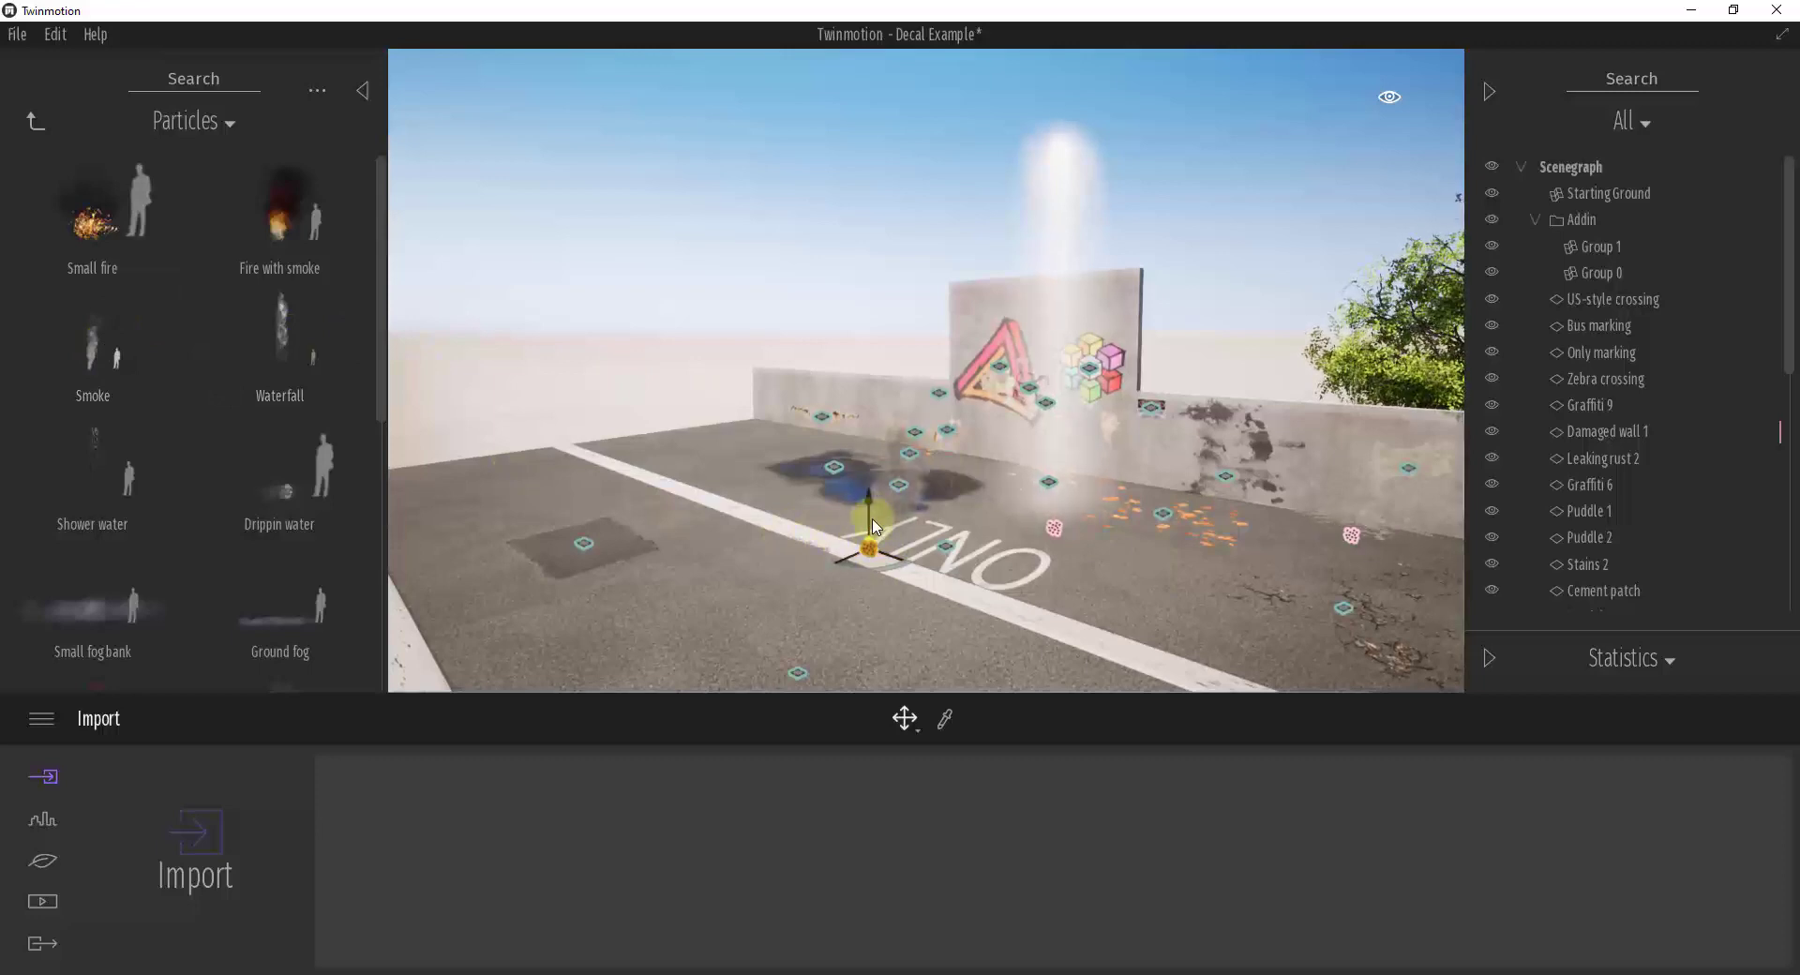
Step: Place the Truck06 vehicle from the Misc vehicles on the pavement beside the ONLY marking
left_click(53, 122)
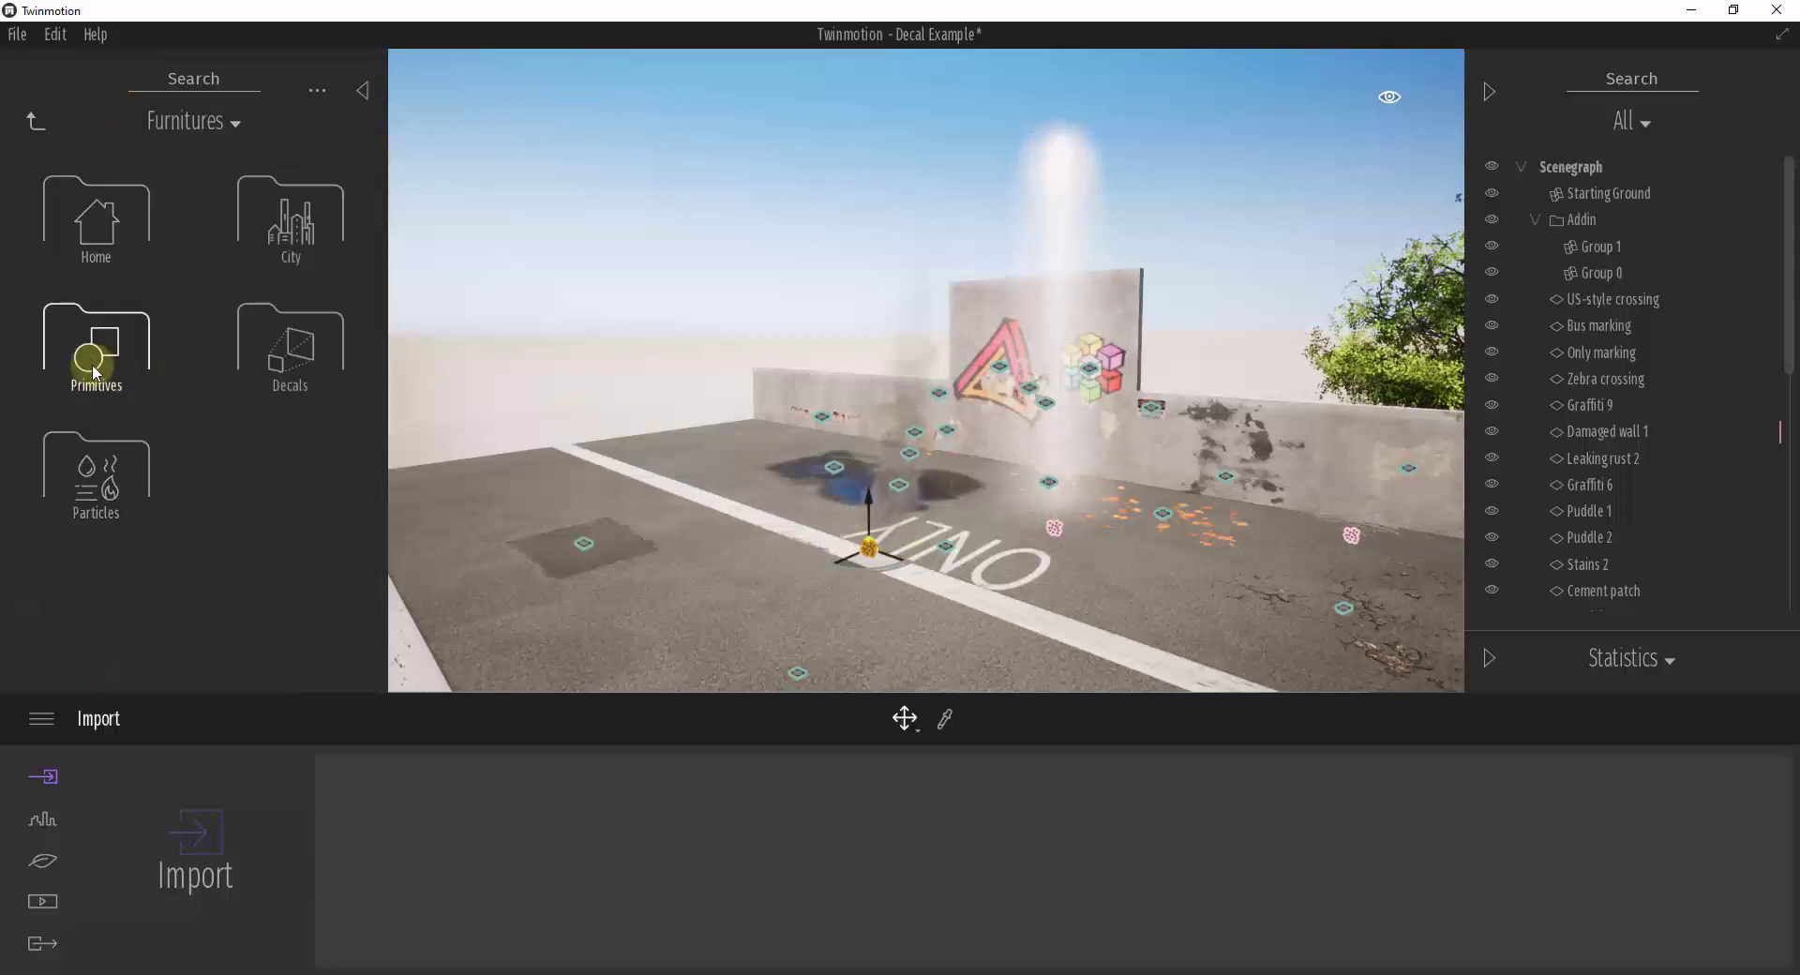
left_click(89, 235)
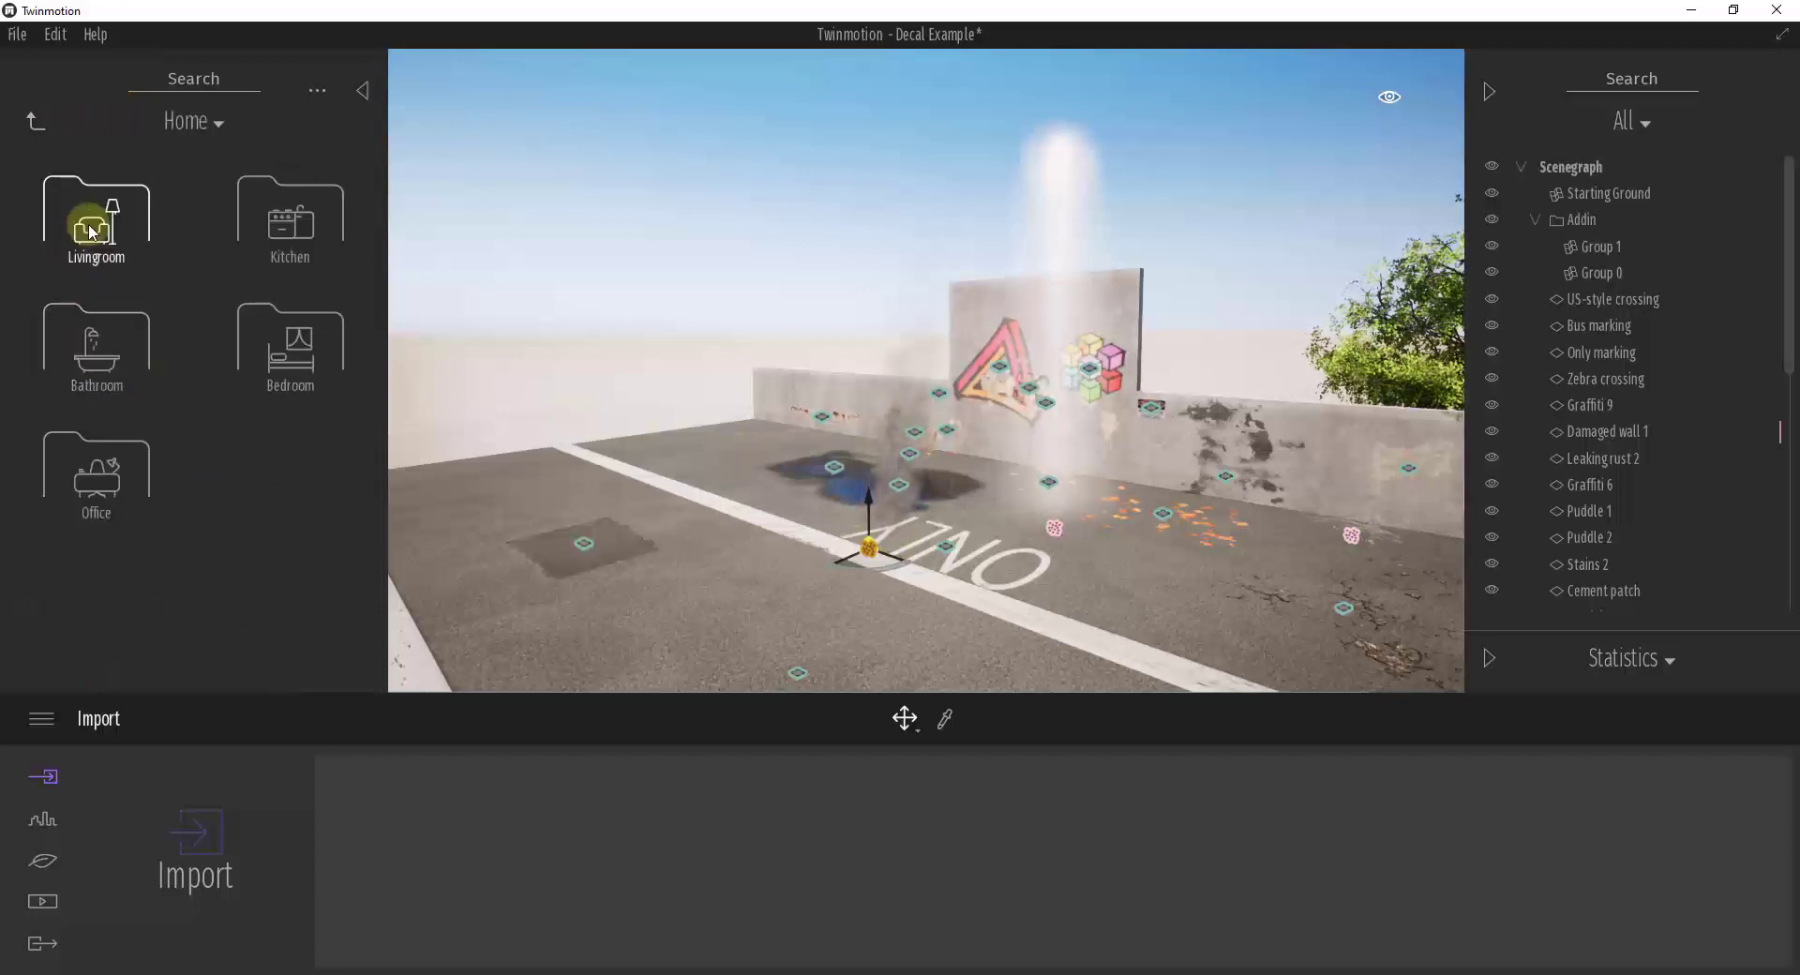
left_click(35, 121)
left_click(36, 121)
left_click(291, 480)
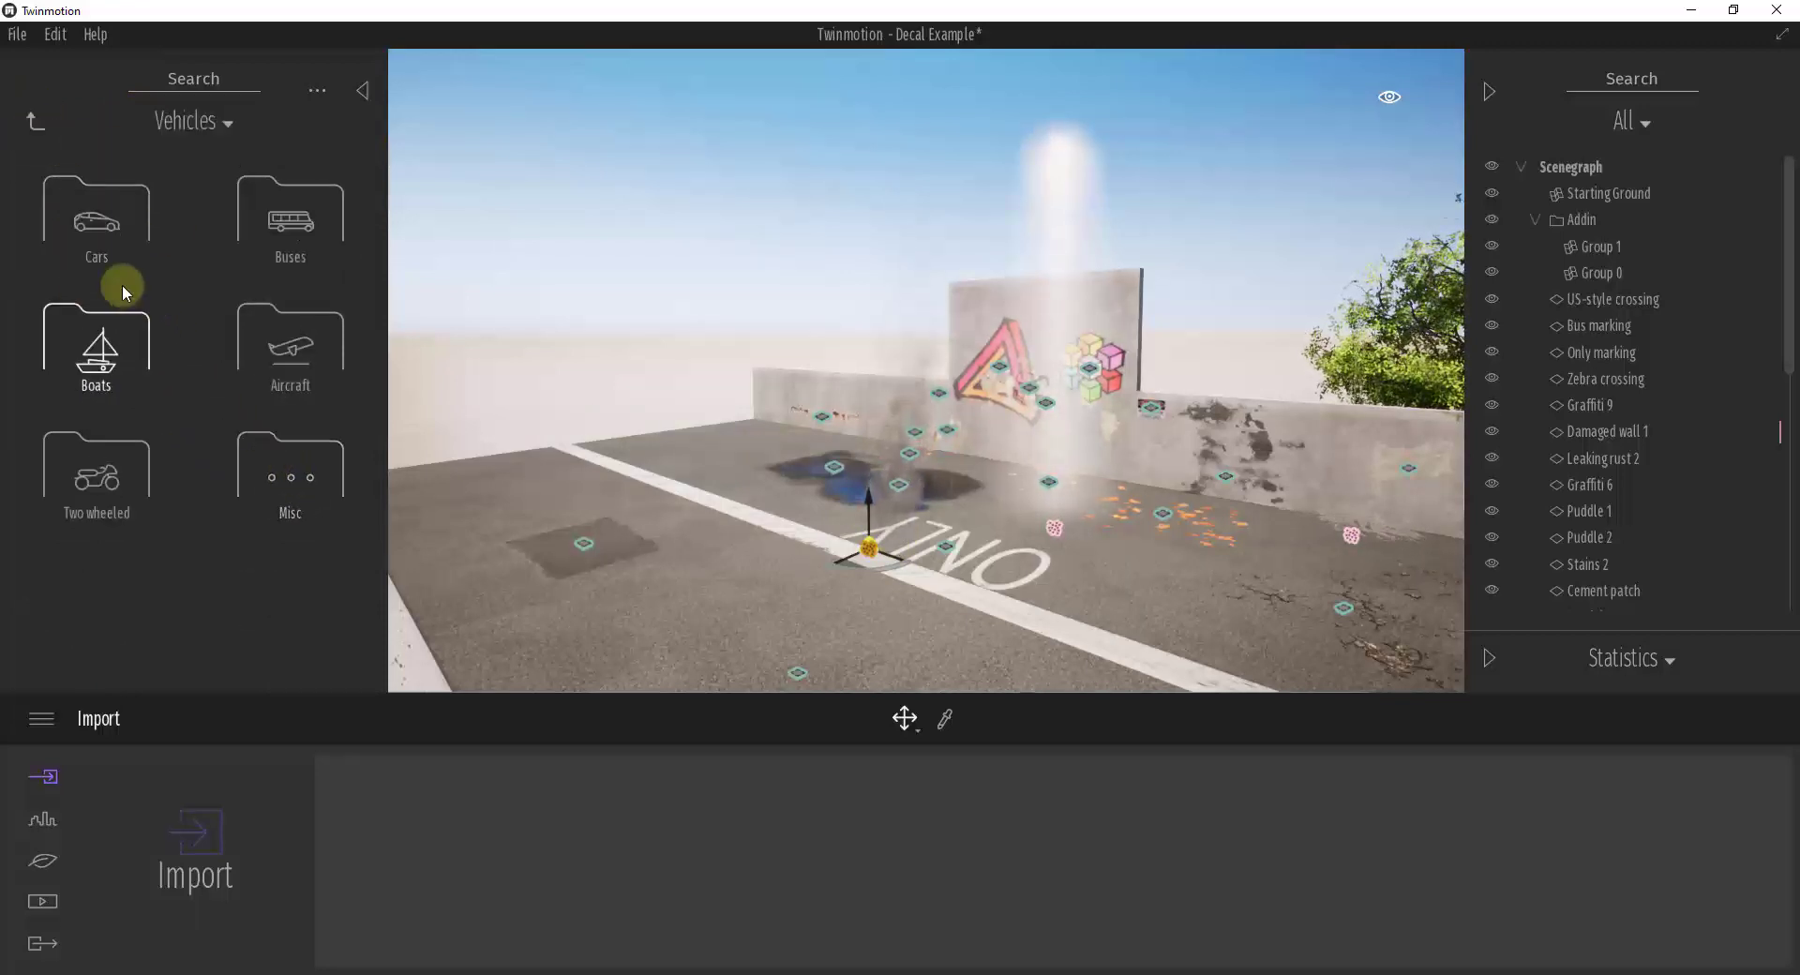
left_click(318, 473)
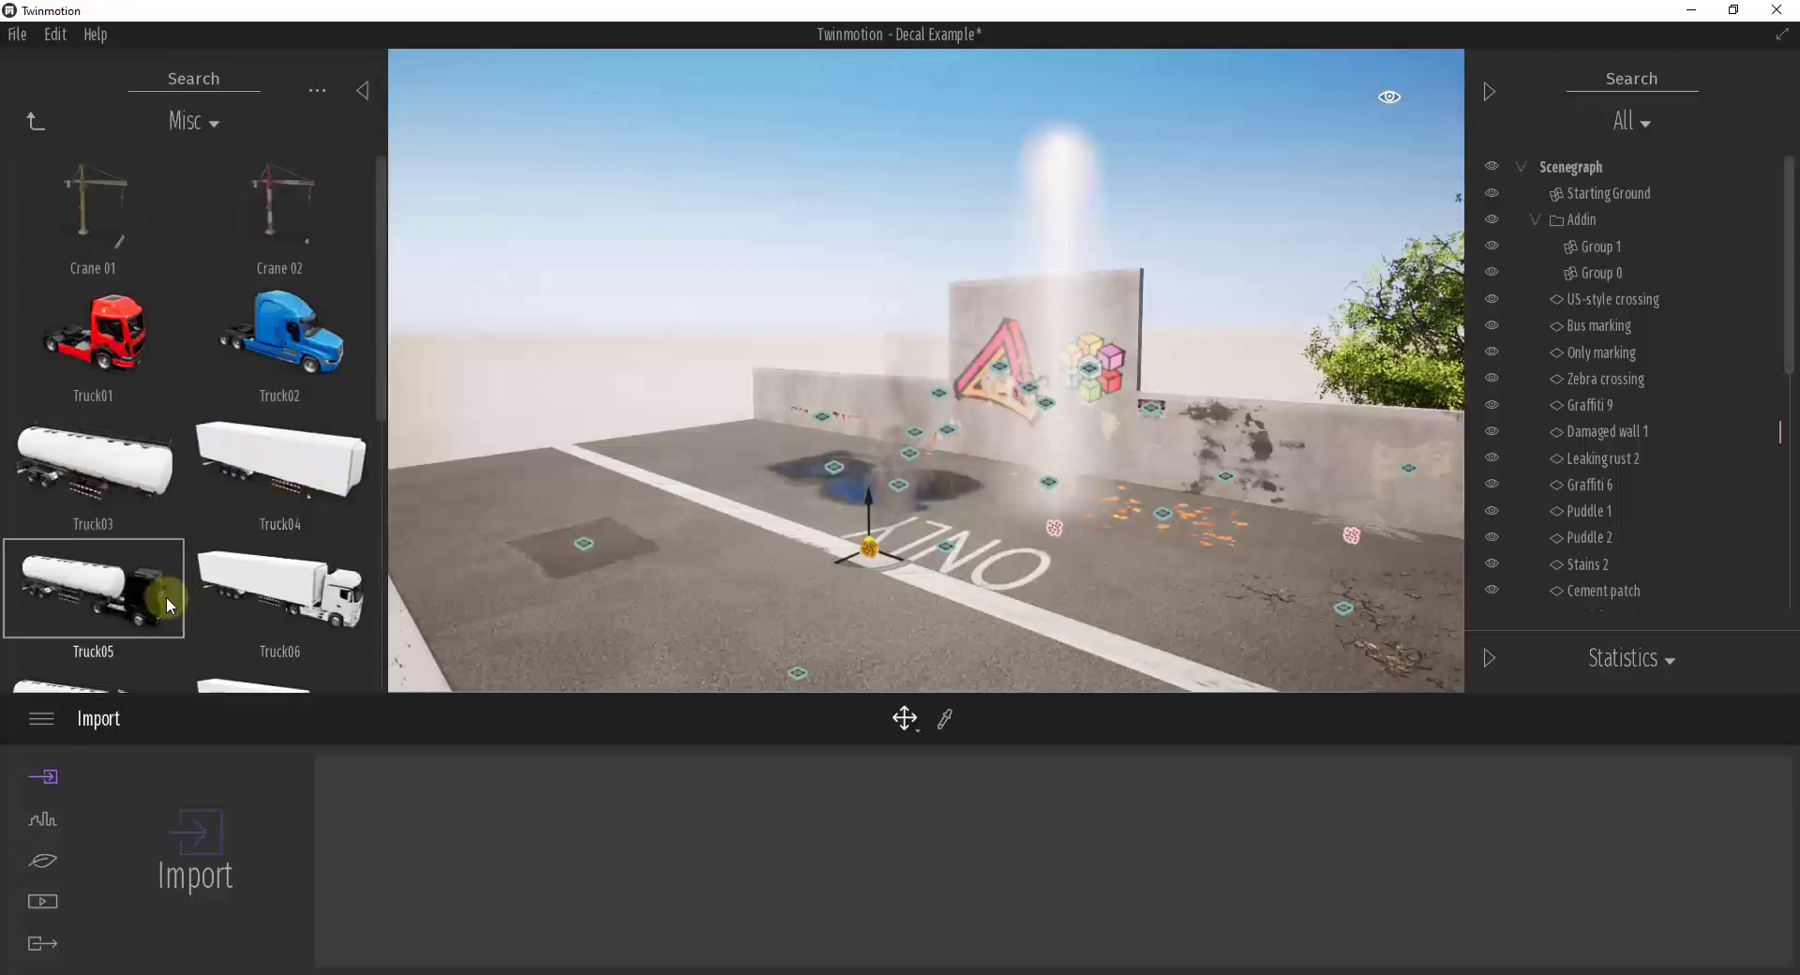
left_click_drag(245, 596, 568, 491)
Step: Place a Smoke particle effect on the truck behind its cab as exhaust and view it from the front
middle_click_drag(703, 525, 753, 523, "shift")
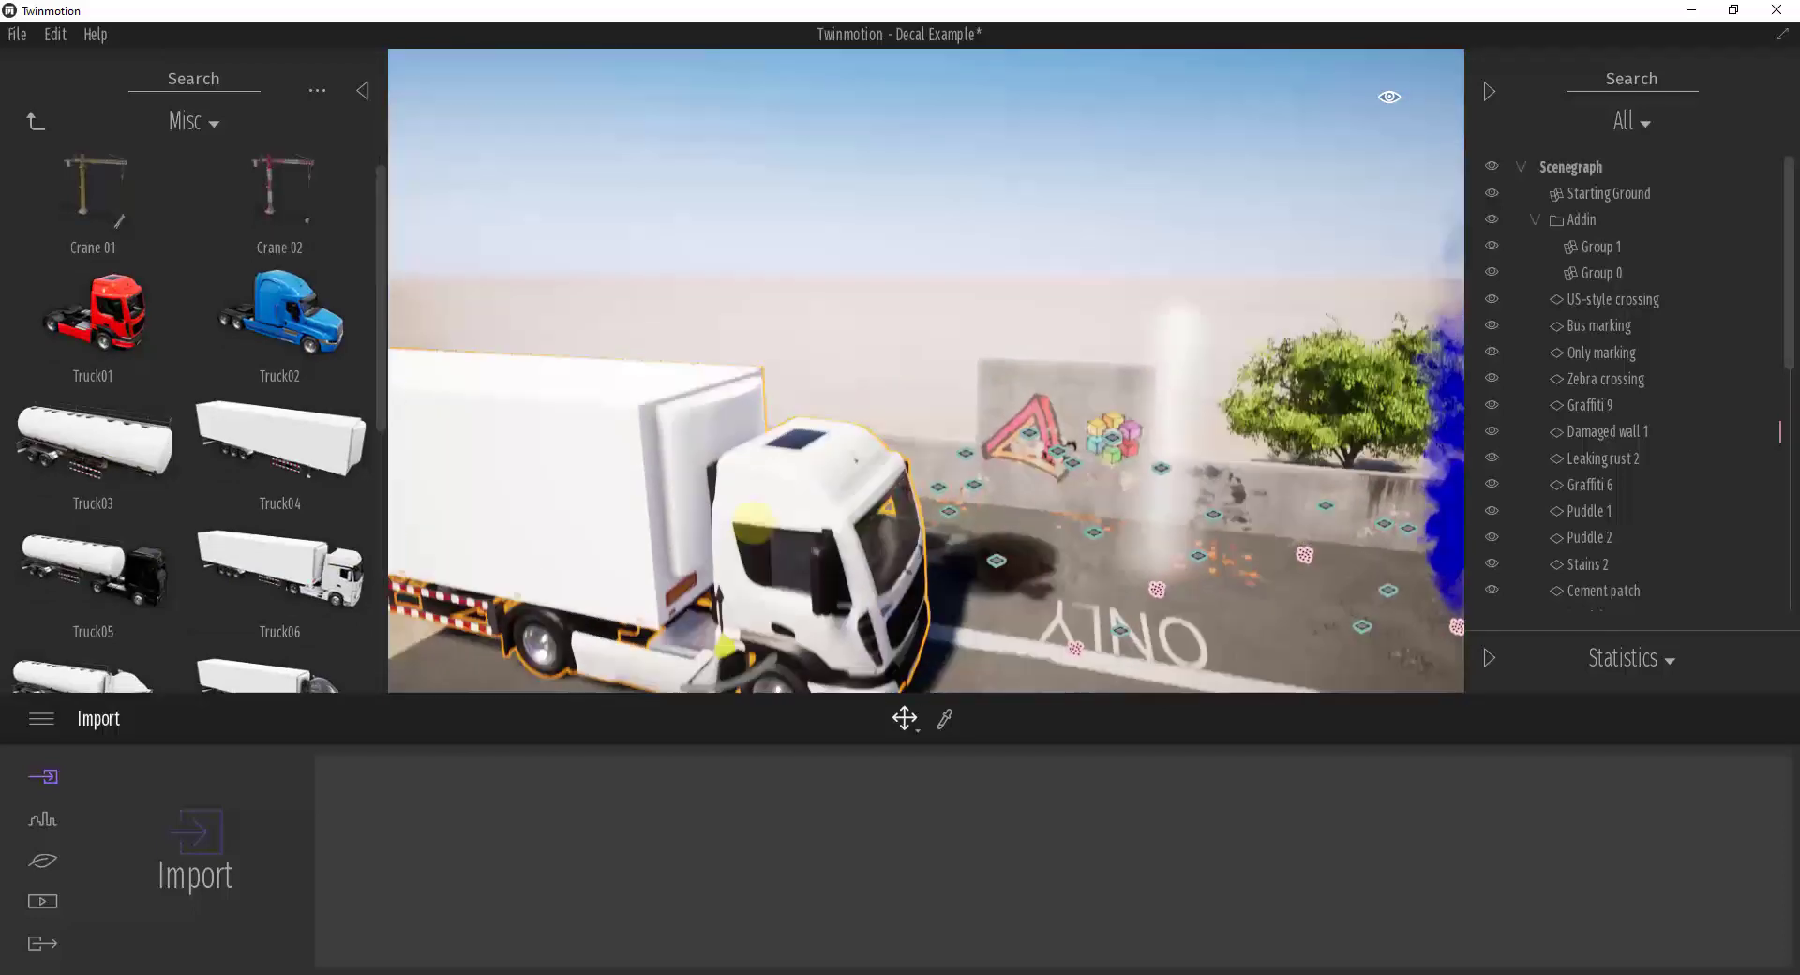
key("Up")
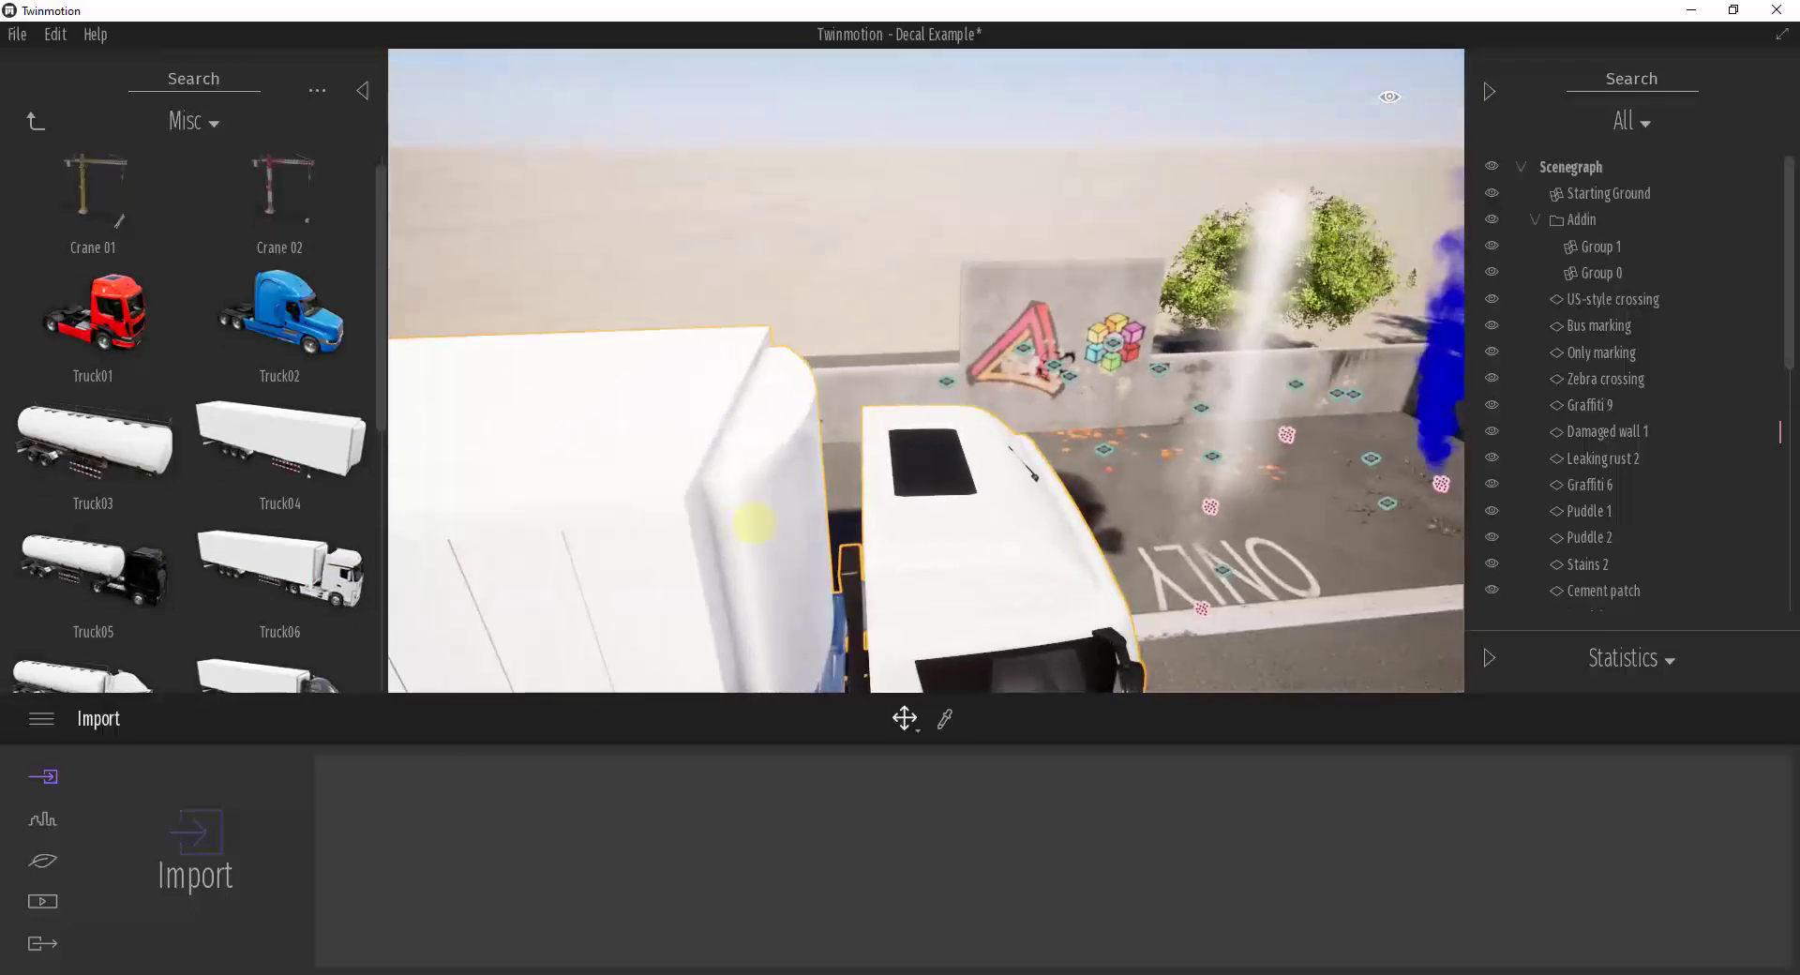
key("Down")
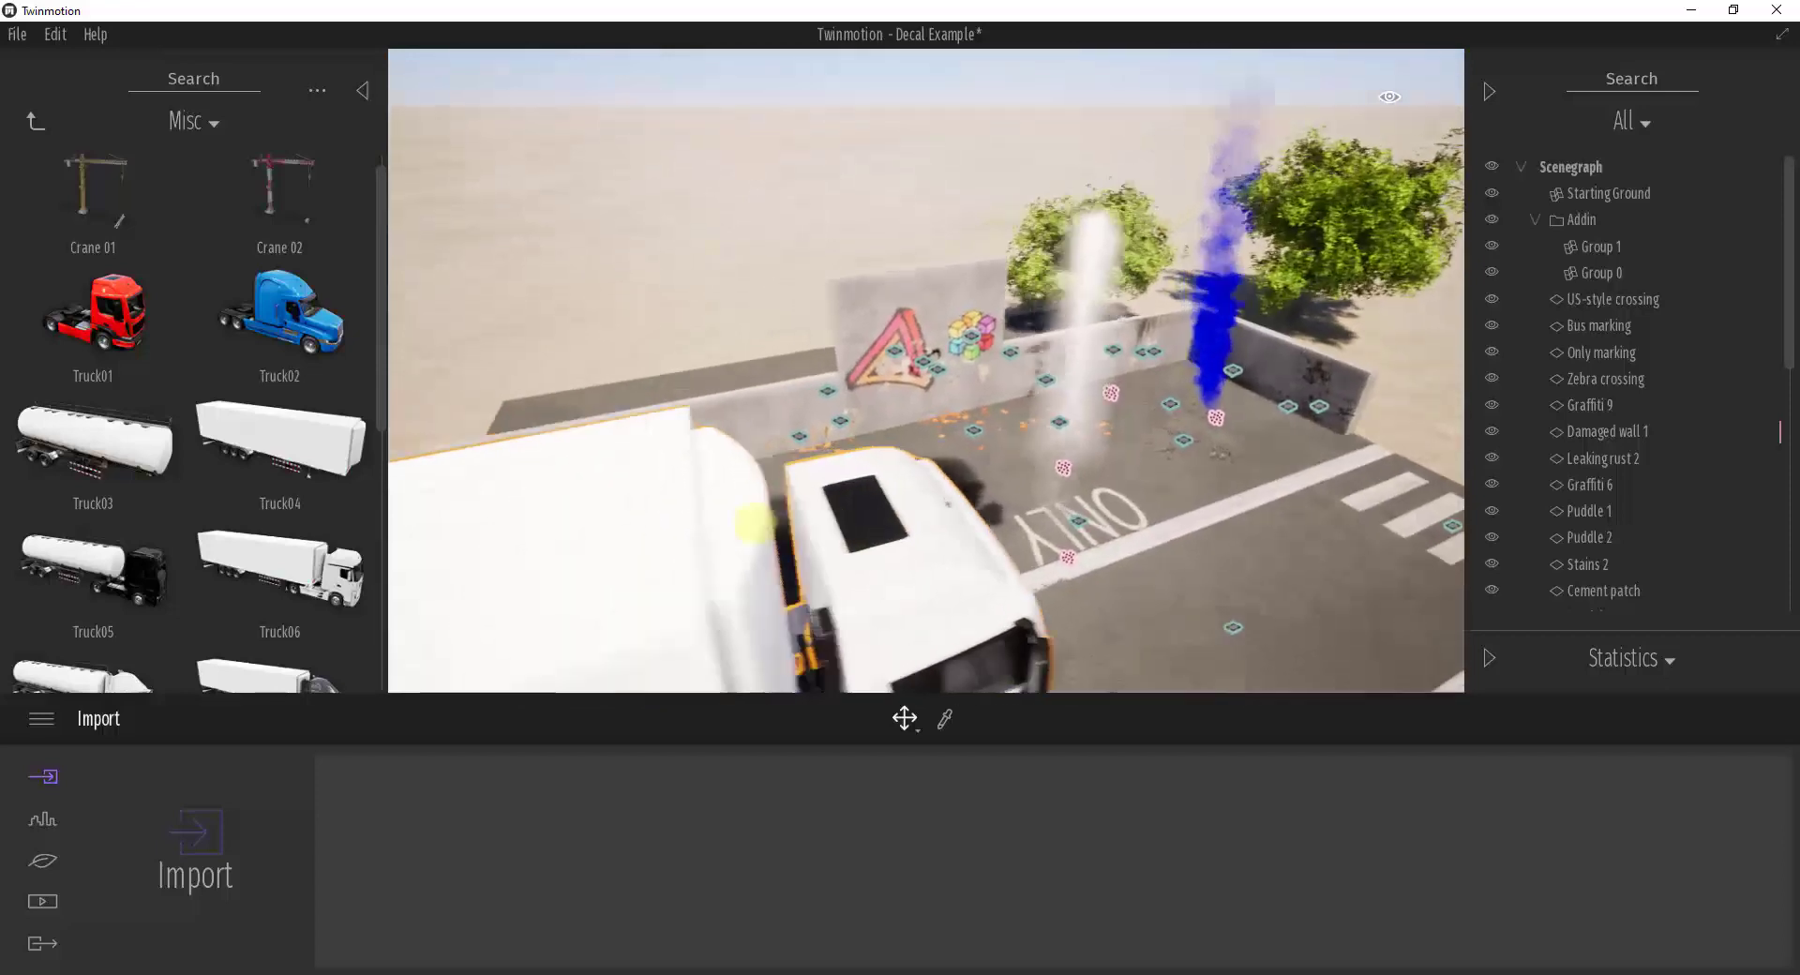
key("Down")
key("Down")
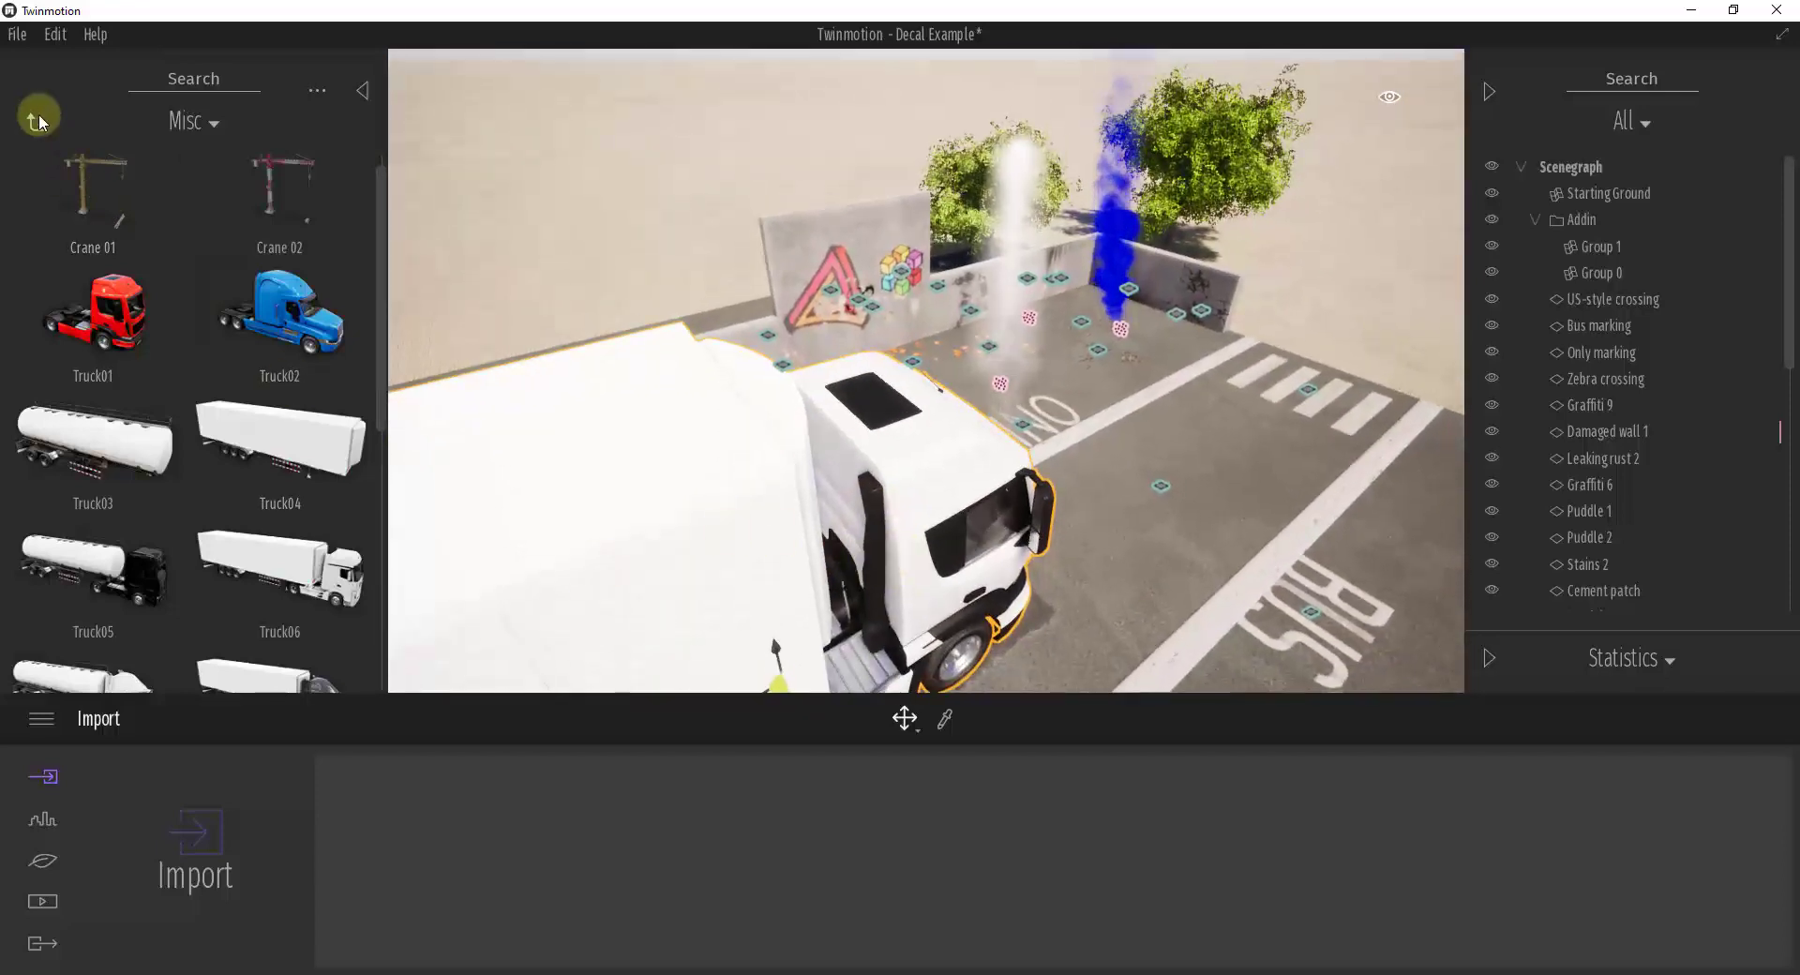
left_click(38, 114)
left_click(35, 115)
left_click(120, 356)
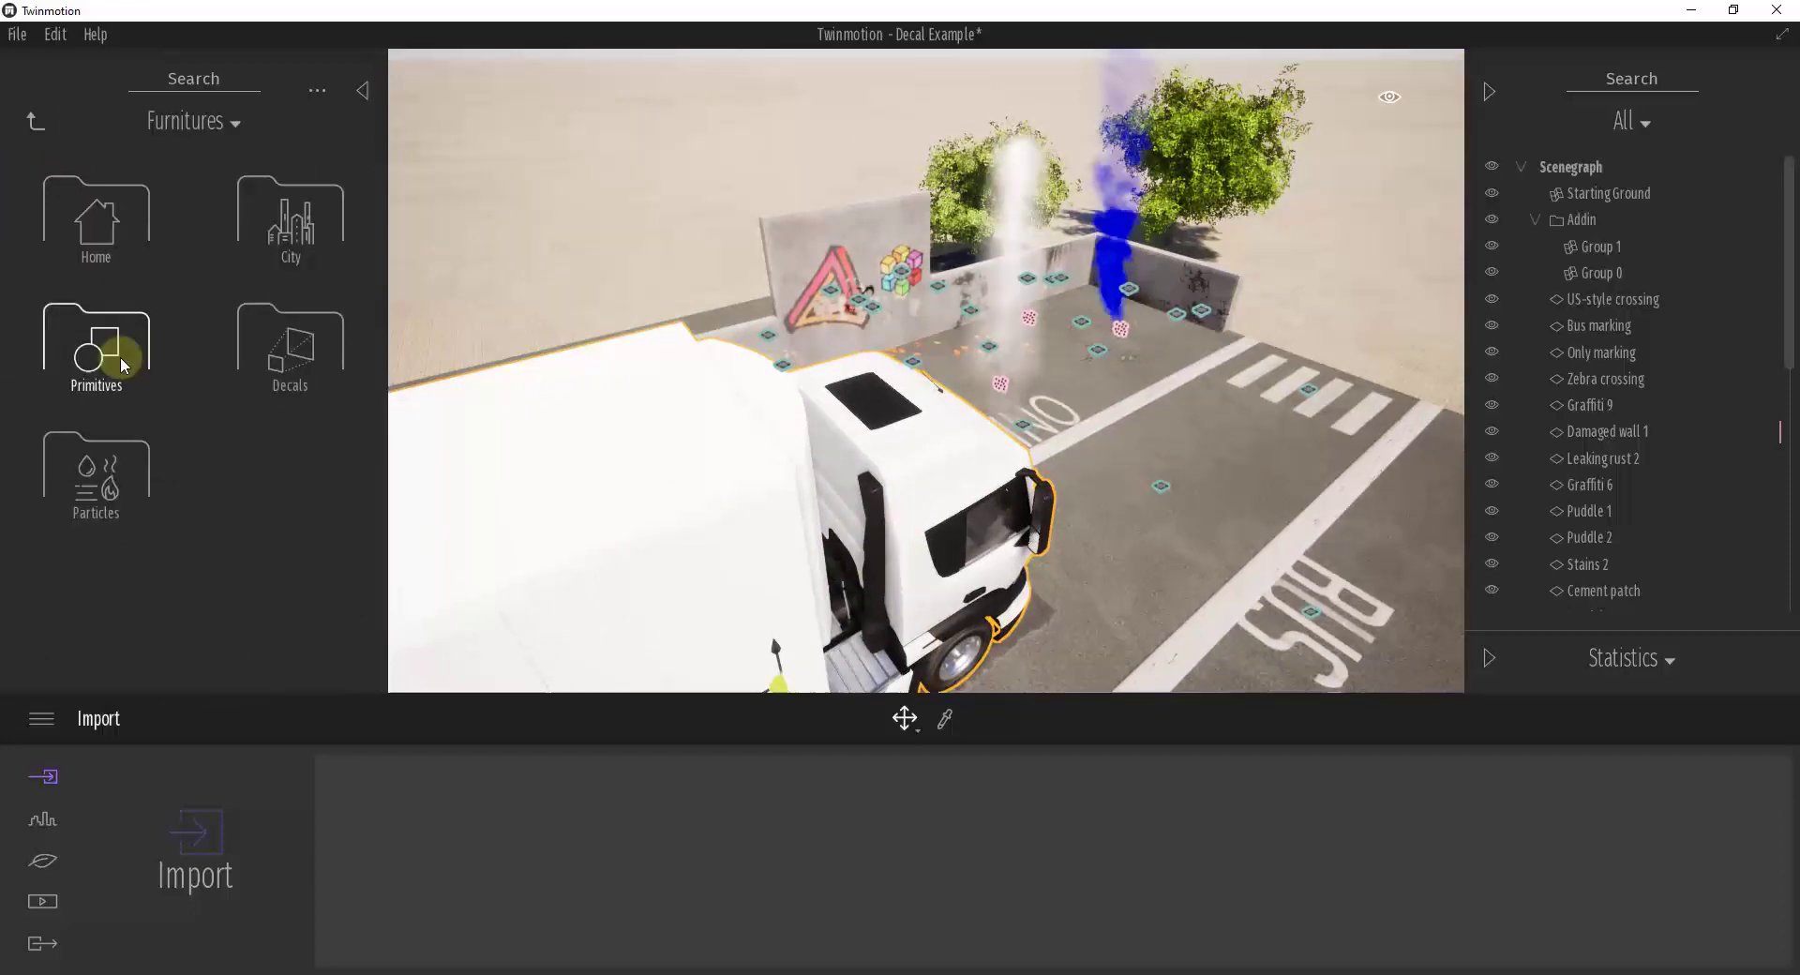
left_click(98, 480)
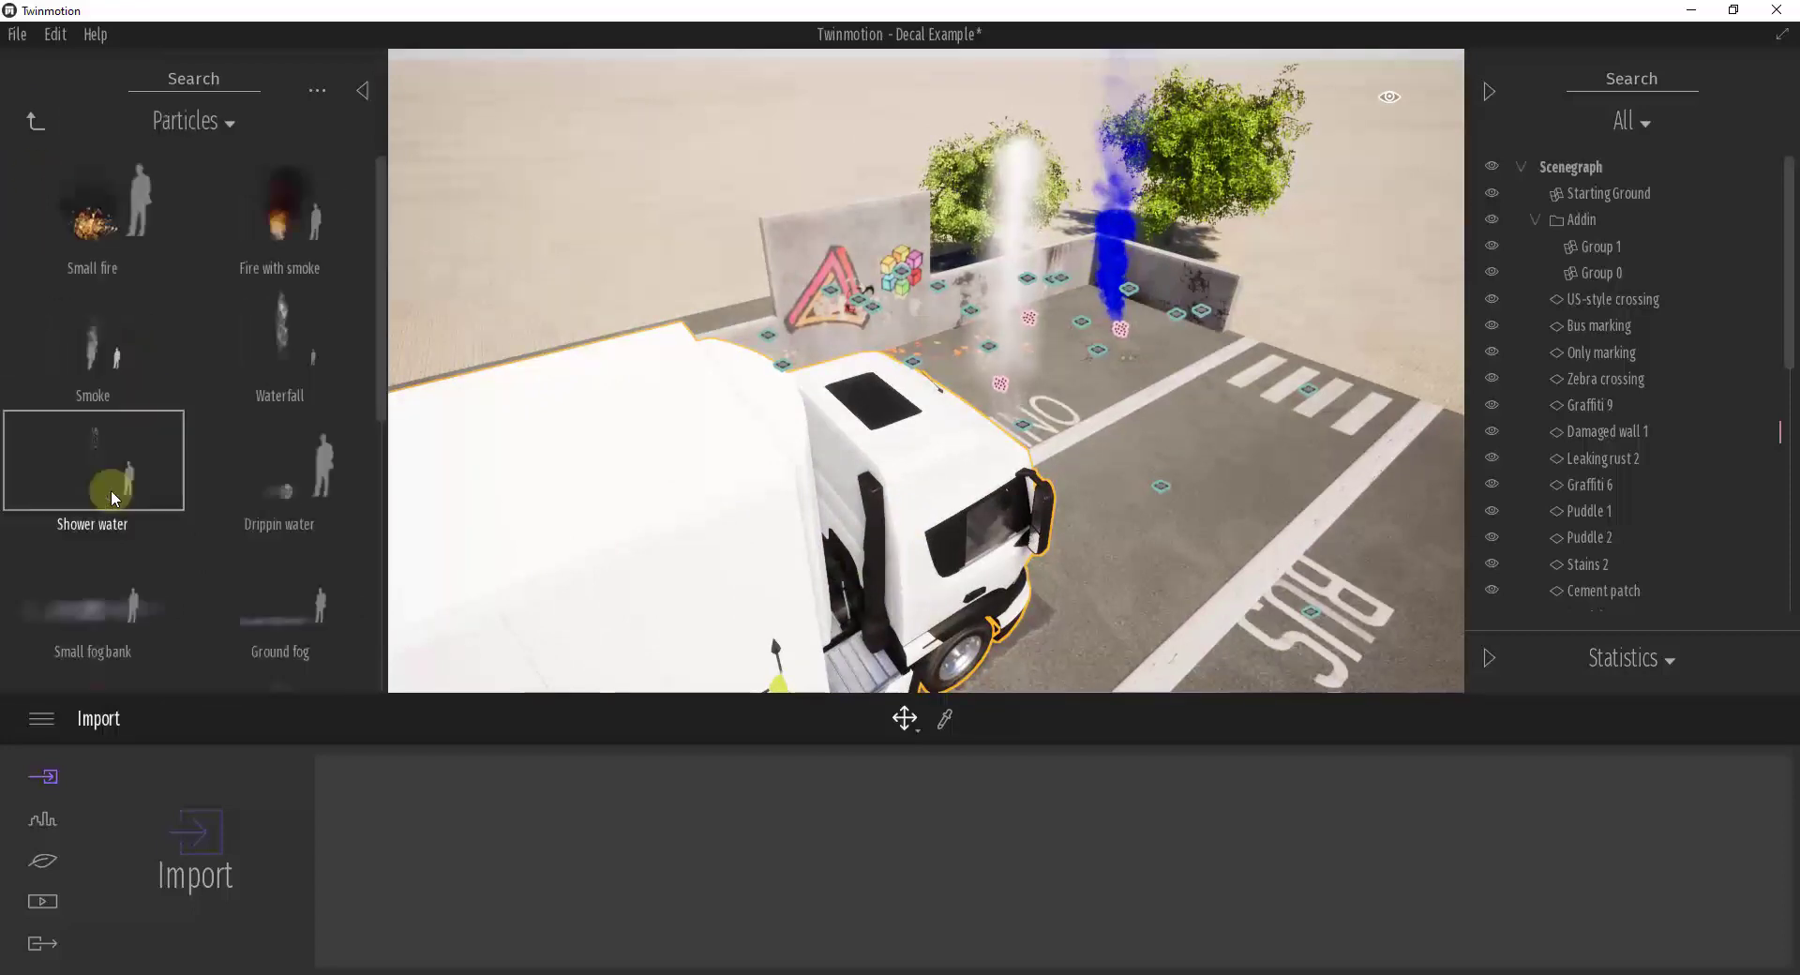
left_click(870, 490)
middle_click_drag(950, 542, 942, 534, "shift")
left_click_drag(943, 533, 905, 508)
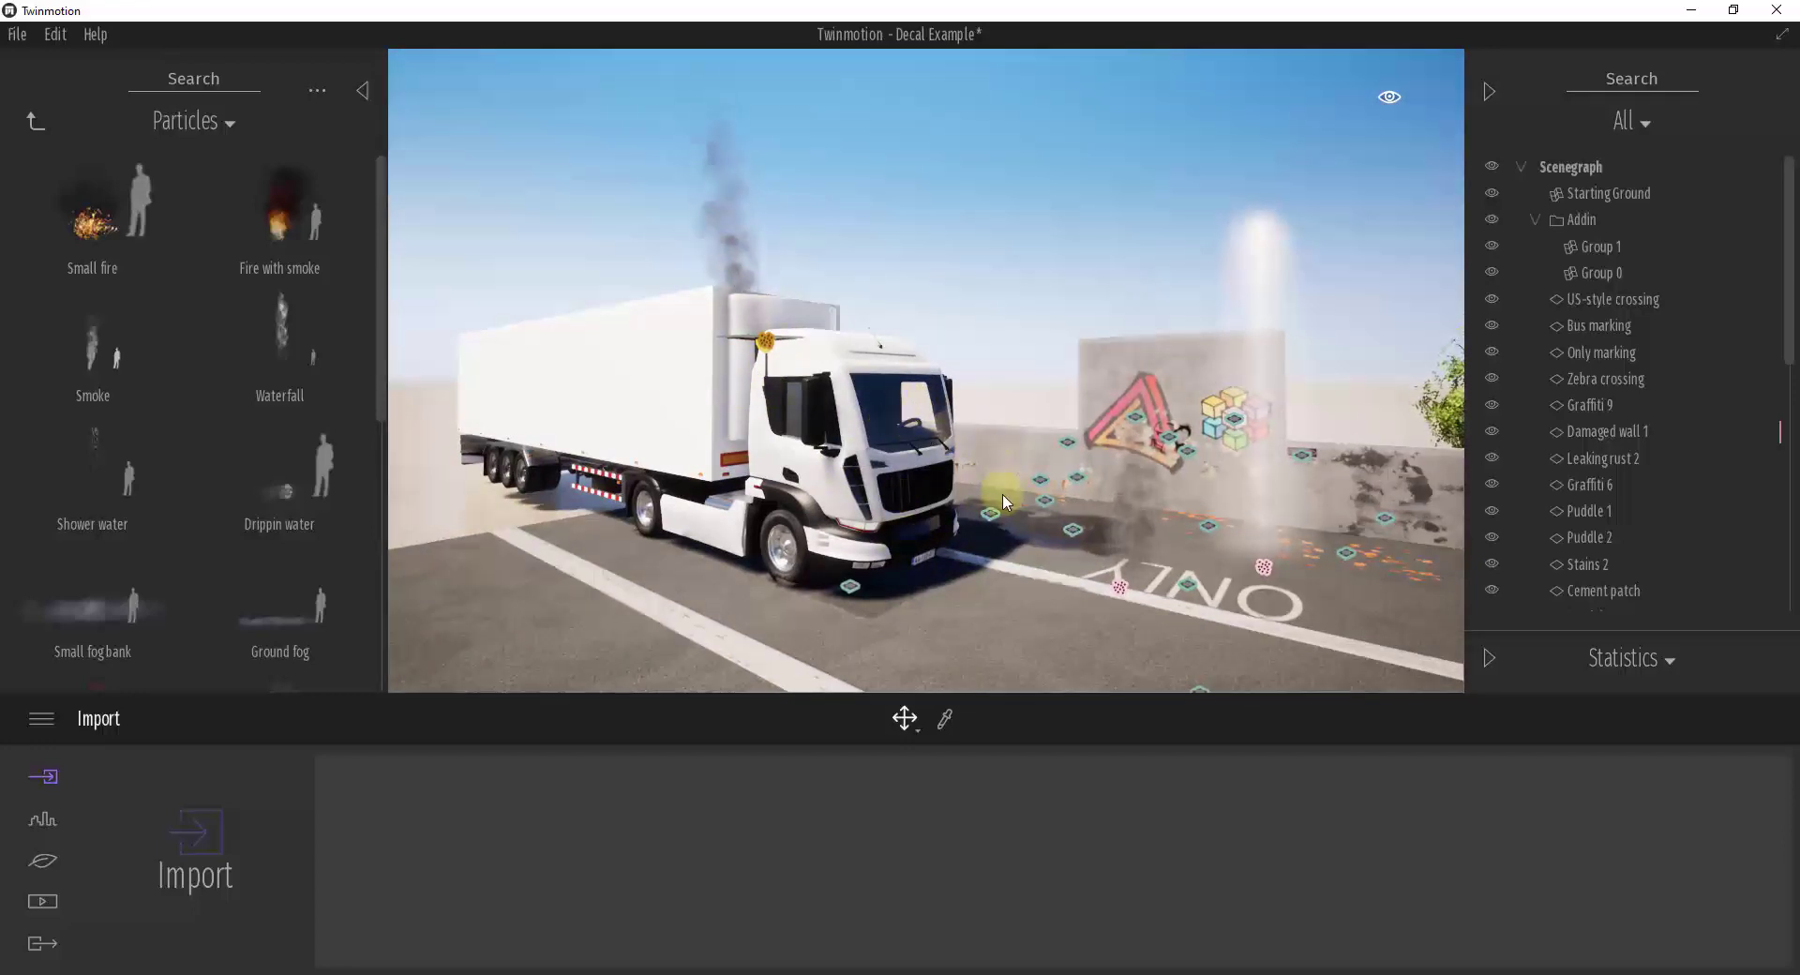
scroll(178, 436, "down", 4)
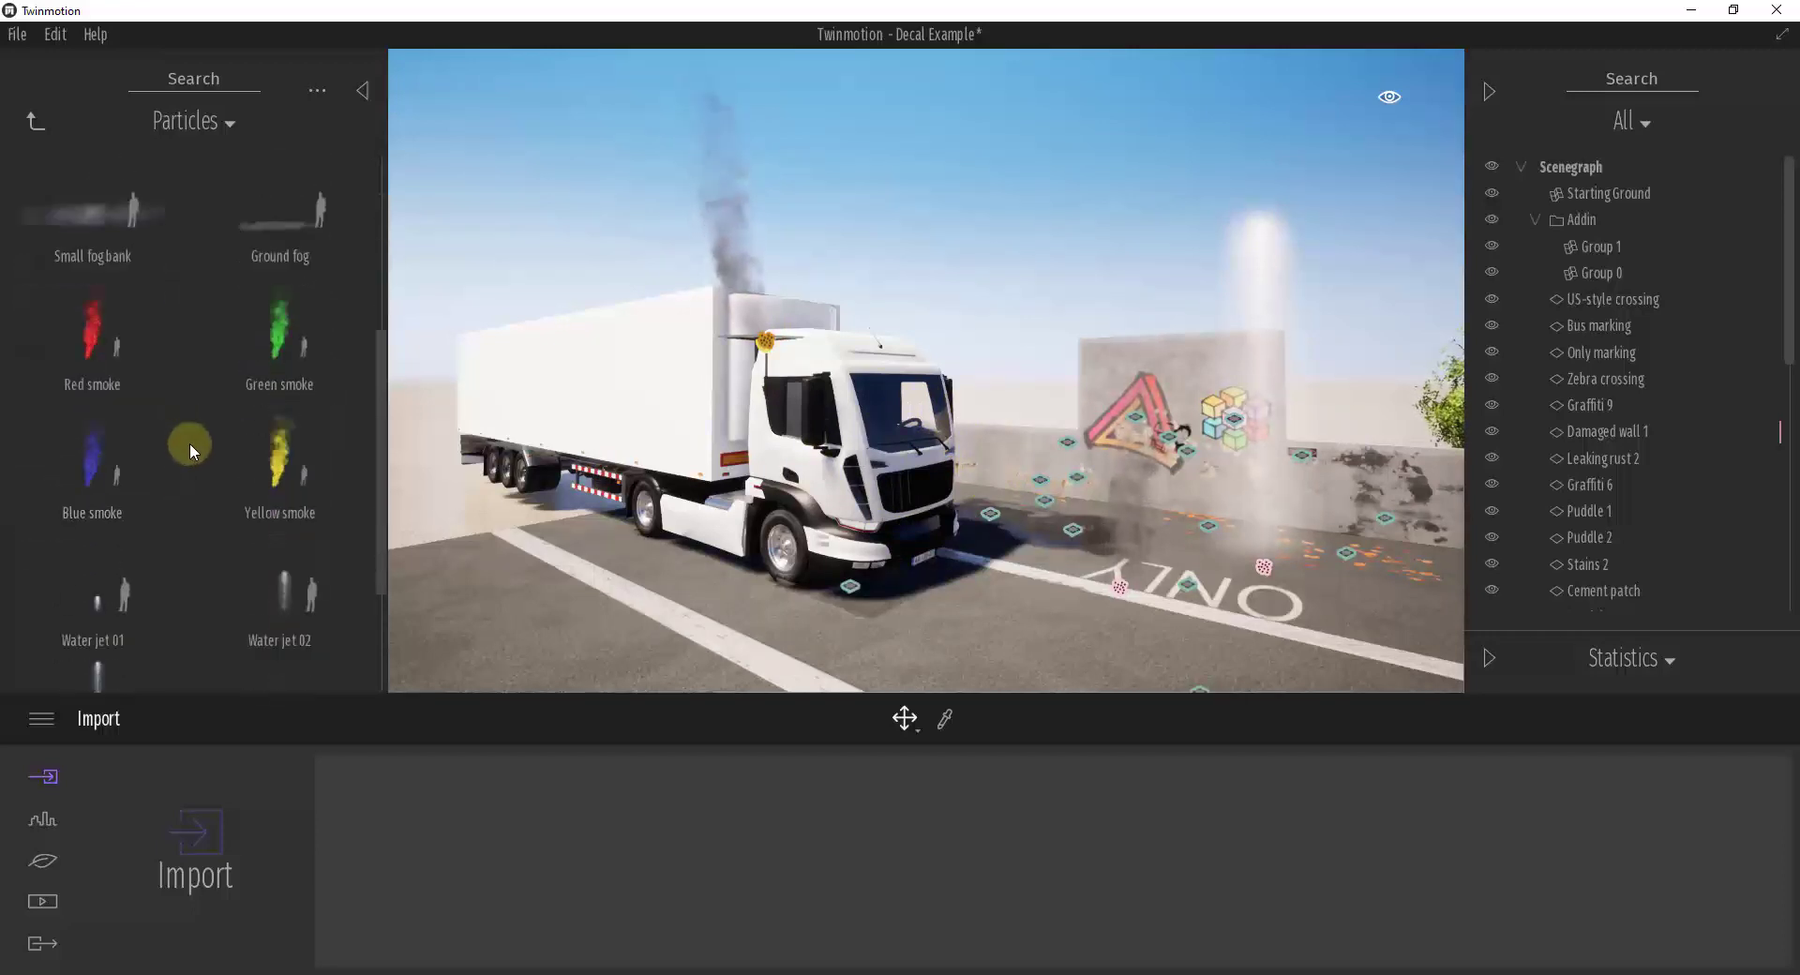
scroll(191, 445, "down", 2)
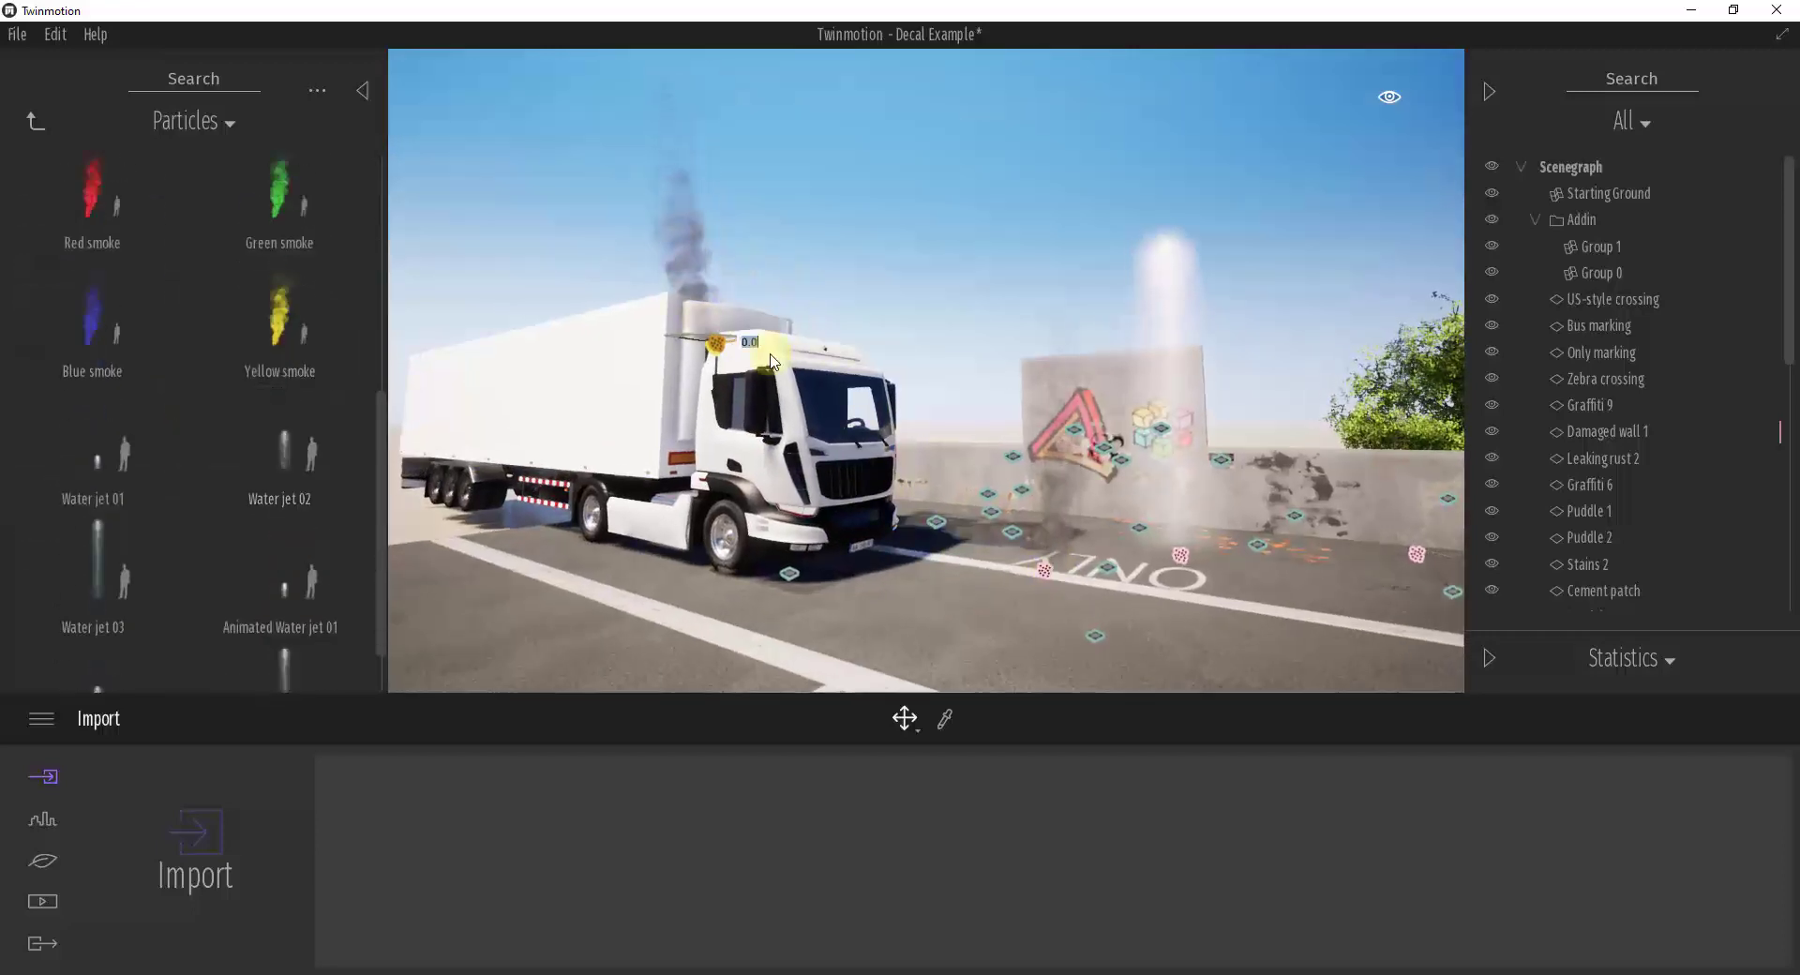